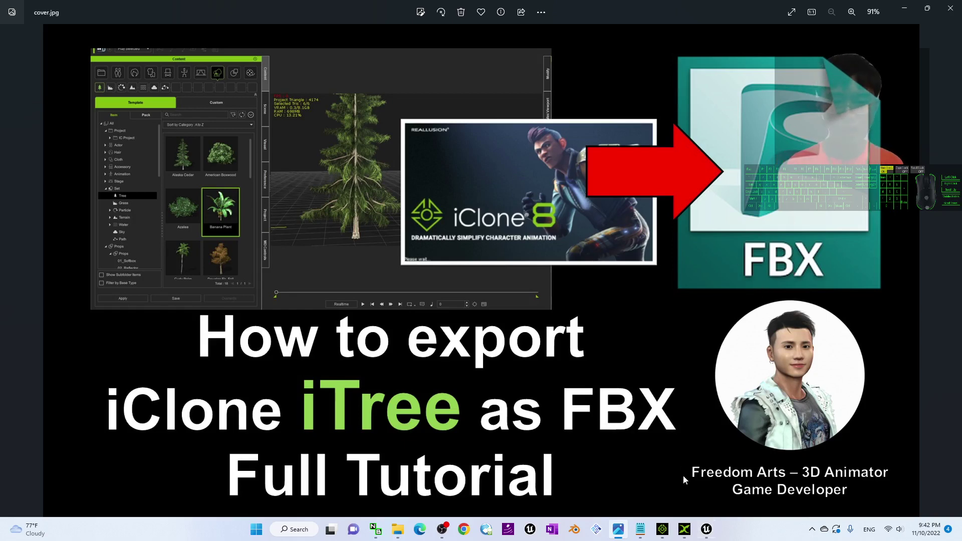
- Switch to iClone and browse the Tree templates in the Set category of the content library
click(663, 530)
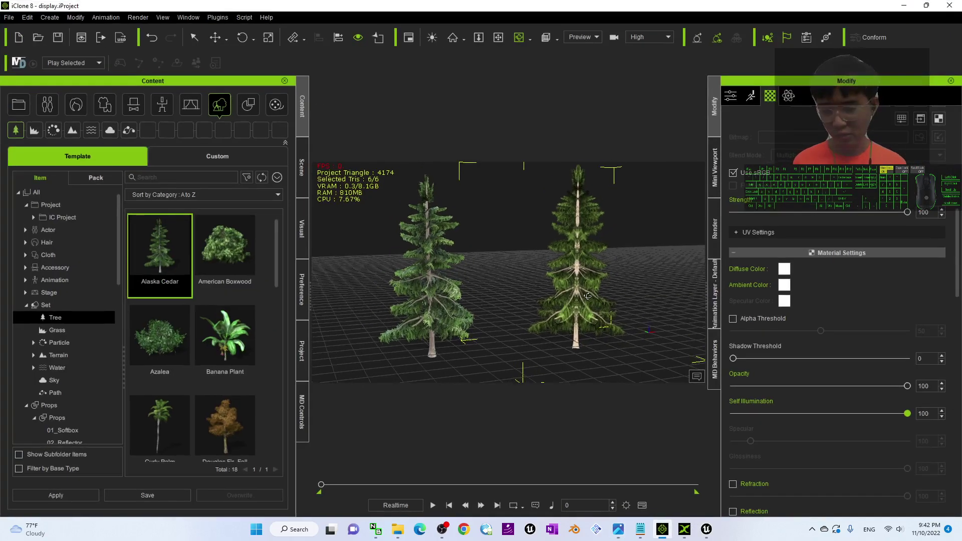
click(224, 109)
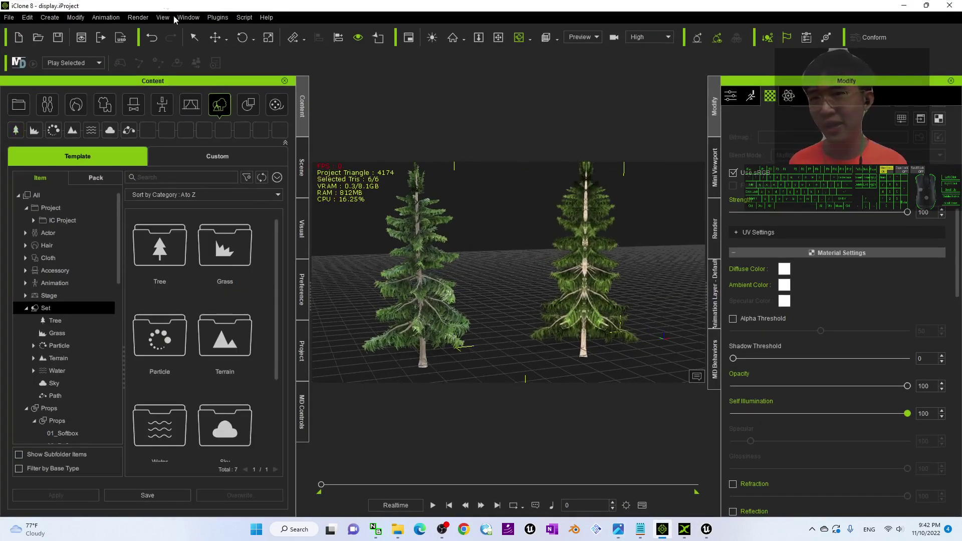
double_click(153, 255)
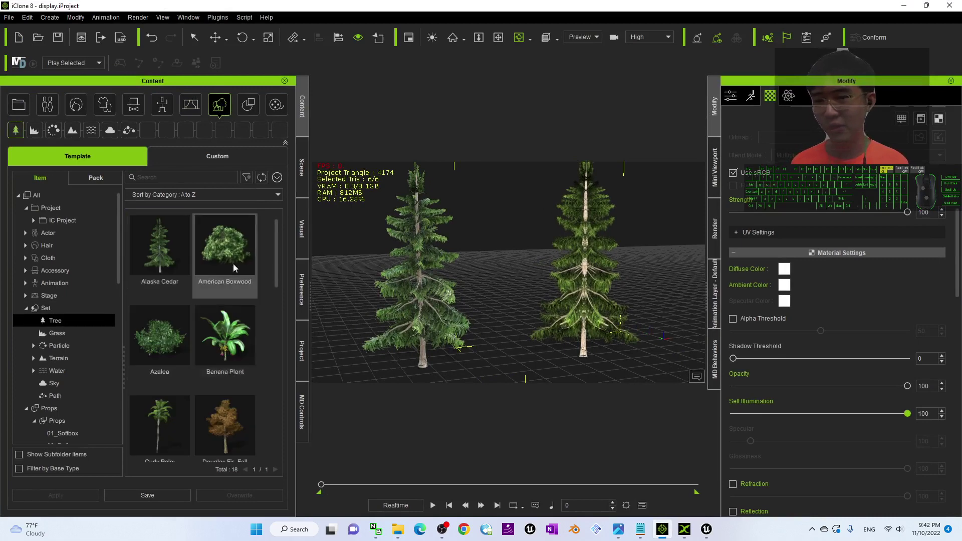
scroll(234, 290, down, 2)
scroll(251, 323, down, 2)
drag(276, 345, 275, 231)
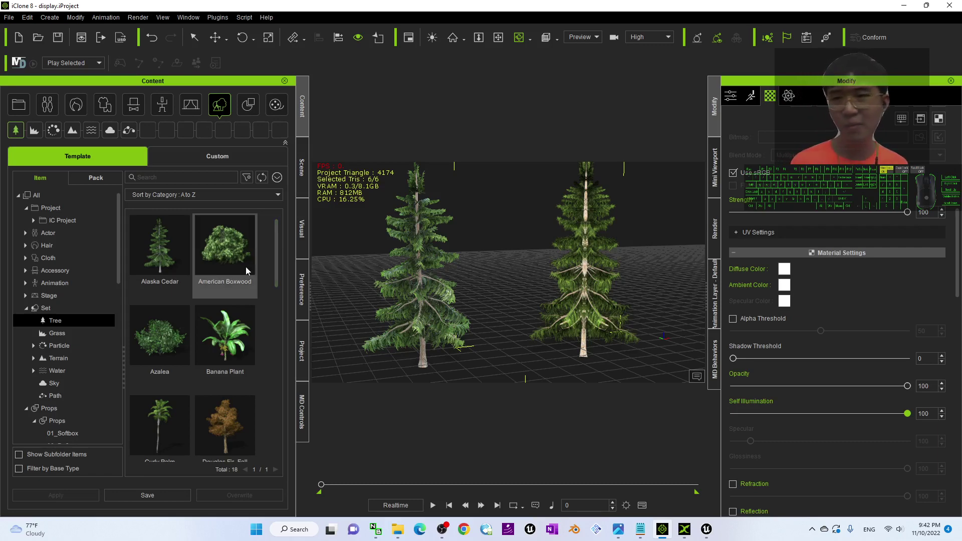
- Select the Alaska Cedar tree and compare it with the other tree from several viewing angles
right_drag(500, 273, 535, 303)
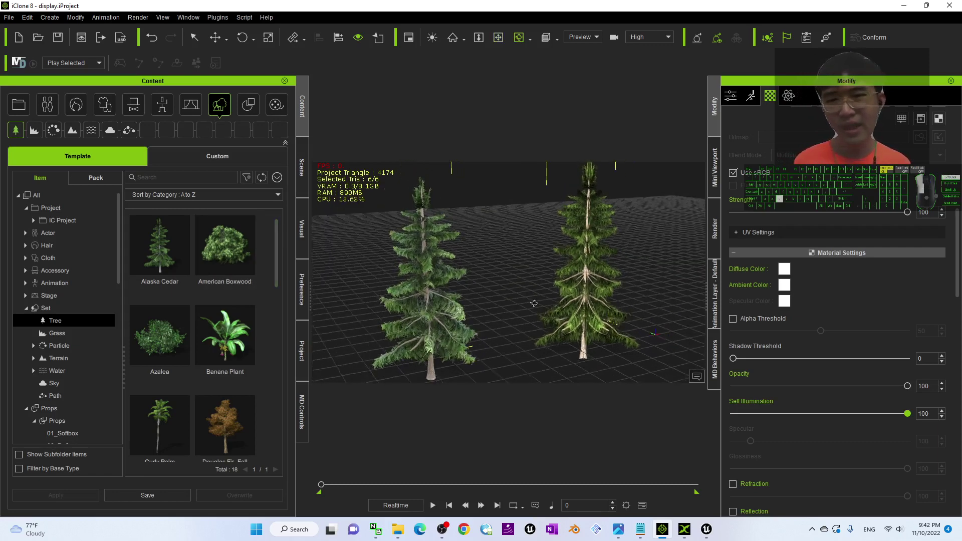
click(418, 267)
right_drag(476, 296, 509, 278)
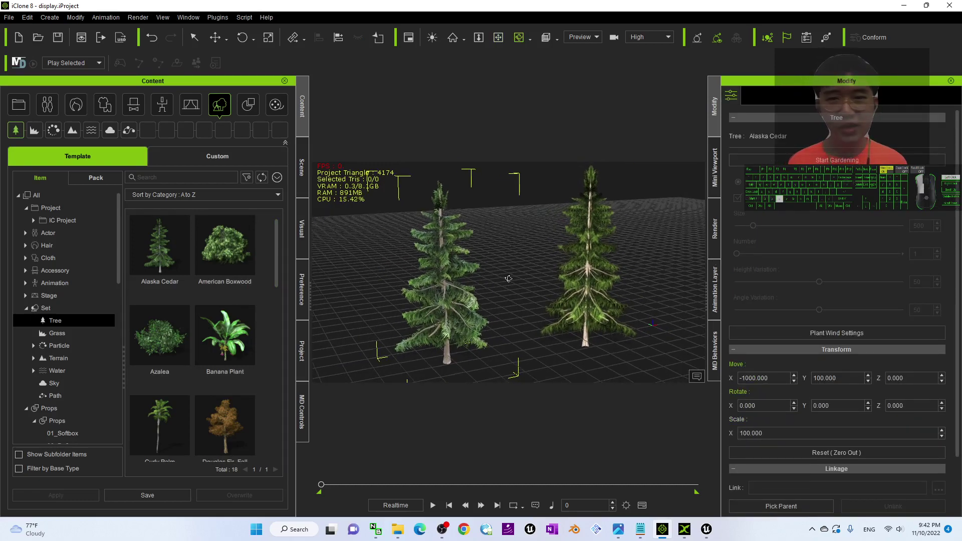
mouse_move(508, 279)
mouse_down()
mouse_move(482, 247)
mouse_move(470, 251)
mouse_move(476, 301)
mouse_move(478, 262)
mouse_move(496, 290)
mouse_up()
scroll(505, 247, up, 3)
key(x)
scroll(478, 262, up, 3)
scroll(496, 290, down, 3)
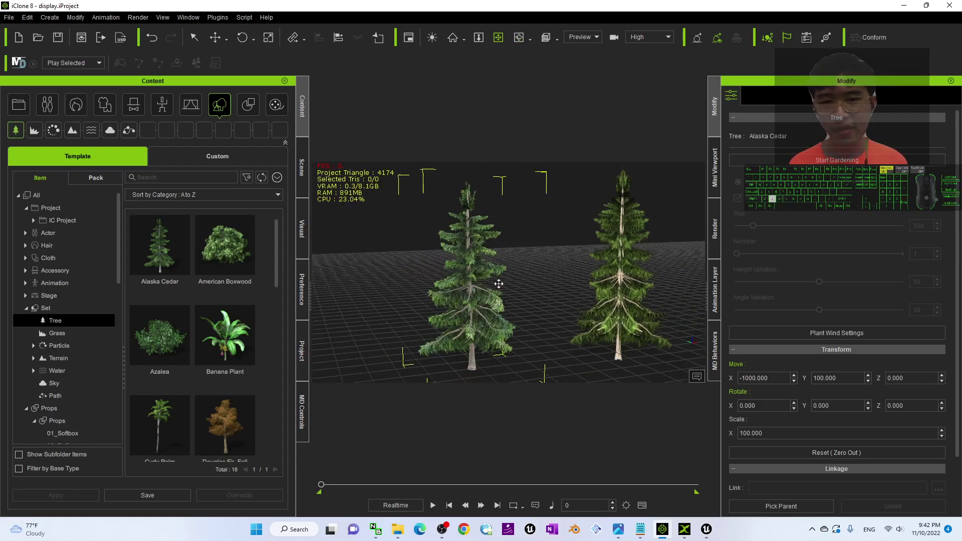
right_drag(498, 283, 488, 287)
- Switch to iClone 3DXchange and examine the Tree_Sample.fbx tree model from different angles
click(684, 529)
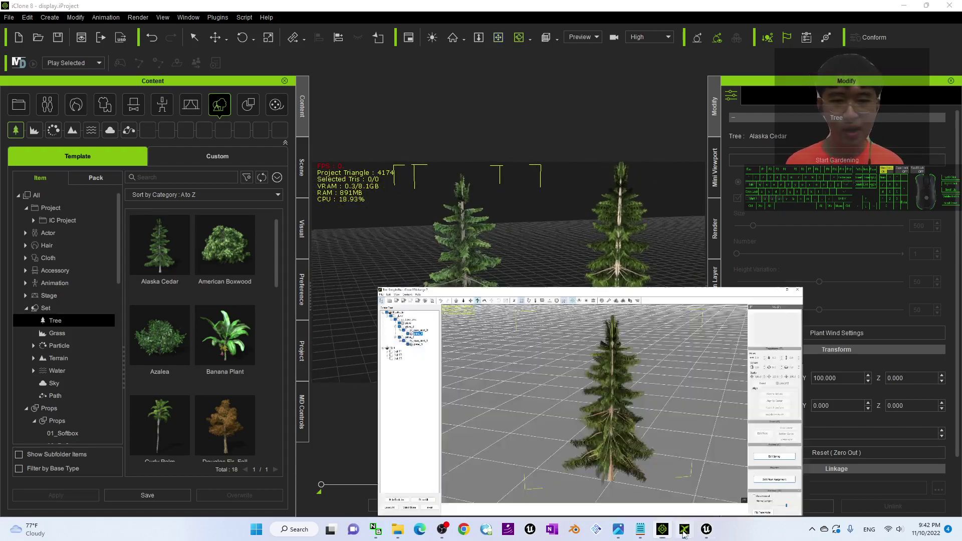
scroll(546, 246, up, 3)
drag(598, 287, 396, 118)
scroll(546, 246, down, 2)
key(c)
right_drag(397, 118, 550, 308)
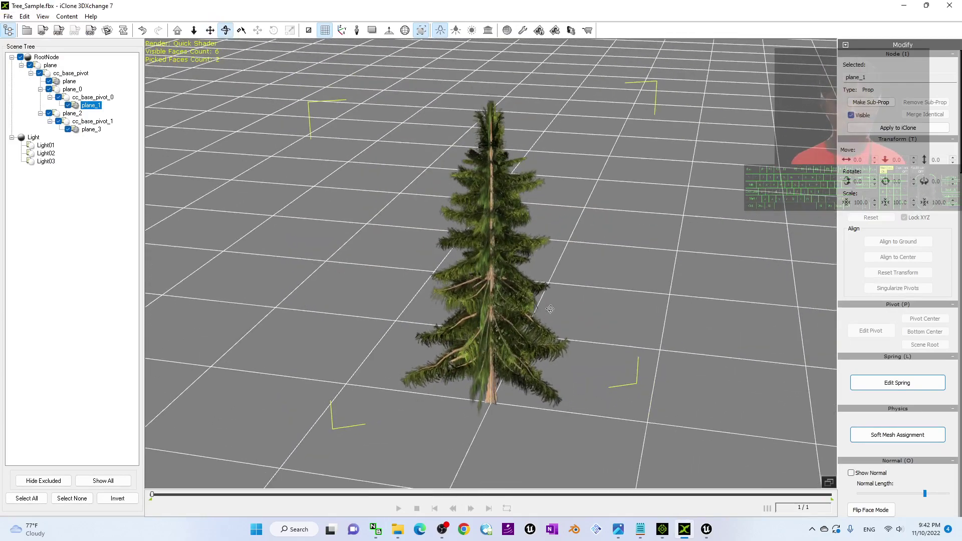
- Switch to Unreal Engine and inspect the imported tree in the ThirdPersonMap level up close and from farther away
click(707, 529)
click(804, 64)
scroll(444, 207, up, 2)
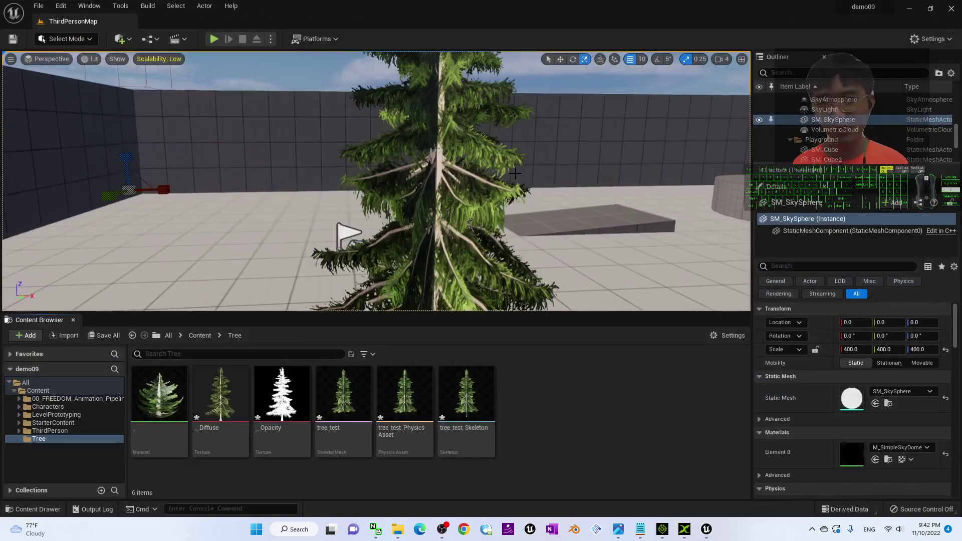
scroll(444, 207, down, 5)
mouse_move(381, 180)
alt+mouse_down()
mouse_move(388, 220)
mouse_move(388, 180)
alt+mouse_up()
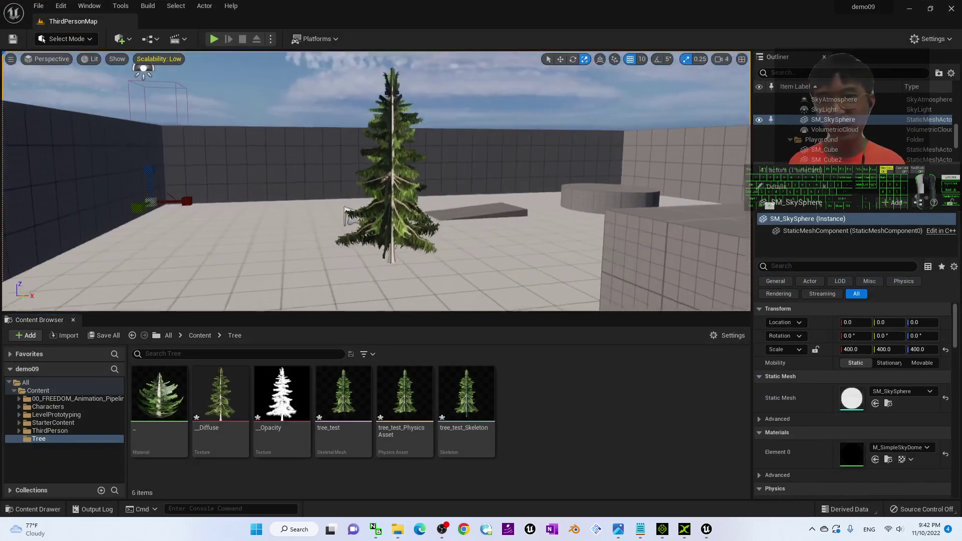
scroll(388, 181, up, 3)
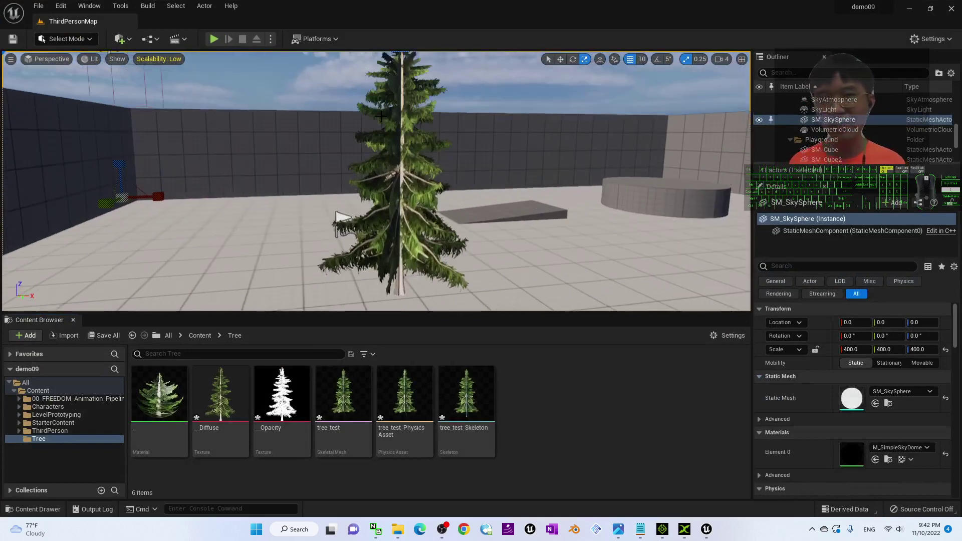
- Return to iClone and bring up notes.txt in Notepad over it
click(663, 529)
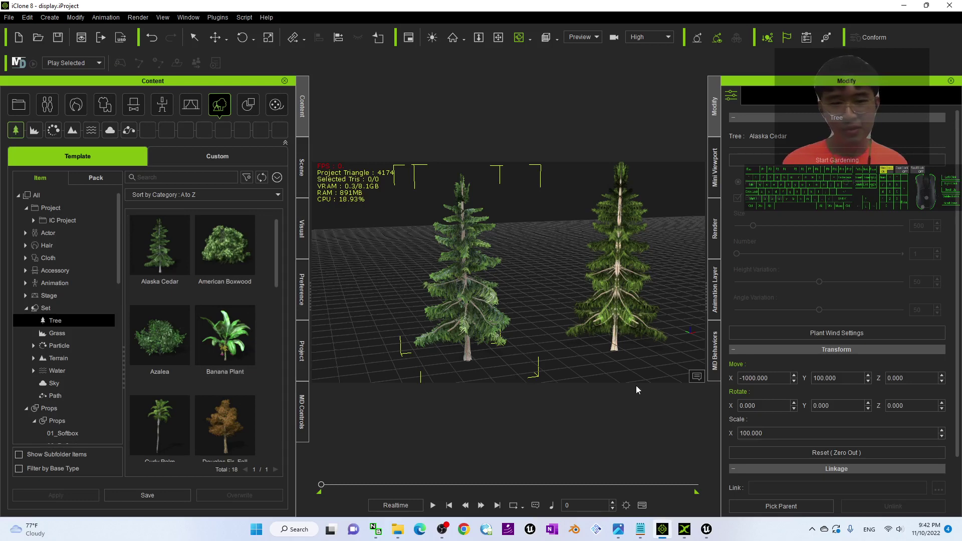
mouse_move(641, 532)
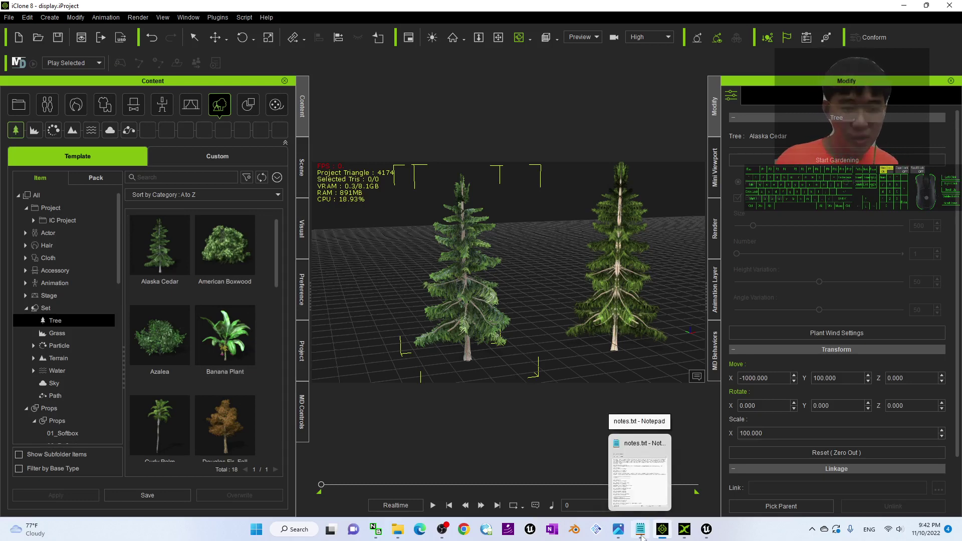
click(641, 532)
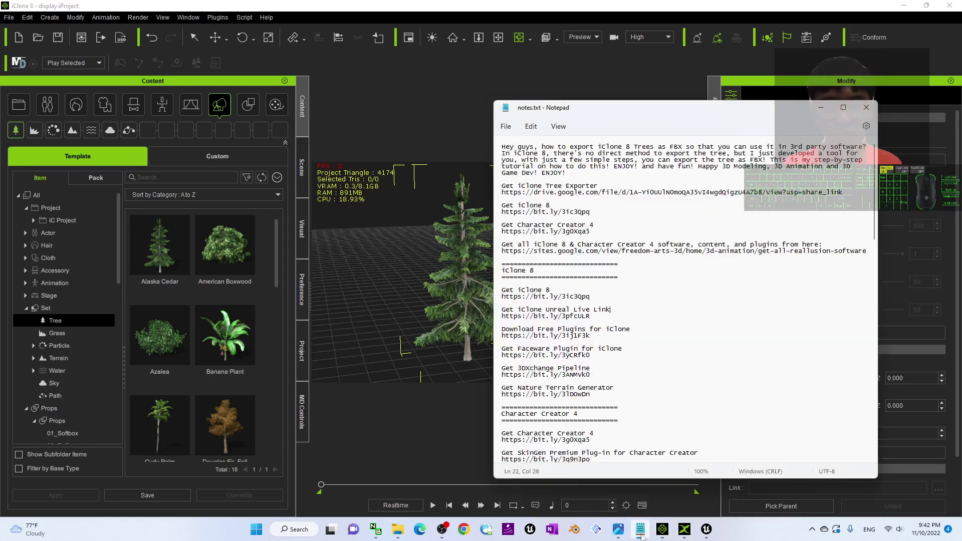
- Minimize the iClone, Unreal Engine, 3DXchange and cover image windows, leaving only notes.txt over the desktop
click(903, 7)
click(904, 7)
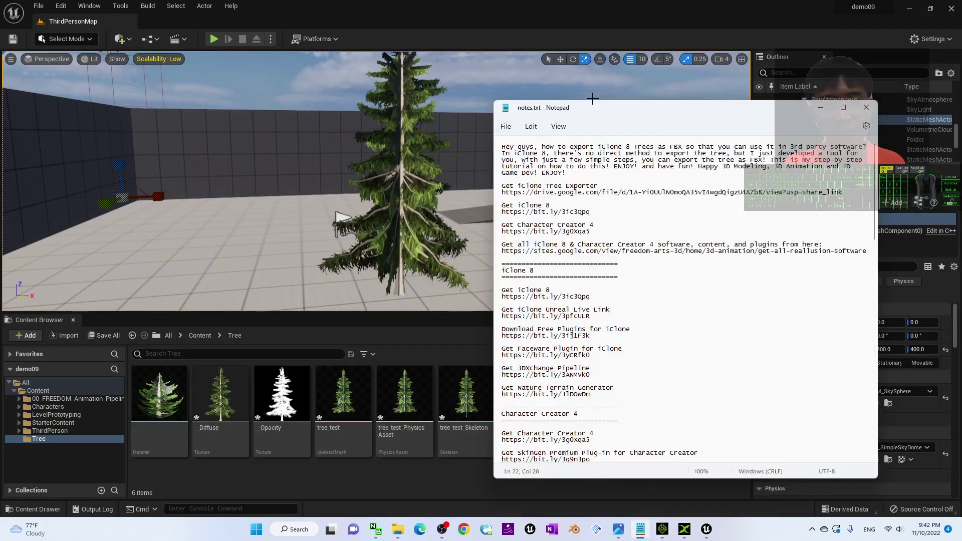
click(921, 10)
click(903, 7)
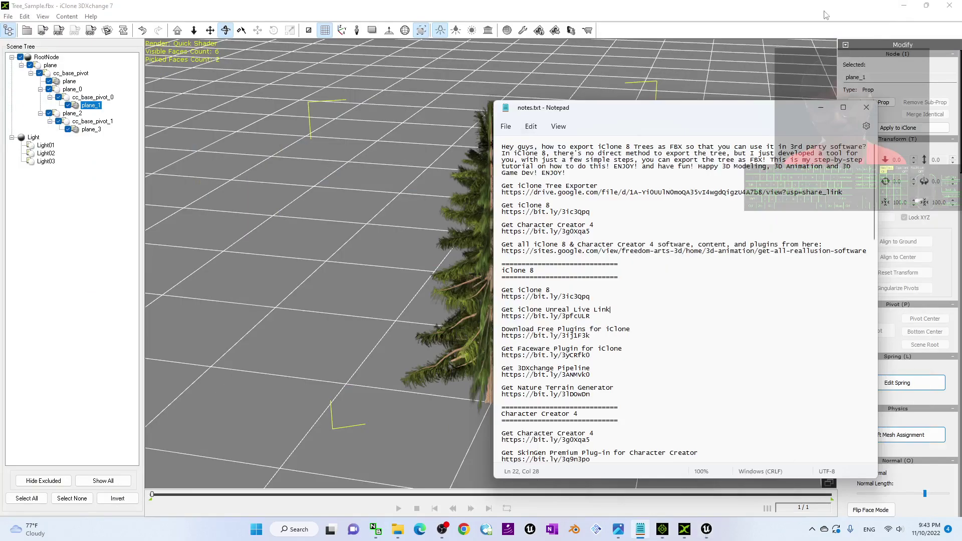
click(902, 6)
click(904, 8)
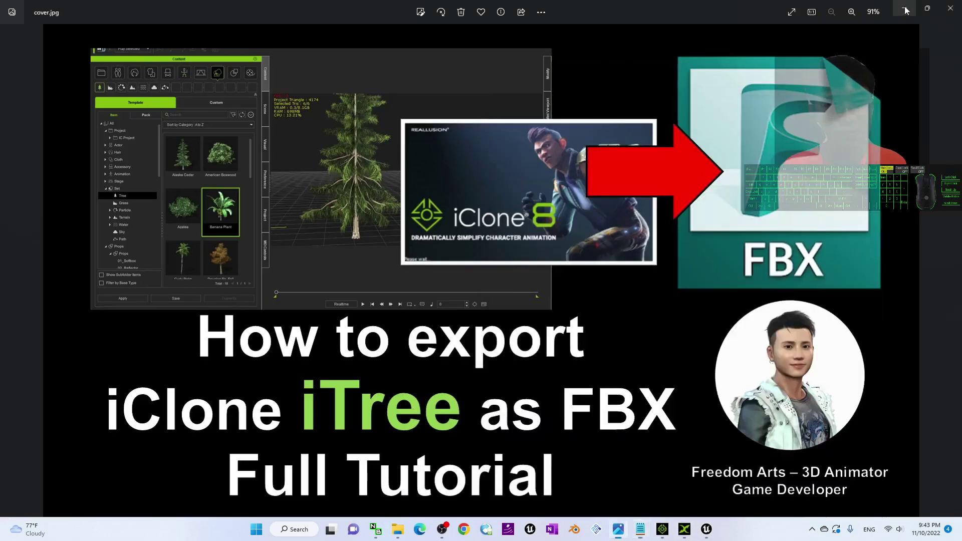
click(761, 87)
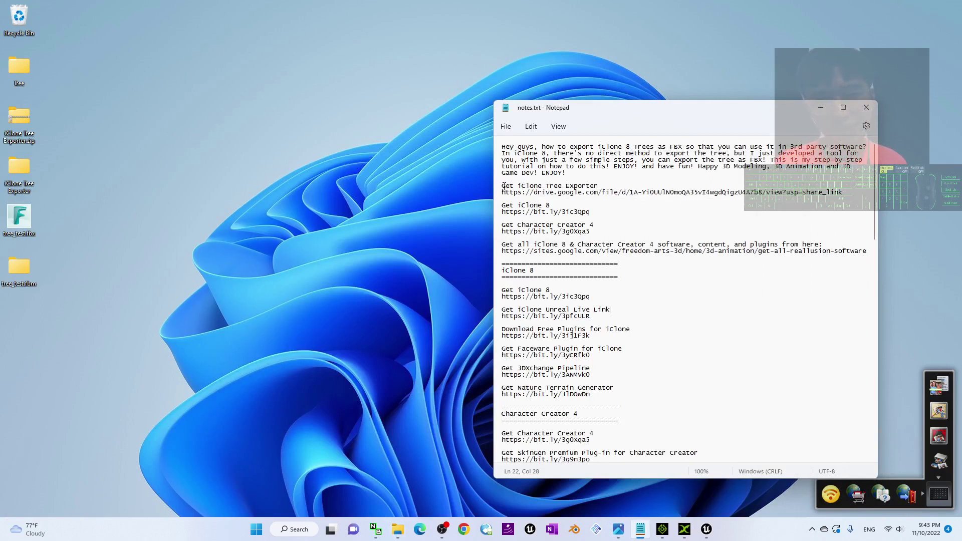
- Highlight the iClone Tree Exporter download link in notes.txt, and clear the selection
drag(597, 186, 853, 195)
click(511, 196)
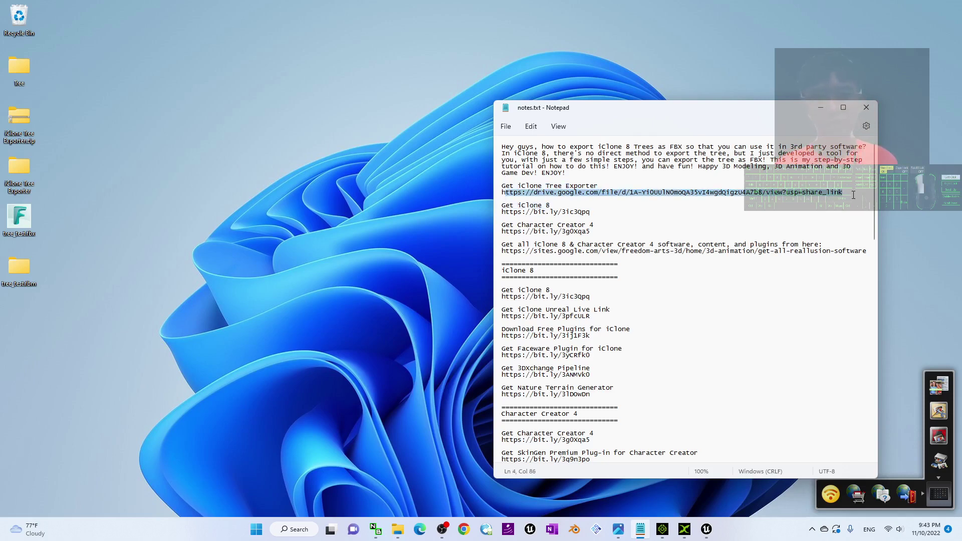
click(535, 188)
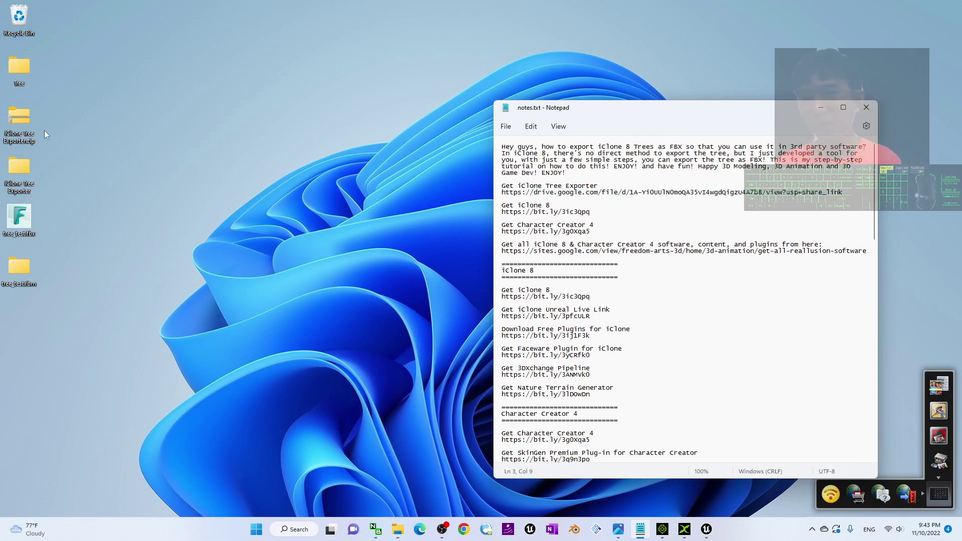
- Delete tree_test.fbx and the tree_test.fbm folder from the desktop
click(25, 124)
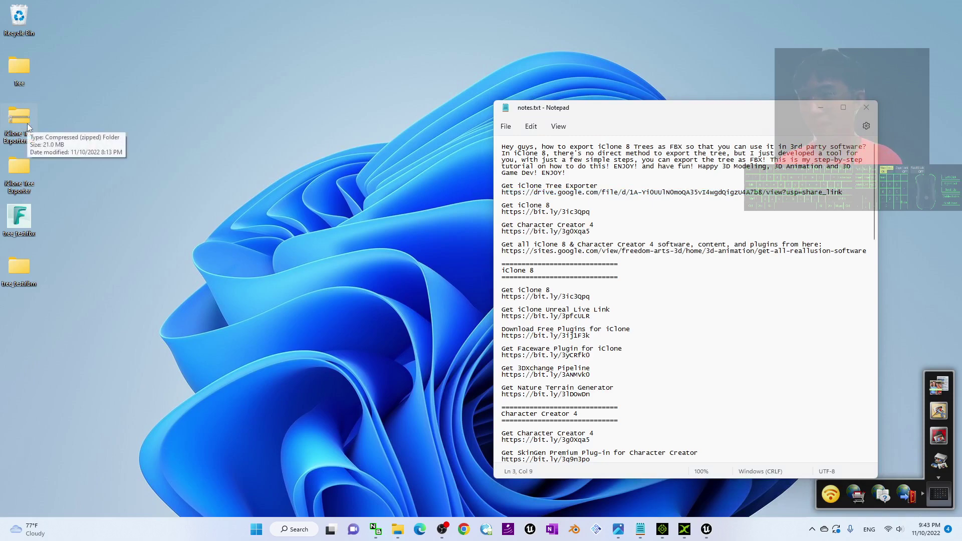
drag(58, 202, 19, 273)
key(Delete)
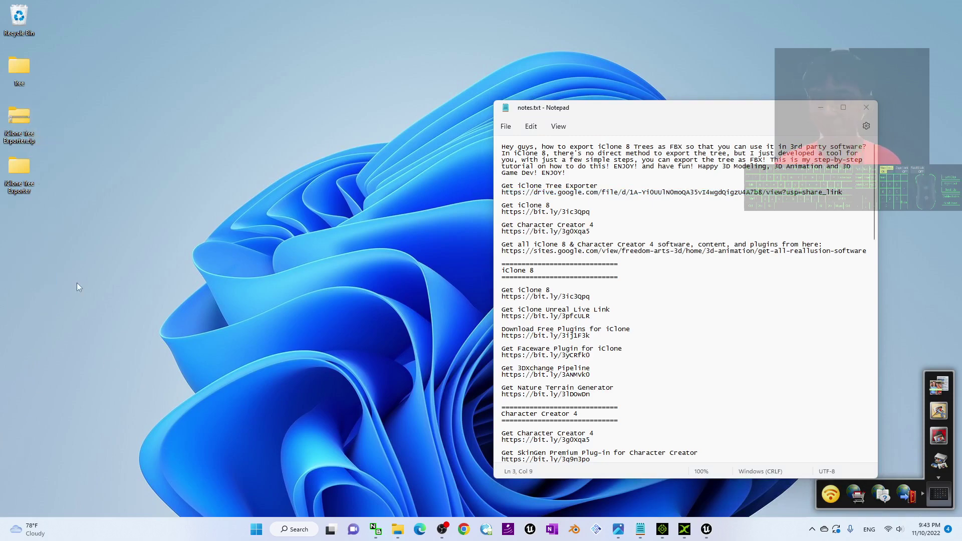
- Open the iClone Tree Exporter folder on the desktop and examine its Tree Render IC7.iProject and Tree_Exporter IC7.iProp files
double_click(22, 172)
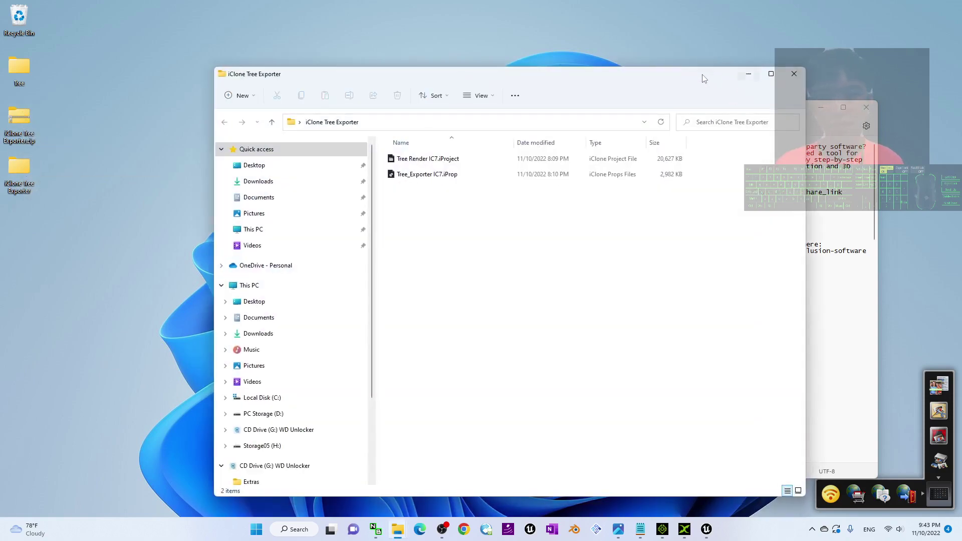
drag(703, 76, 537, 67)
click(627, 66)
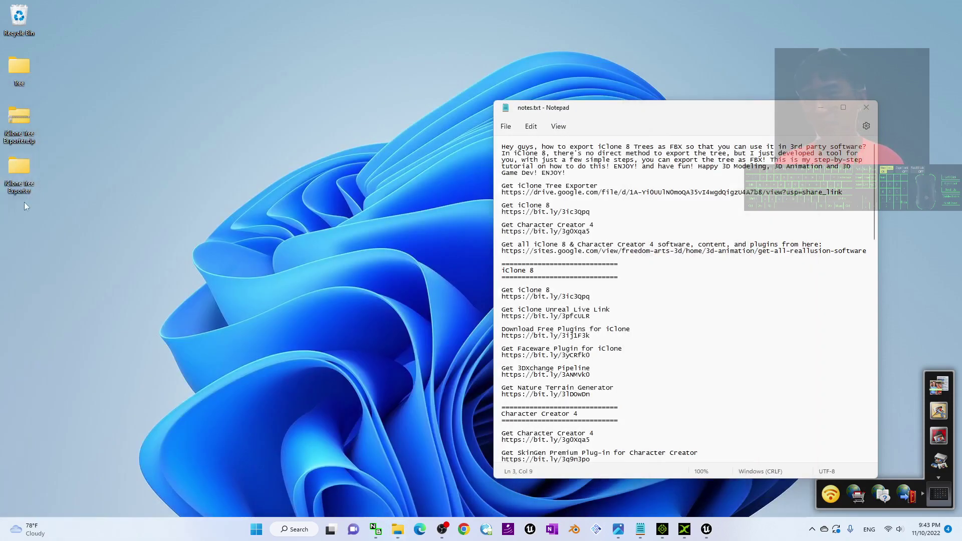
double_click(22, 175)
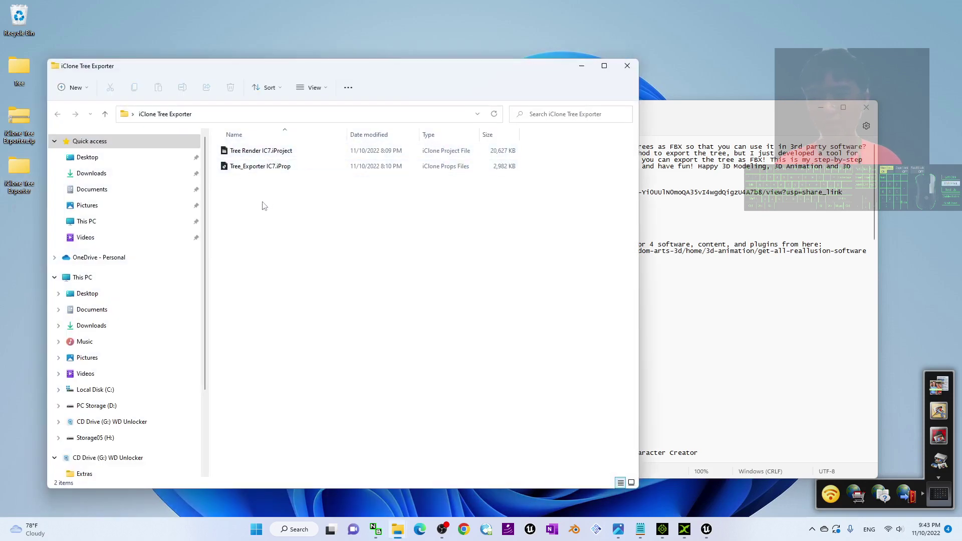
right_click(262, 206)
click(245, 159)
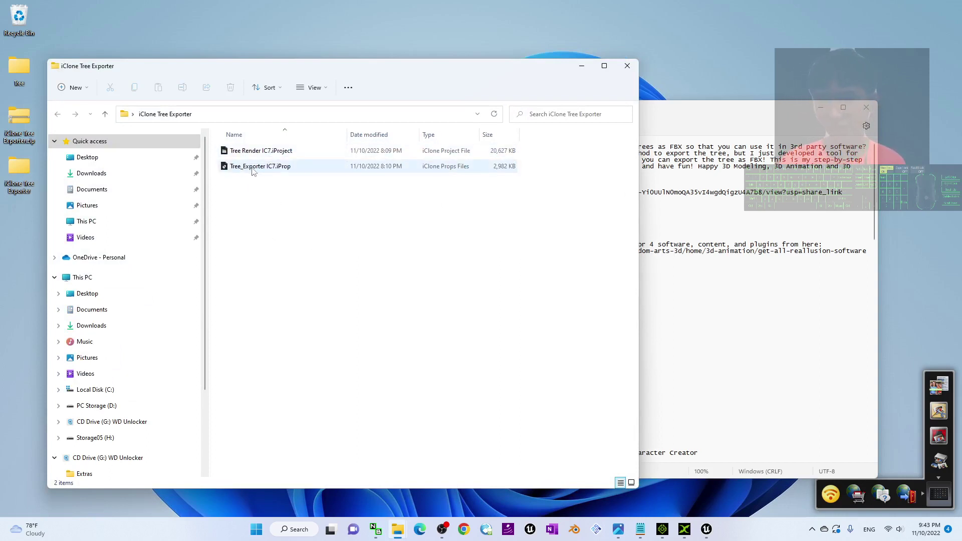
drag(399, 255, 216, 145)
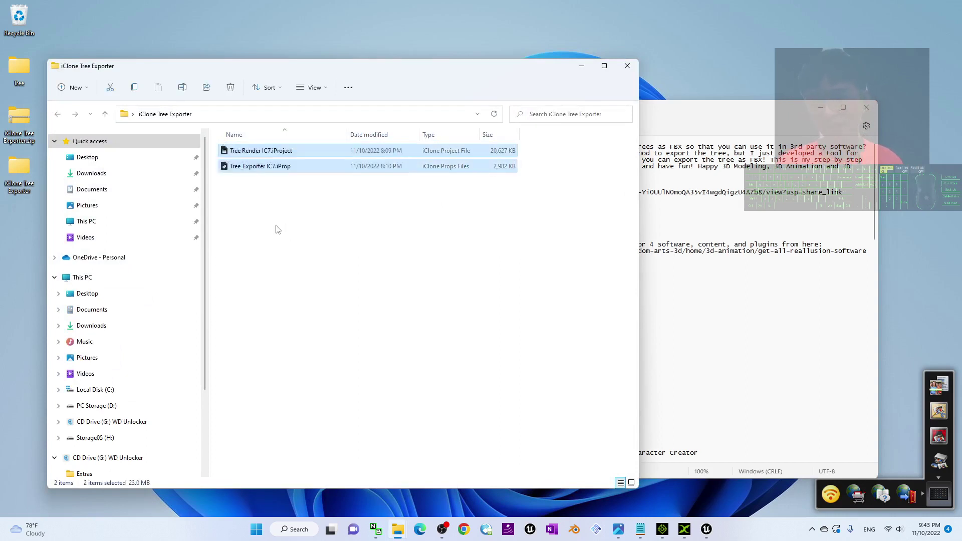
click(369, 247)
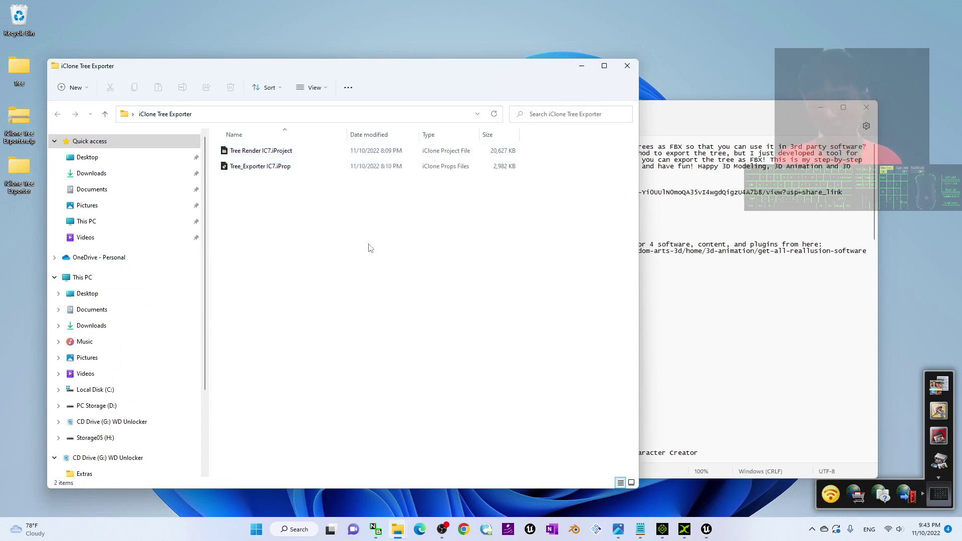
- Bring up 3DXchange, orbit around the sample tree to check it from all sides, and minimize the program
click(684, 530)
scroll(582, 263, up, 3)
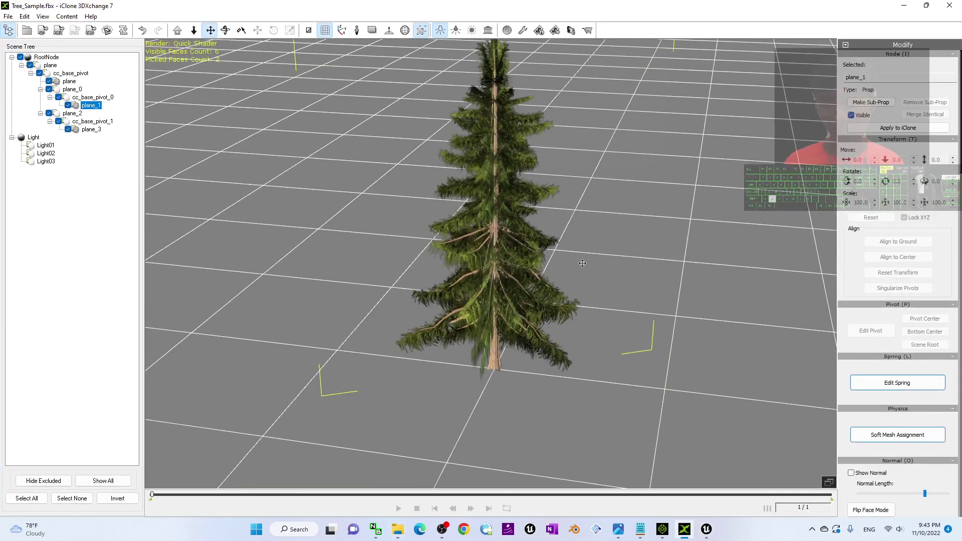
key(c)
drag(582, 263, 539, 321)
key(x)
key(c)
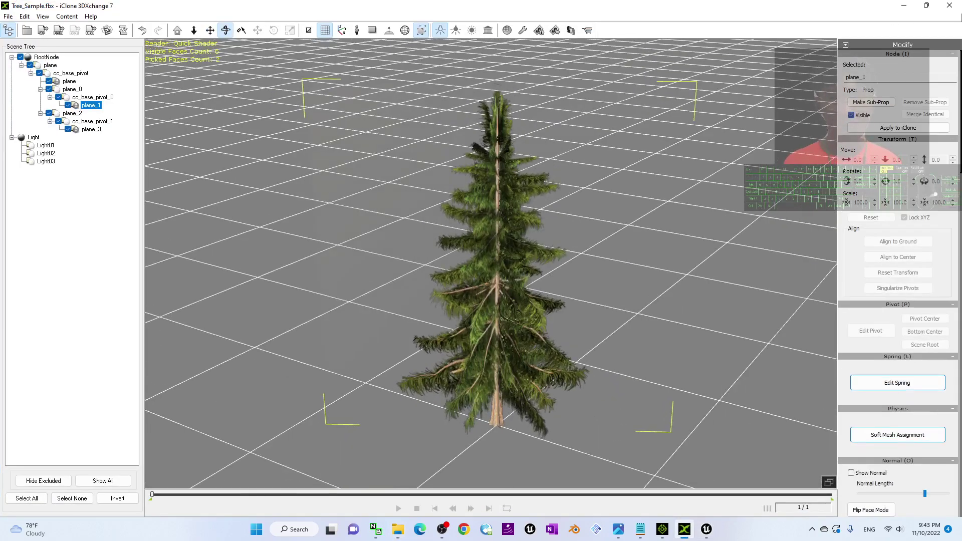
click(905, 7)
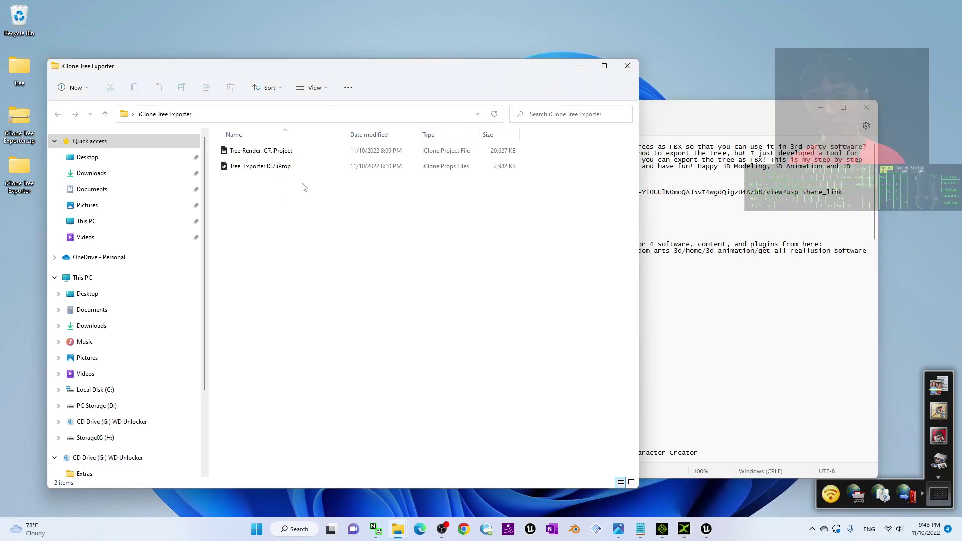
- View the cover.jpg image, minimize it and switch back to iClone
click(617, 529)
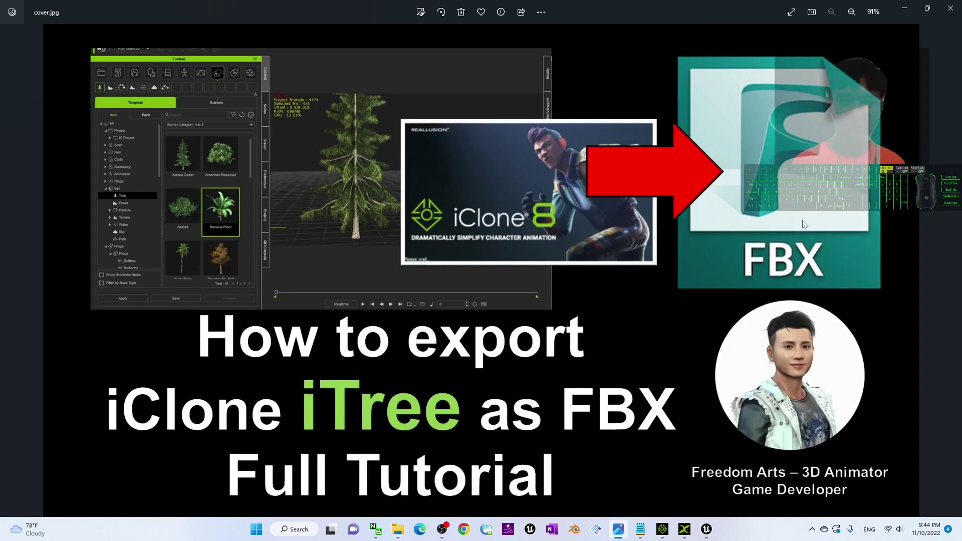
click(904, 8)
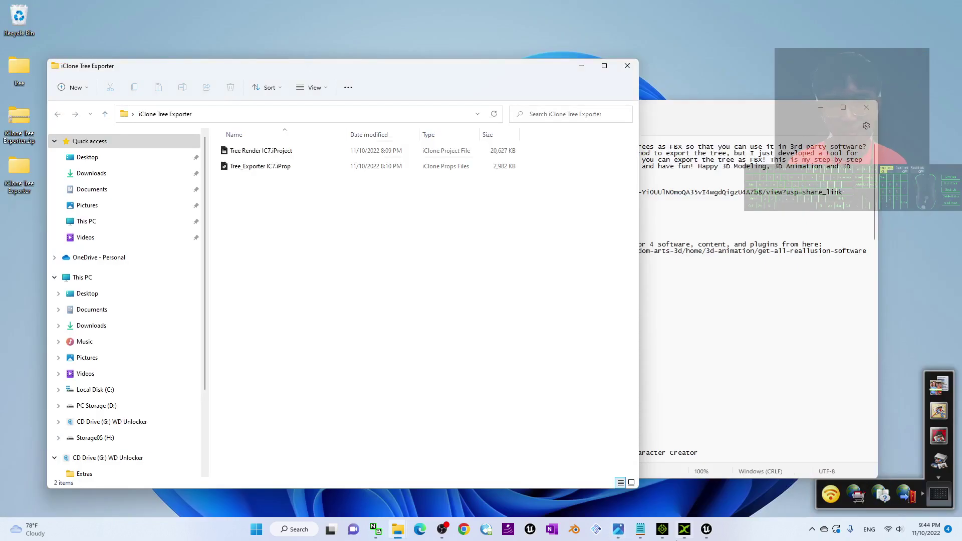
click(662, 531)
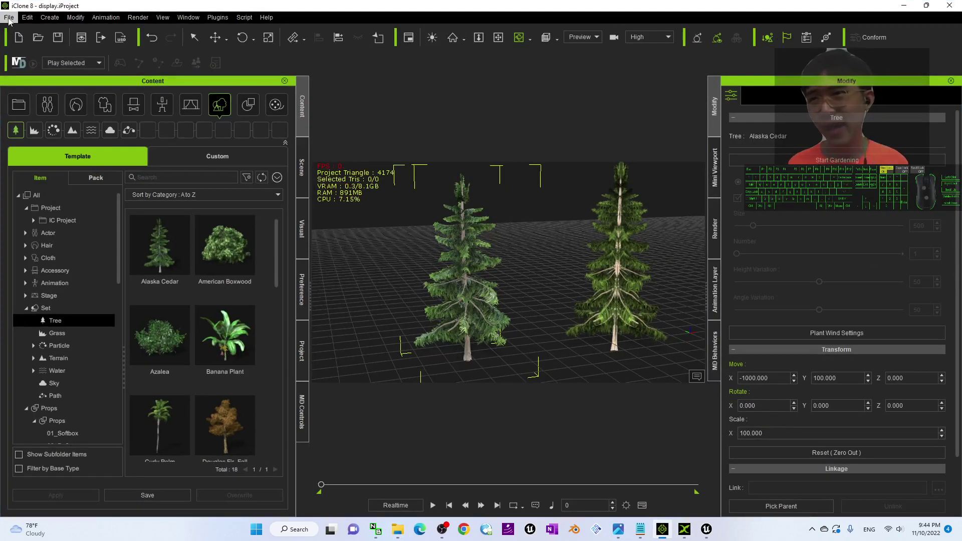
- Start a new, empty project
click(27, 19)
mouse_move(9, 17)
click(35, 32)
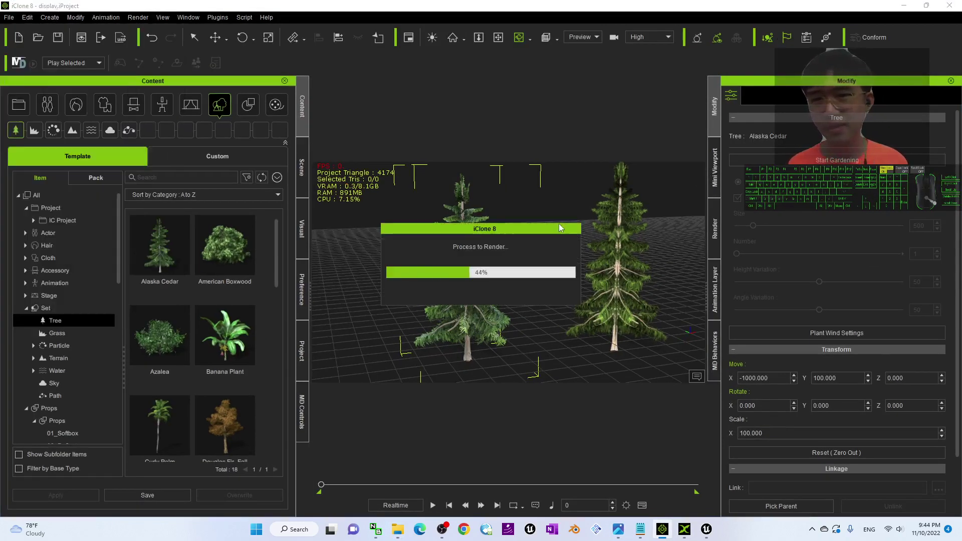
- Switch the workspace layout to All Panels
click(193, 20)
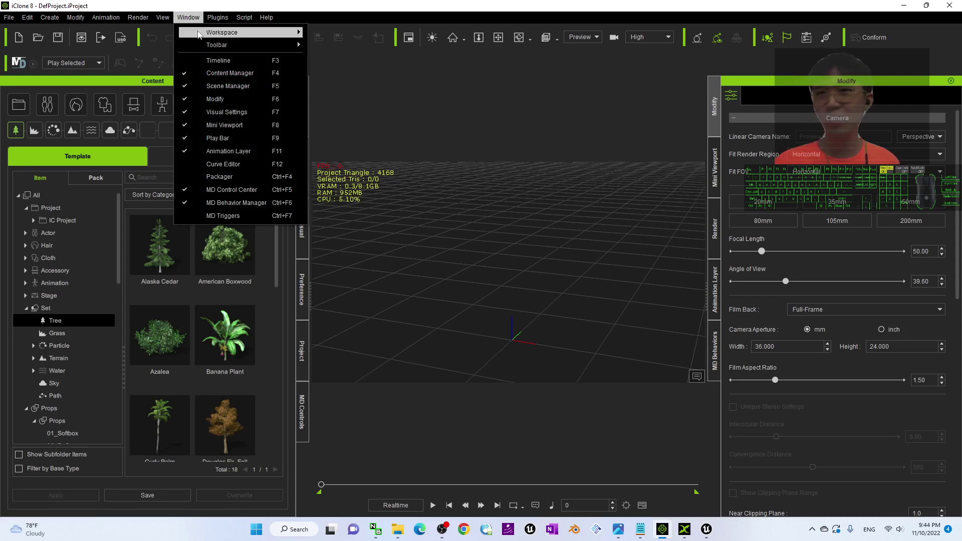
mouse_move(226, 33)
click(365, 88)
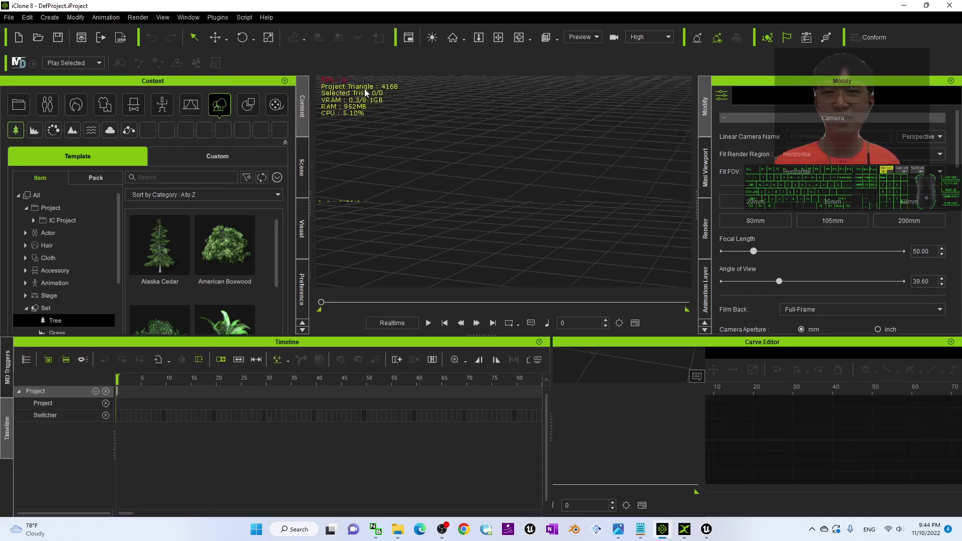
click(19, 104)
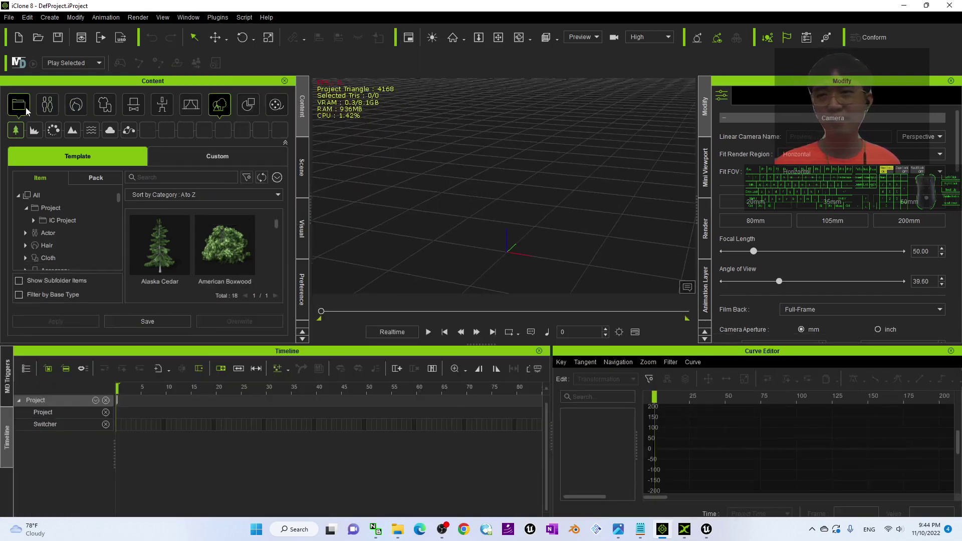
click(189, 17)
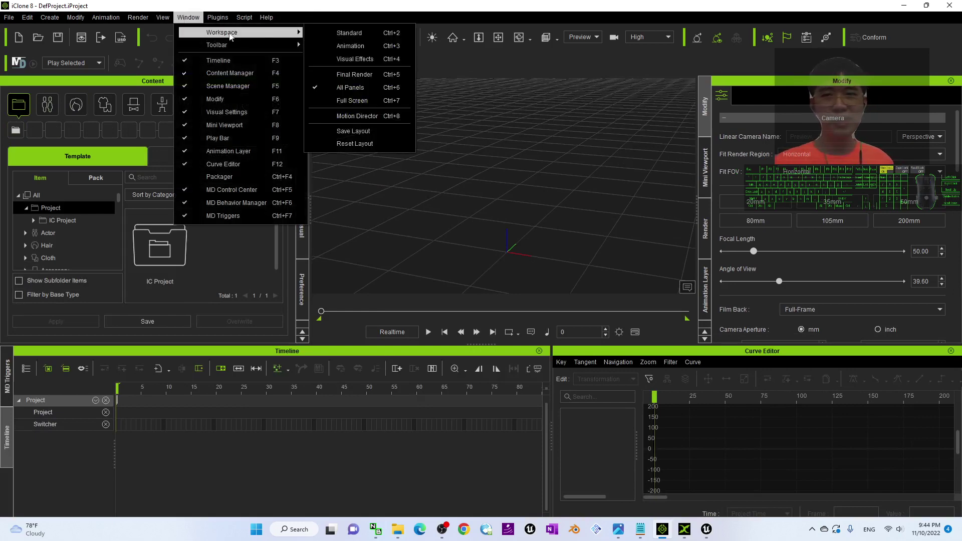
click(396, 90)
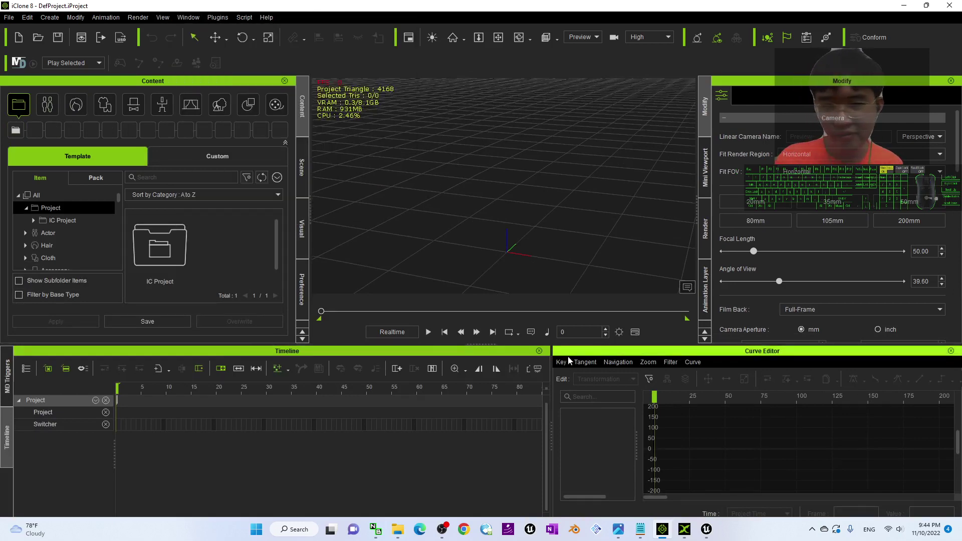
- Close the Timeline, MD Triggers and Curve Editor panels
click(539, 351)
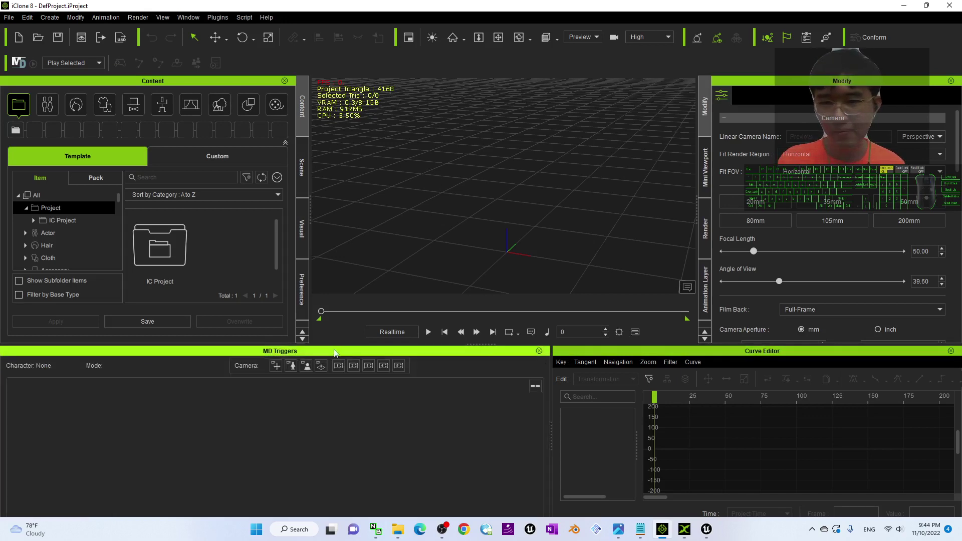
click(539, 351)
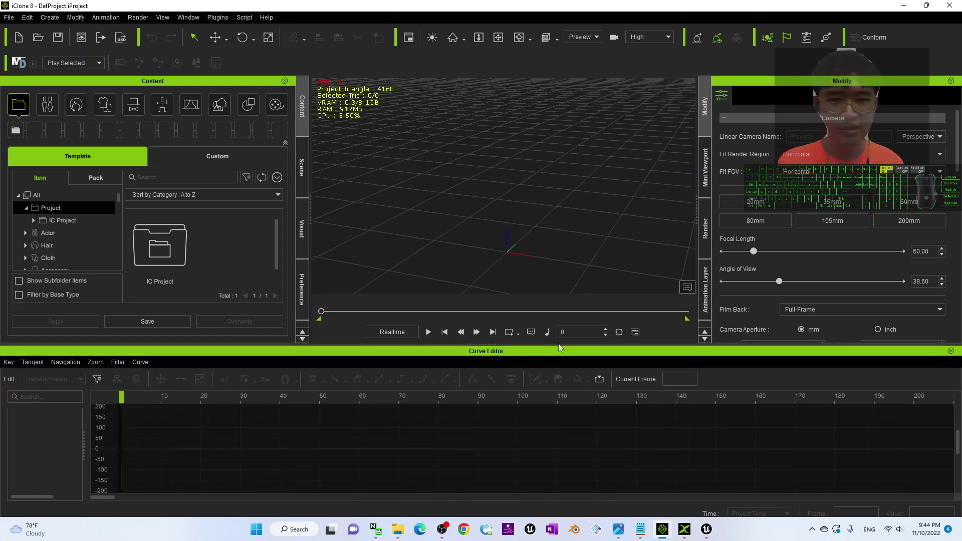
click(951, 351)
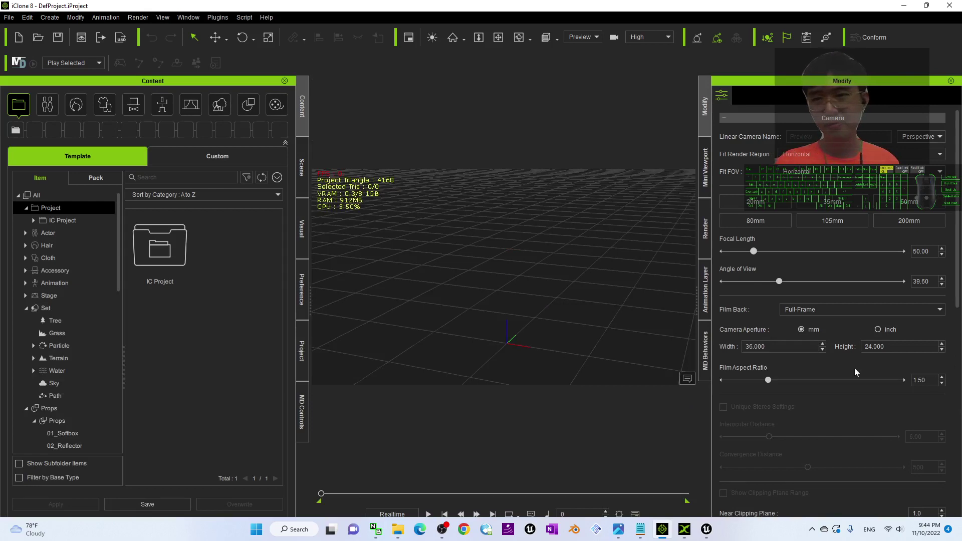
- Load Tree Render IC7.iProject from the iClone Tree Exporter folder into iClone and maximize the iClone window
click(258, 115)
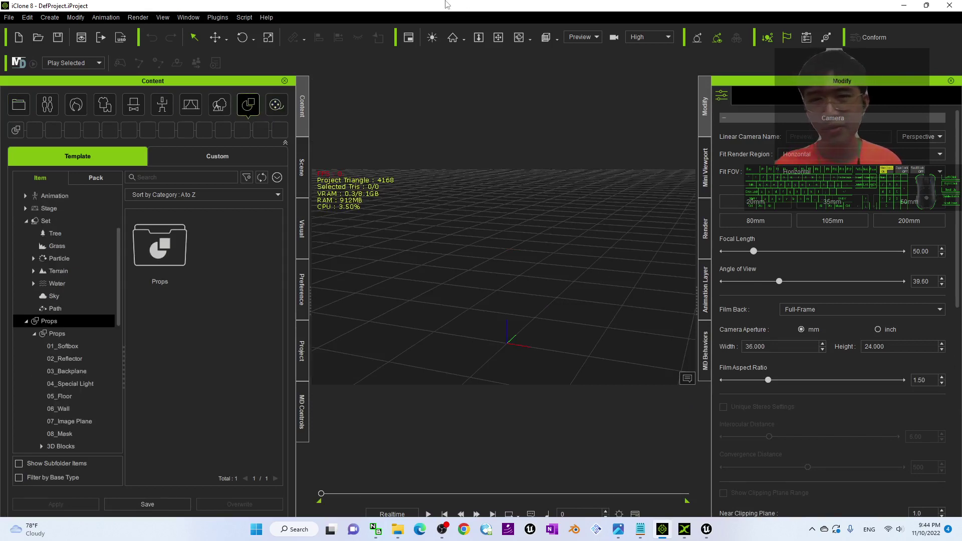
drag(471, 5, 590, 22)
drag(204, 66, 182, 66)
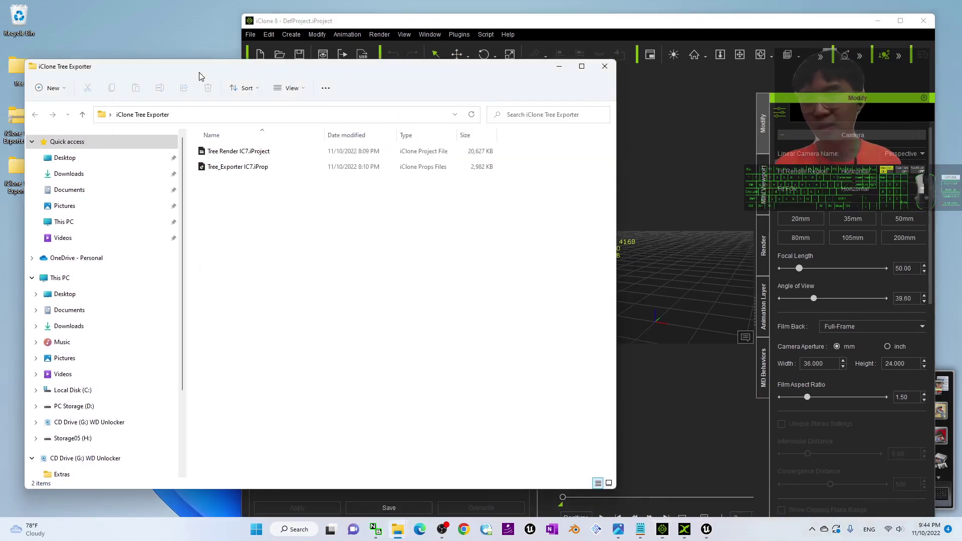
click(194, 156)
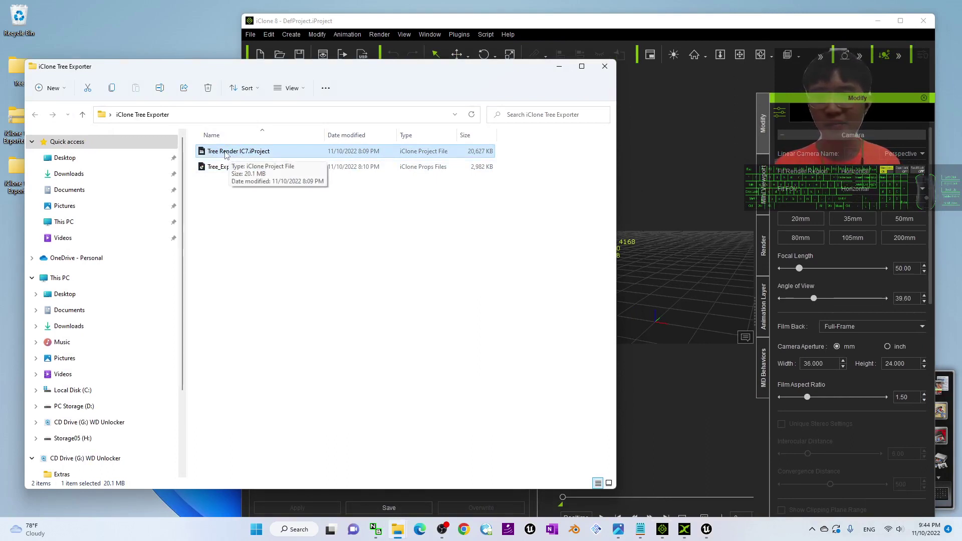
drag(225, 155, 641, 244)
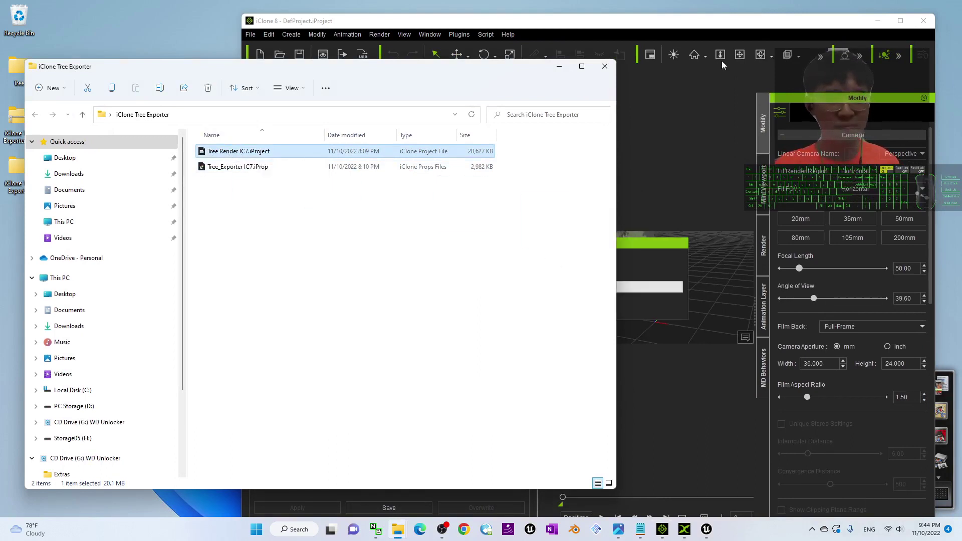
click(688, 27)
drag(688, 25, 595, 1)
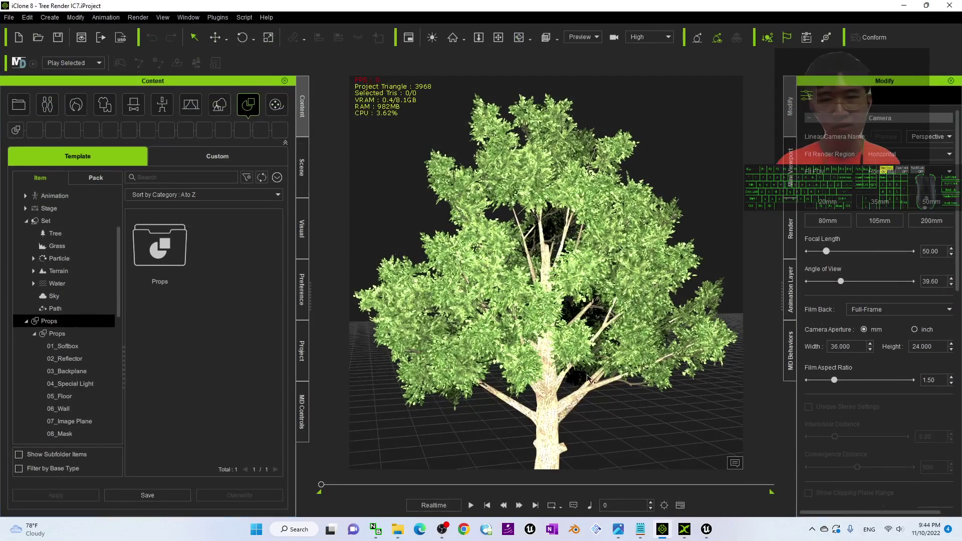
- Delete the SampleBroadleaf tree from the scene
scroll(589, 379, down, 4)
middle_drag(597, 383, 594, 348)
right_drag(595, 348, 523, 346)
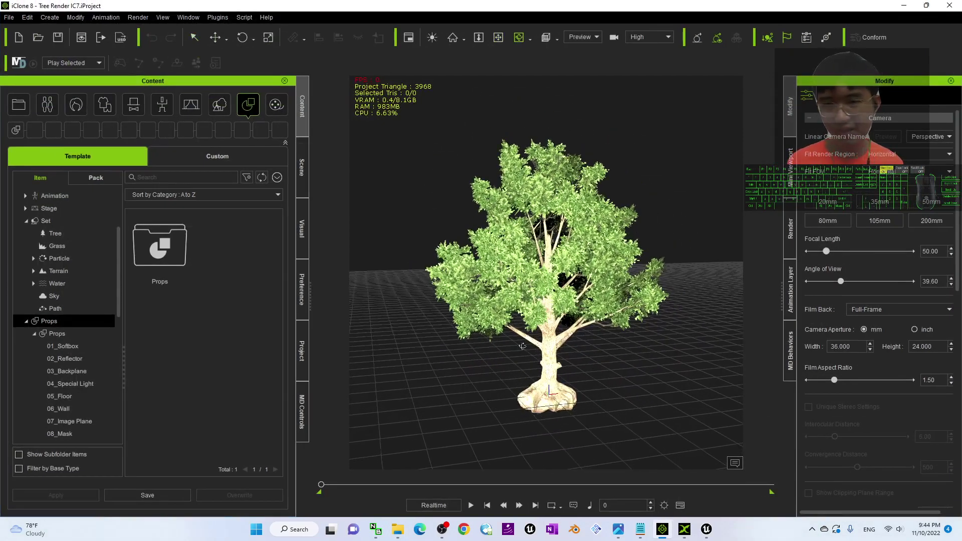
click(305, 170)
click(83, 174)
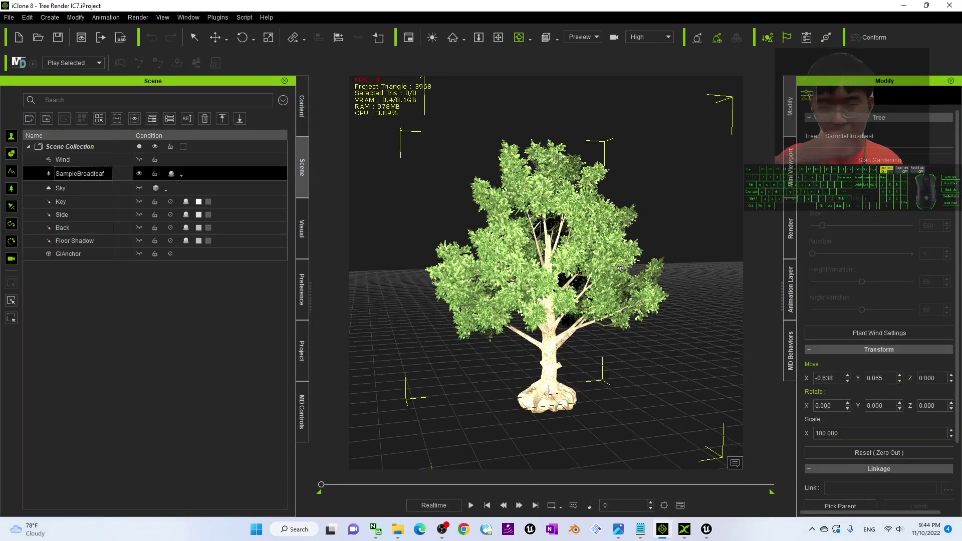
right_drag(574, 282, 570, 306)
key(Delete)
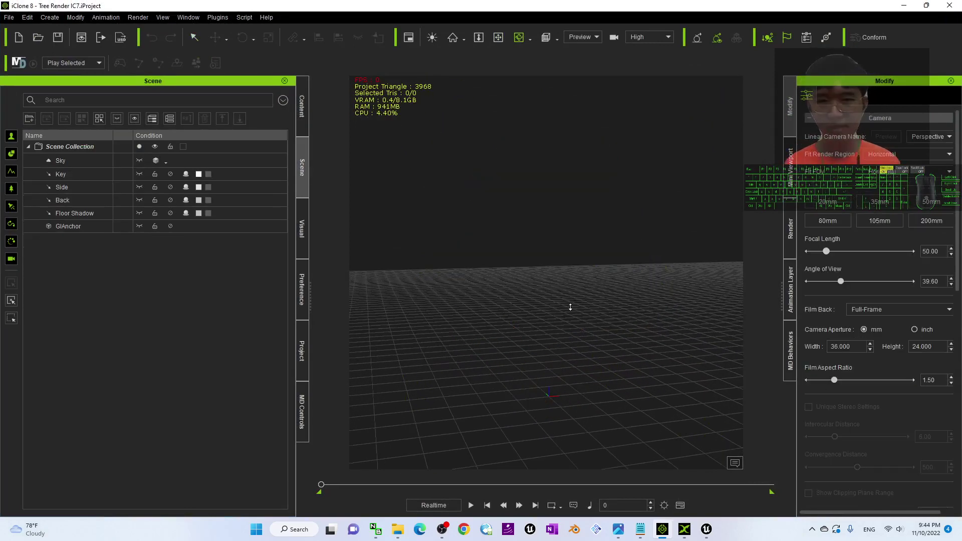
- Add the Japanese Maple from the Tree set templates to the scene at the origin
right_drag(391, 231, 592, 369)
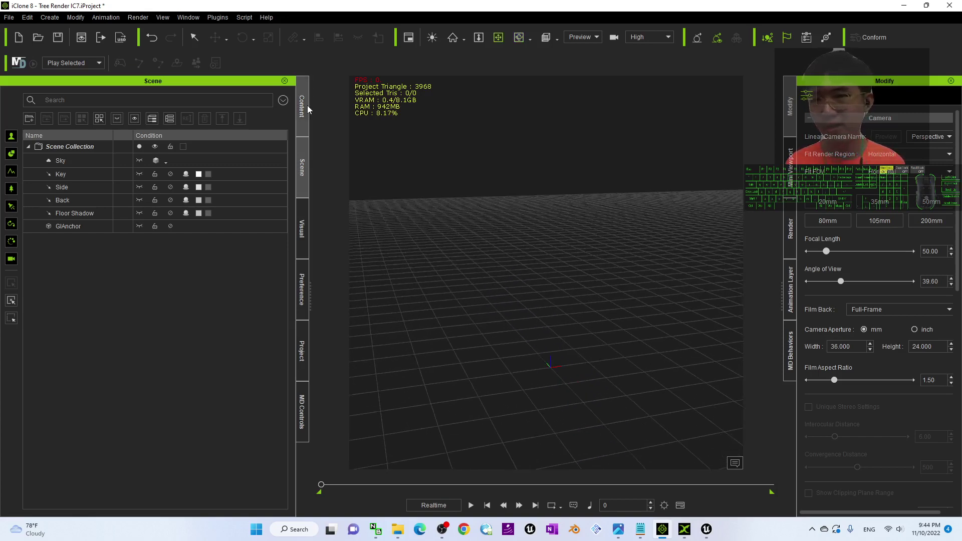
click(306, 107)
click(219, 105)
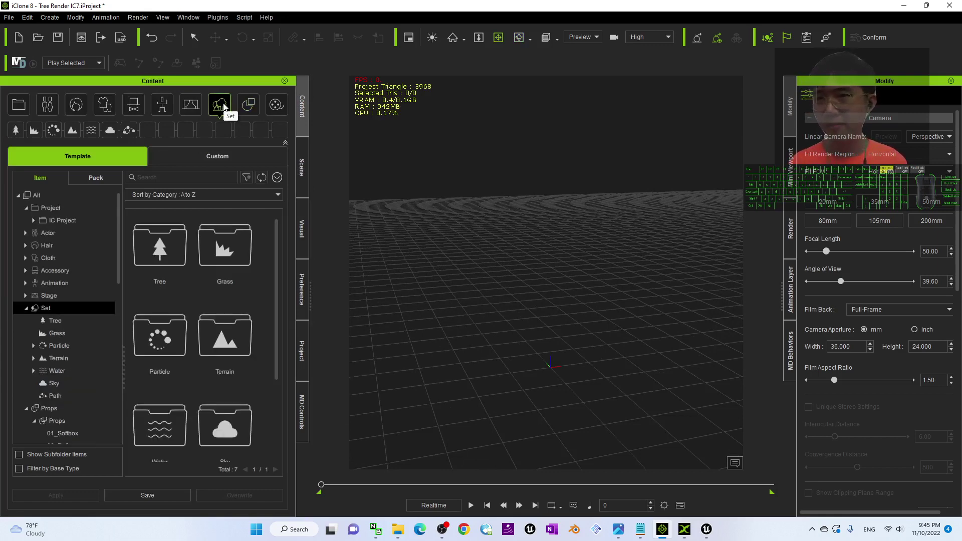
click(76, 322)
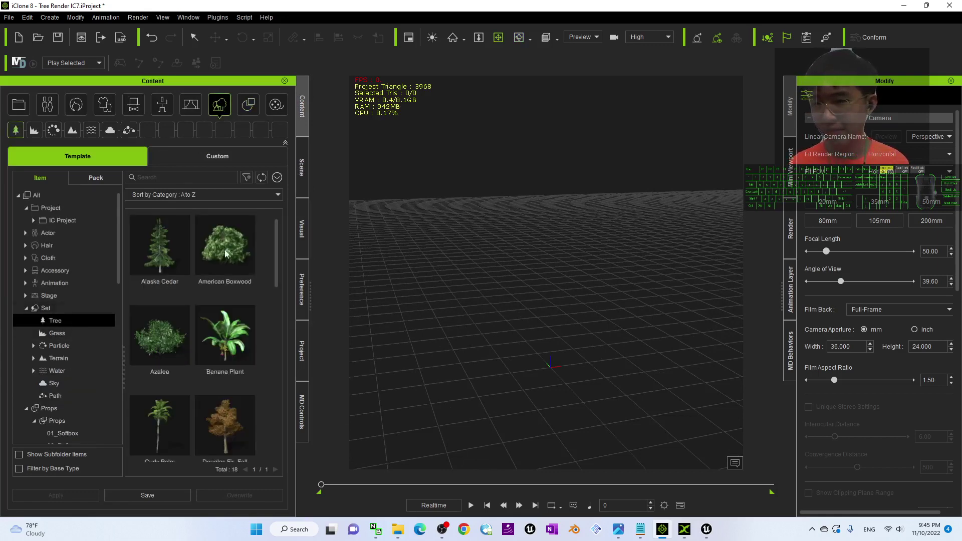
scroll(248, 258, down, 1)
drag(277, 274, 287, 346)
click(239, 301)
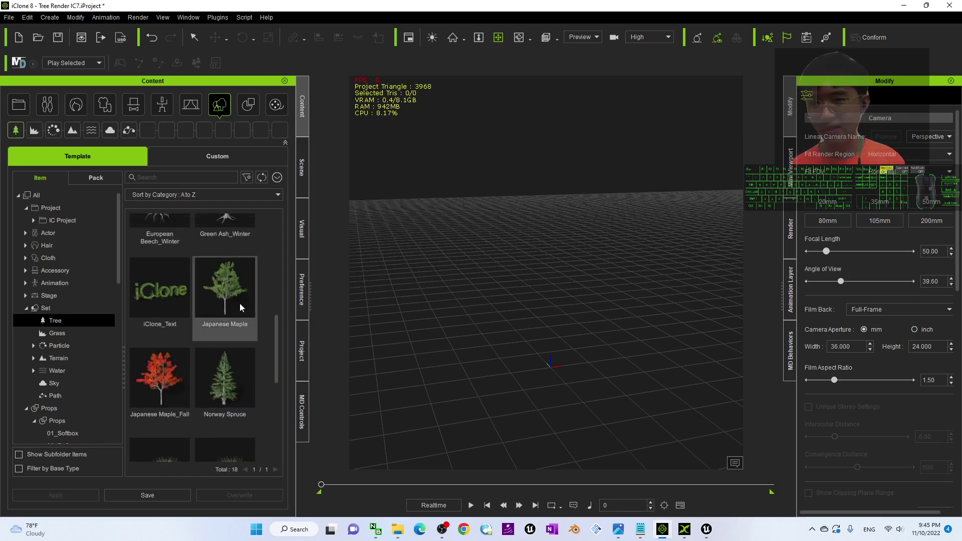
drag(411, 333, 549, 370)
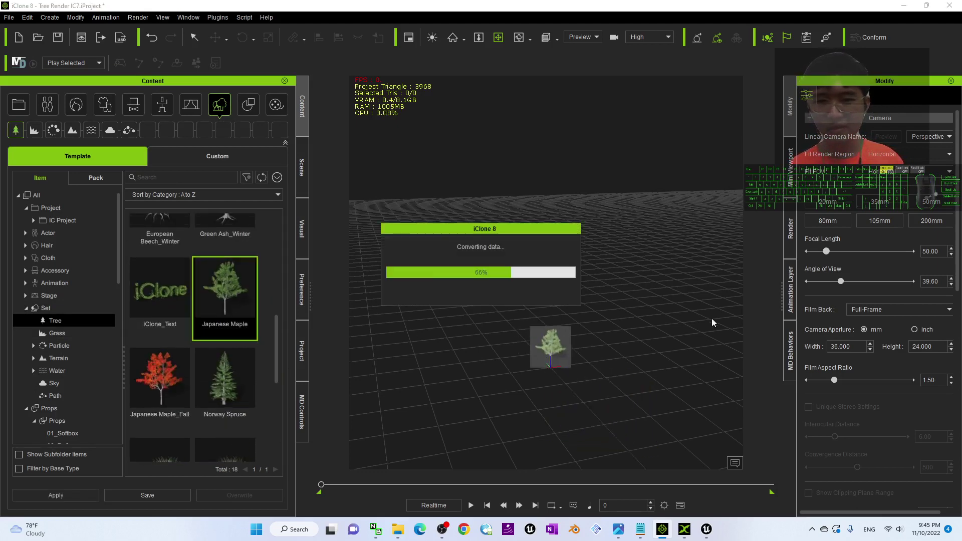
- Lower the Image Based Lighting strength to 35 so the maple's trunk is less overexposed
scroll(646, 325, up, 4)
key(x)
drag(646, 325, 550, 311)
key(c)
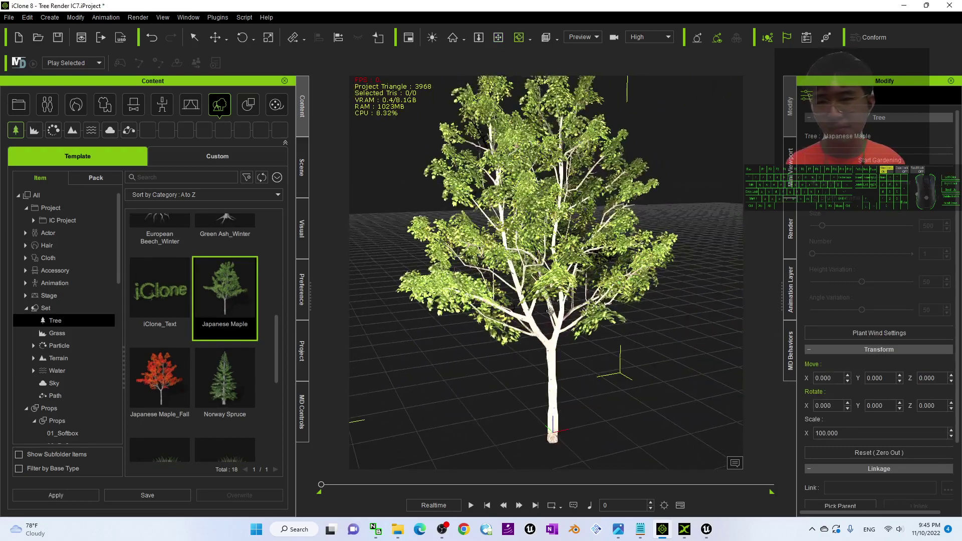
click(305, 239)
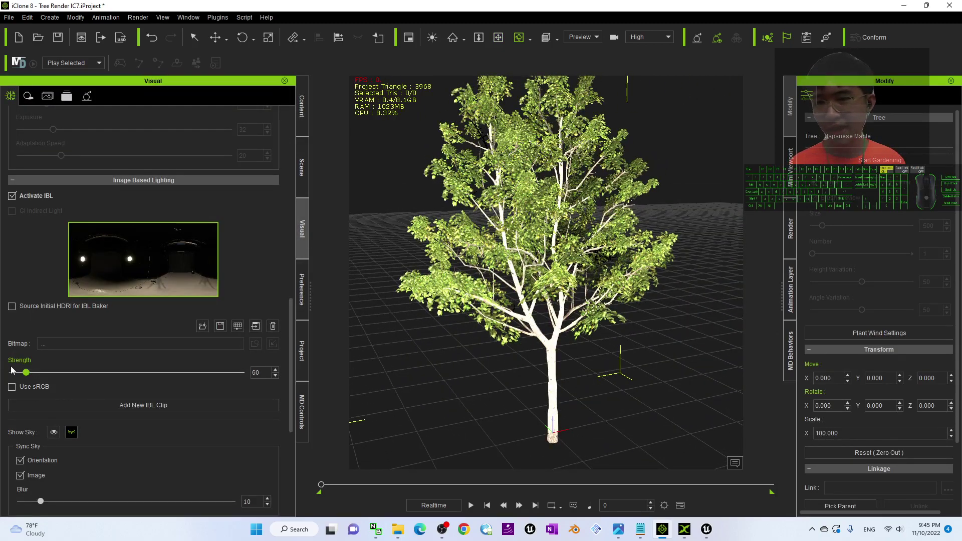
drag(25, 373, 18, 374)
scroll(509, 320, down, 2)
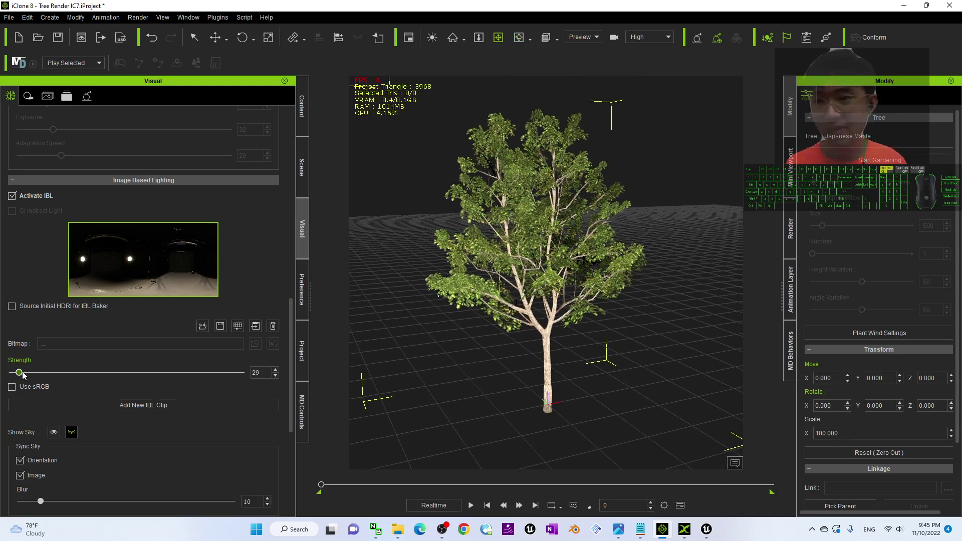
drag(22, 375, 24, 373)
scroll(473, 254, up, 3)
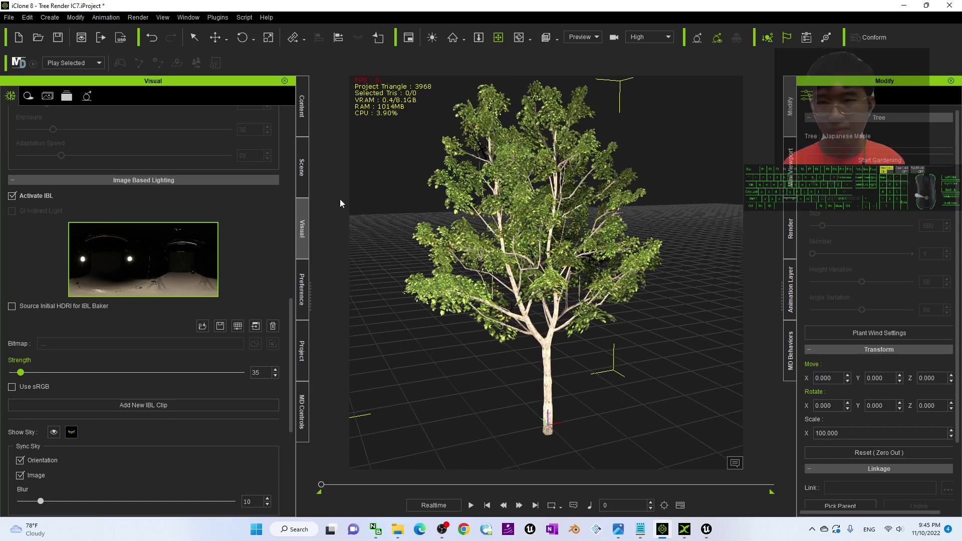
- Select the Japanese Maple in the scene list and frame it in the front view
click(304, 171)
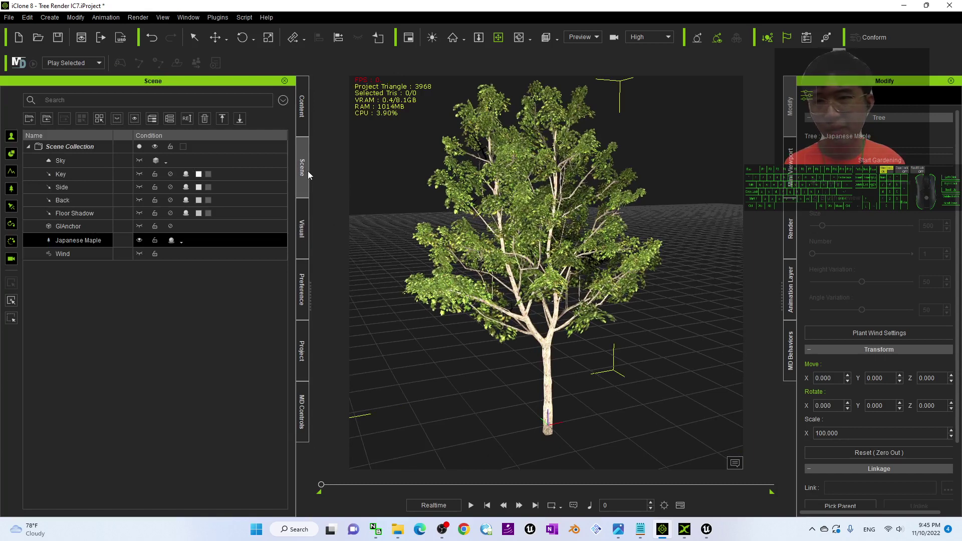
click(94, 240)
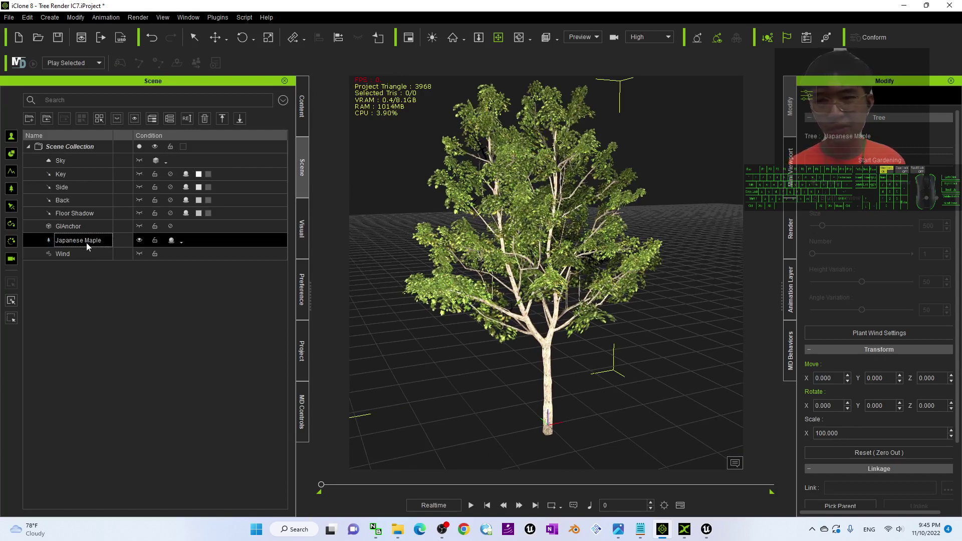
key(f)
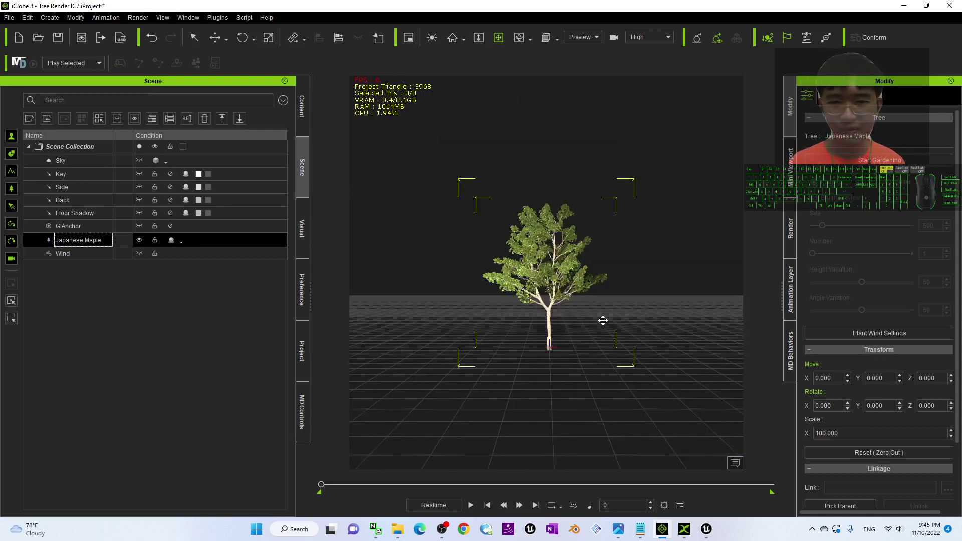
scroll(596, 317, up, 3)
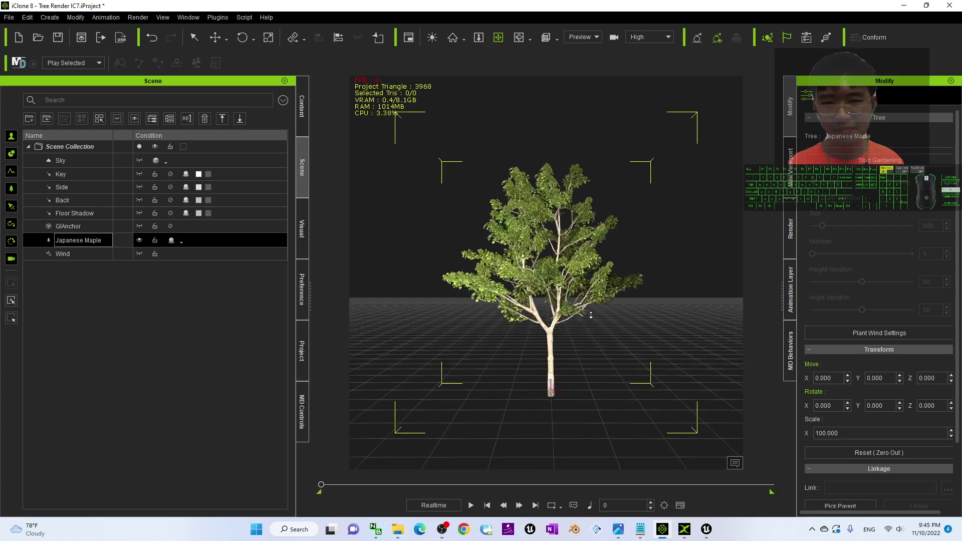
scroll(591, 327, up, 1)
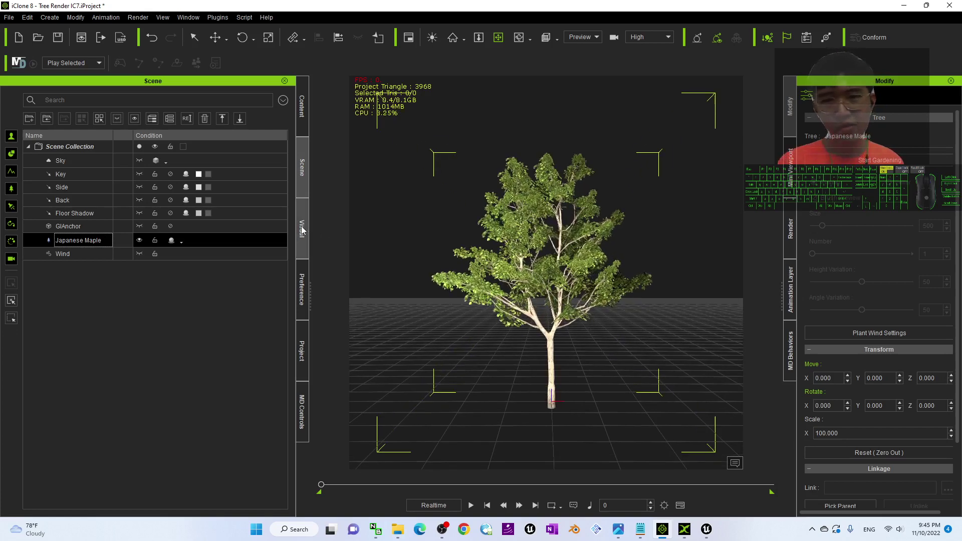
- Activate the crosshair 2D background image and frame the Japanese Maple with its trunk centred on the crosshair's vertical line
click(302, 351)
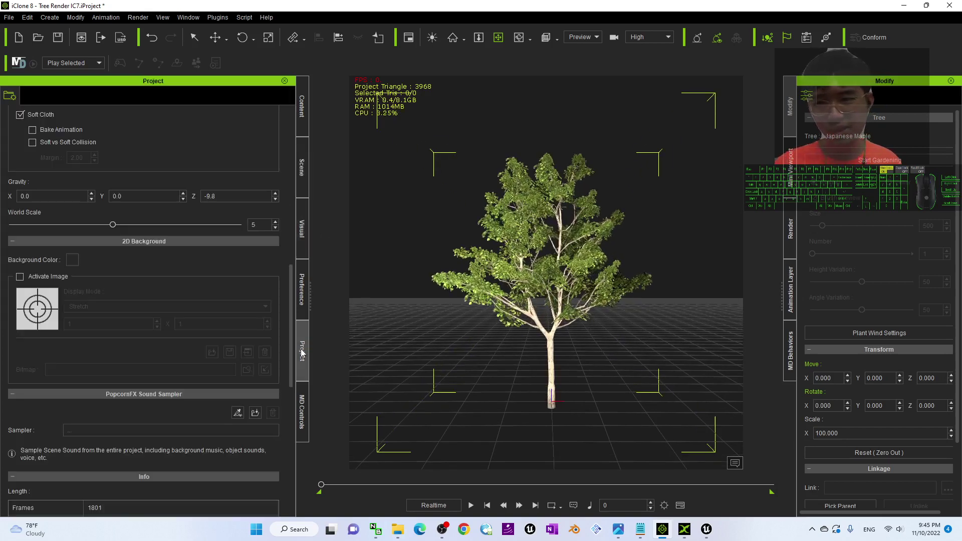
click(20, 276)
scroll(609, 357, up, 2)
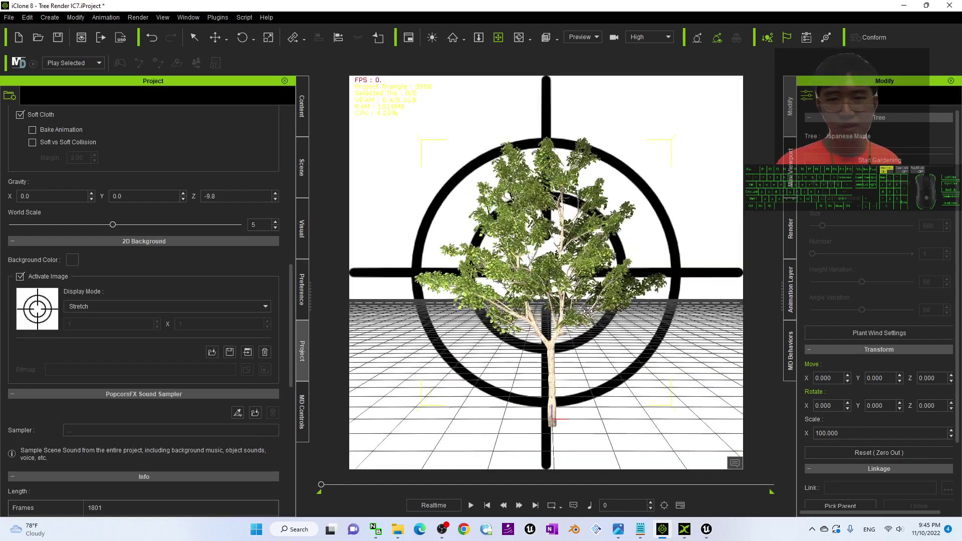
key(x)
drag(609, 375, 599, 383)
scroll(599, 383, up, 2)
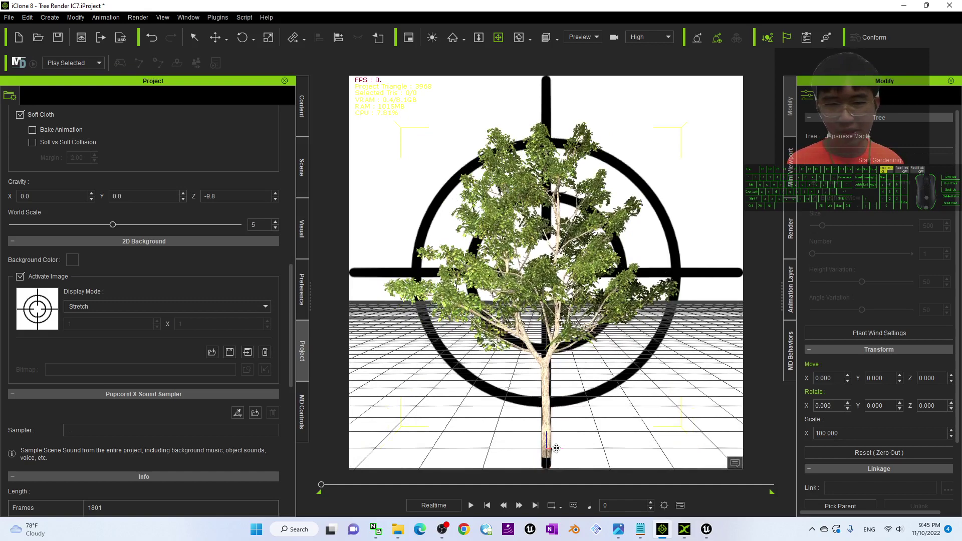
drag(549, 404, 551, 433)
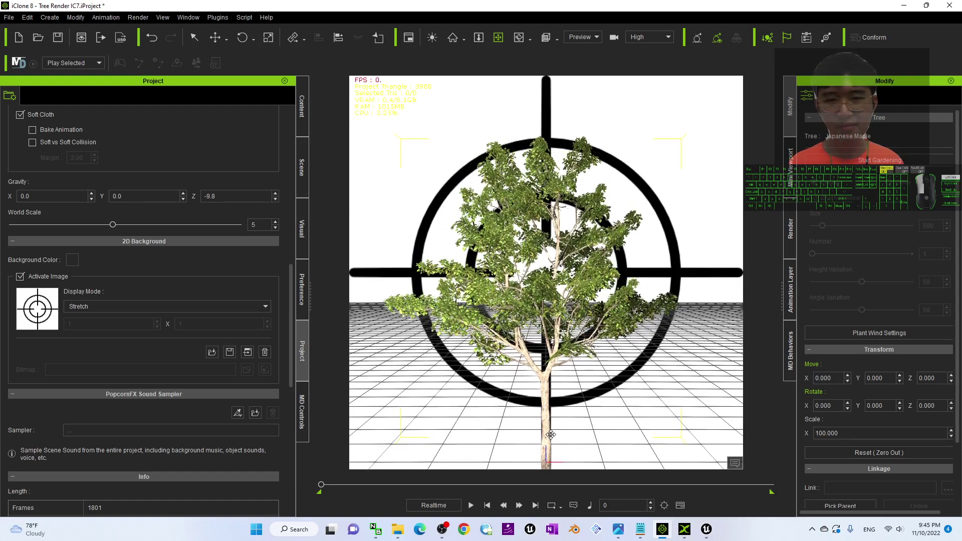
scroll(558, 401, up, 4)
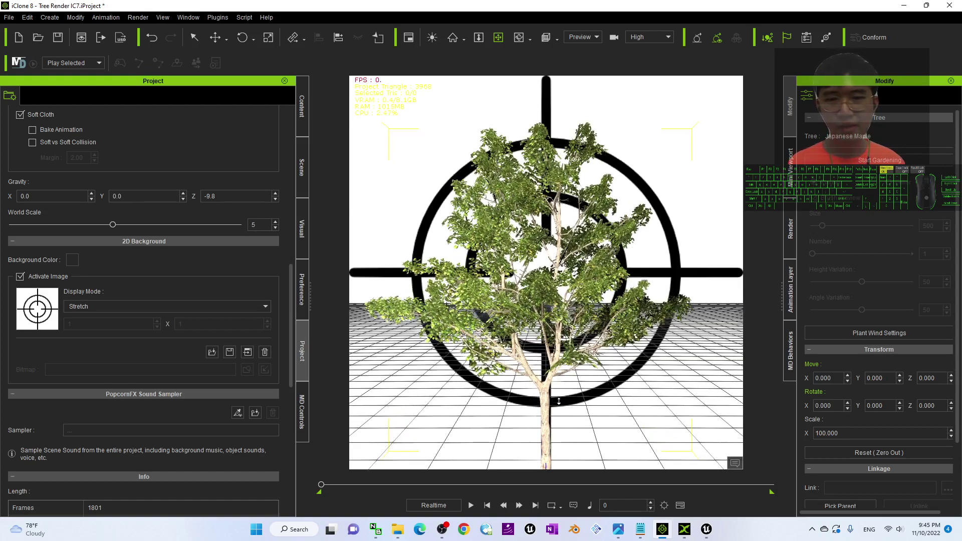
drag(554, 407, 564, 354)
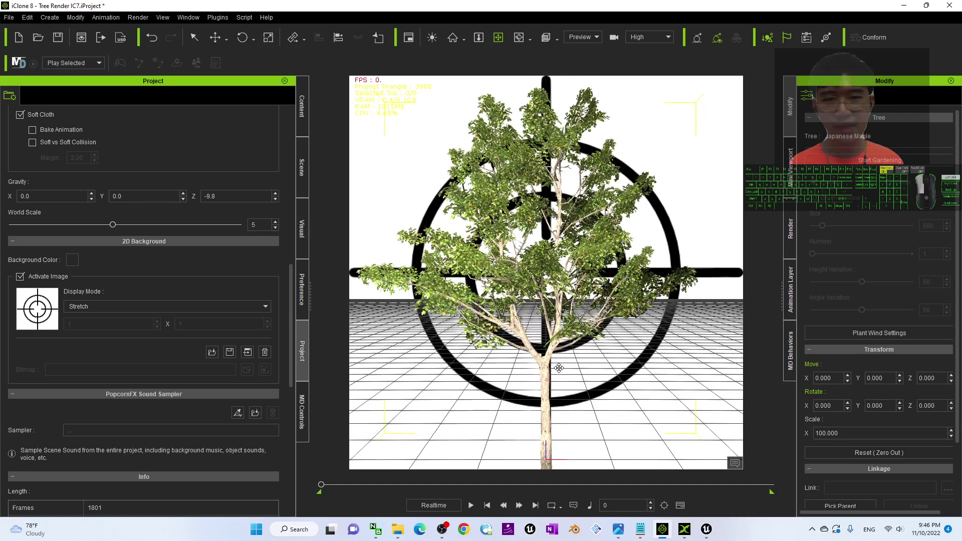
click(587, 326)
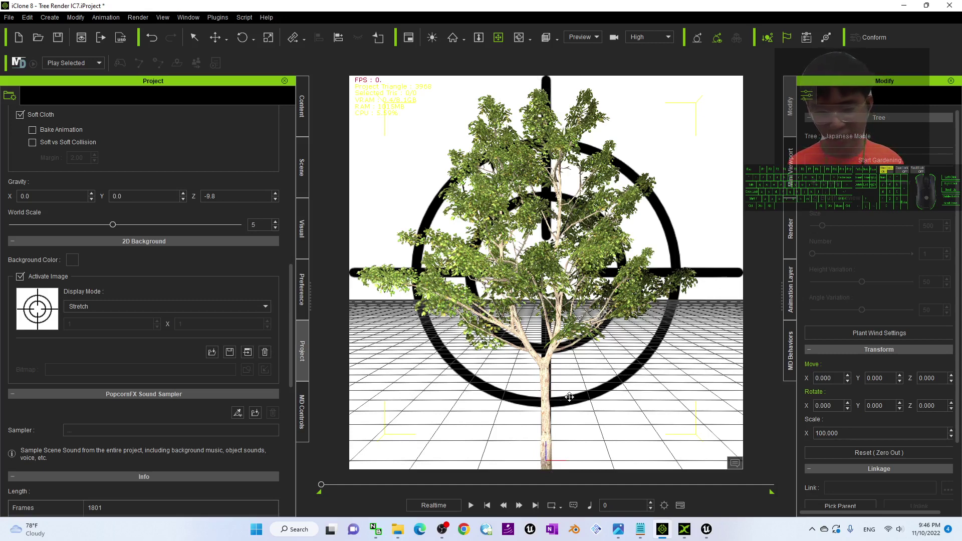
- Rotate the Japanese Maple by about 1.3 degrees around Y so its trunk stands straighter against the crosshair
key(e)
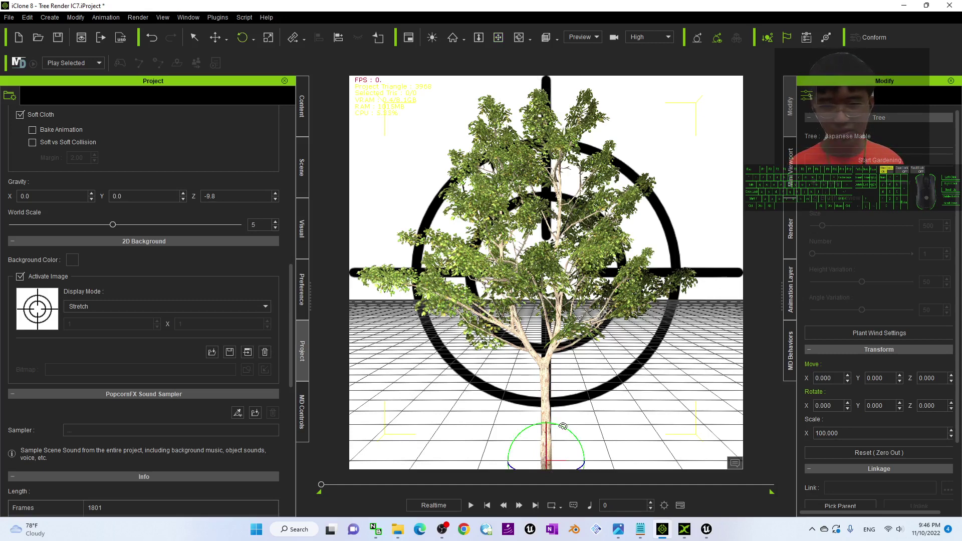
drag(563, 426, 563, 426)
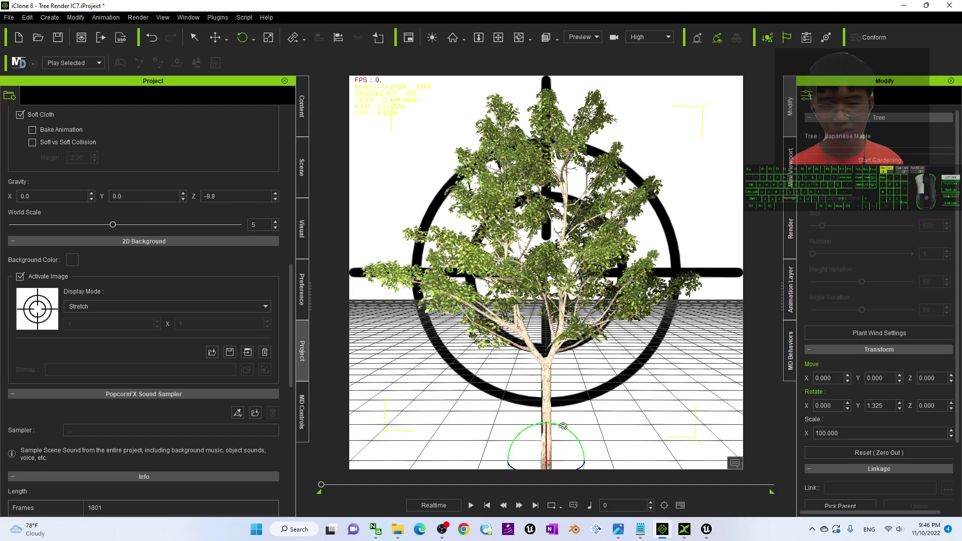
click(564, 424)
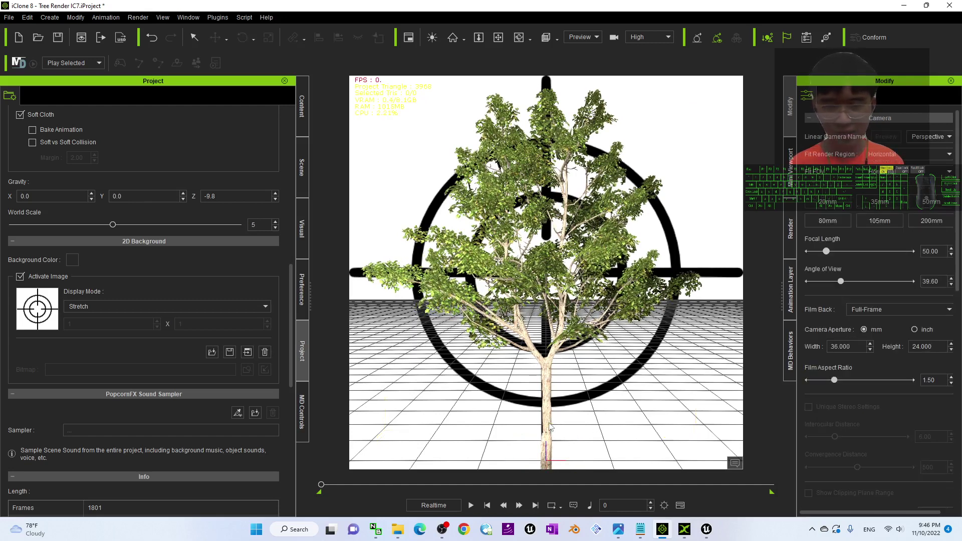
- Reselect the Japanese Maple, frame it with the trunk base at the image's lower edge, and deactivate the background image
click(544, 364)
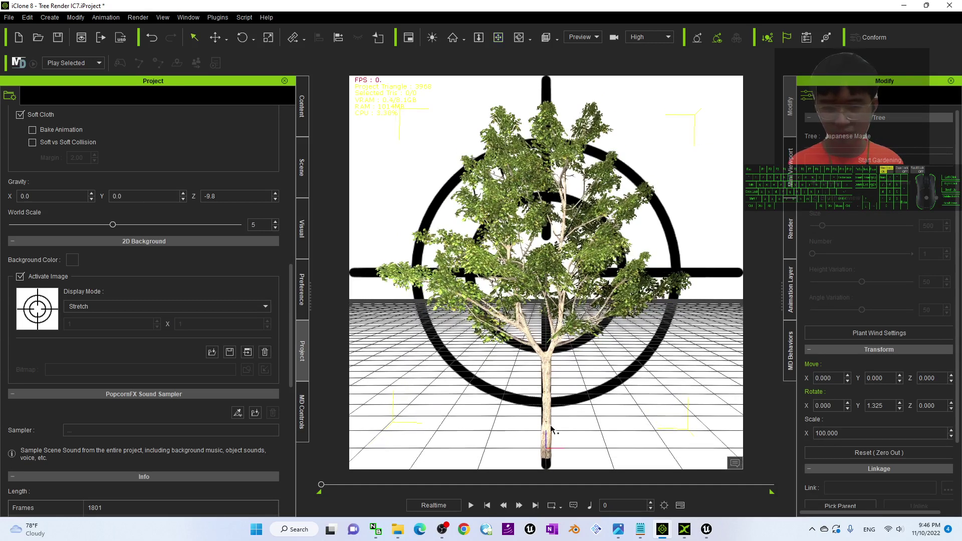
click(302, 175)
click(91, 241)
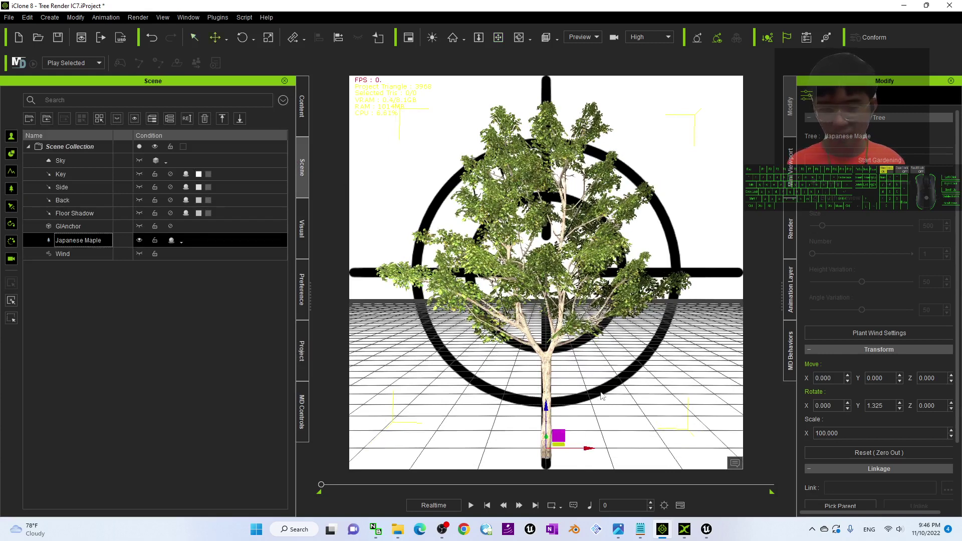
middle_drag(609, 382, 600, 397)
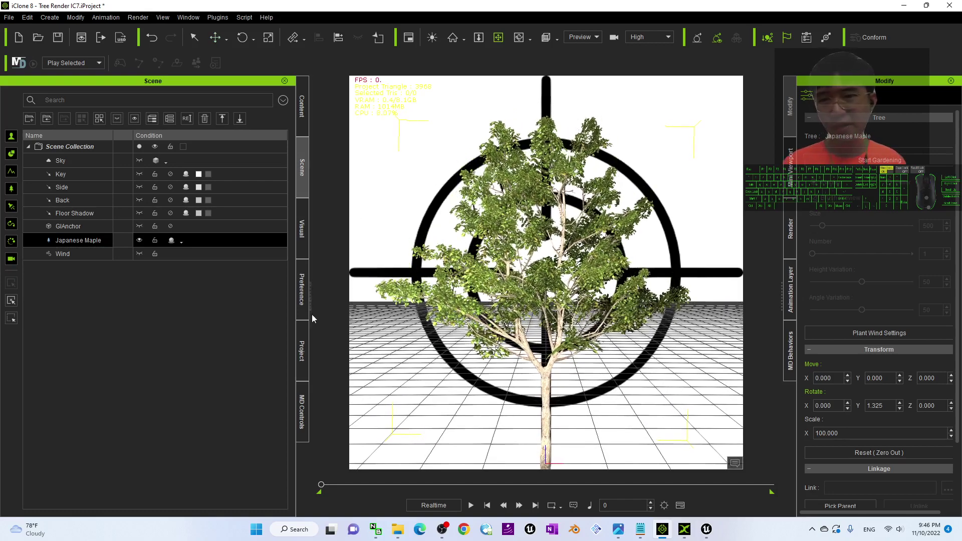
click(302, 363)
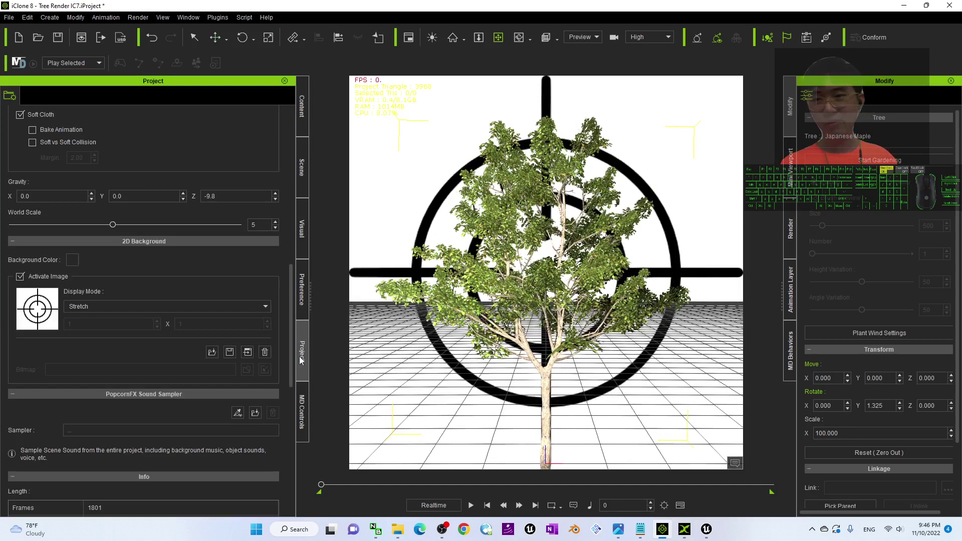
click(20, 277)
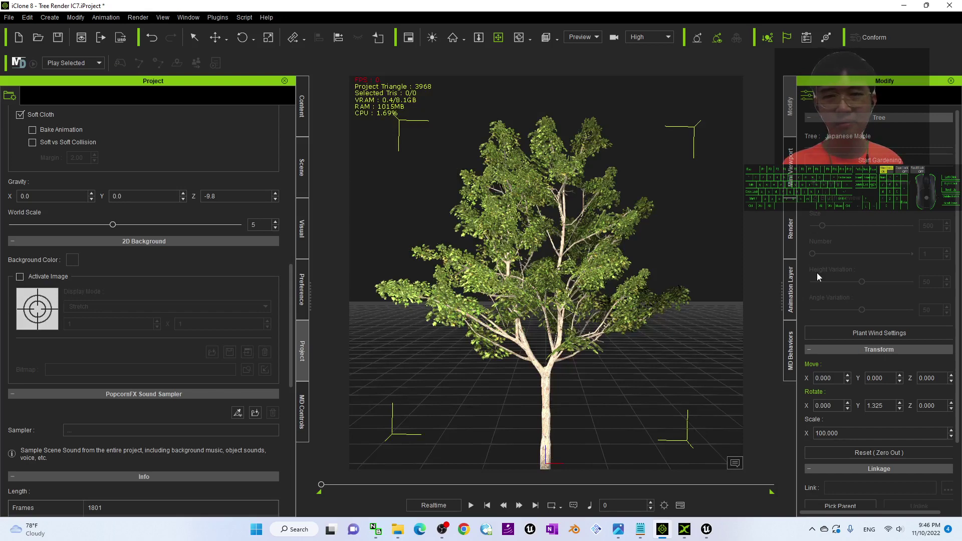
- Render the current frame as a PNG image named tree sample 01 on the Desktop
click(794, 234)
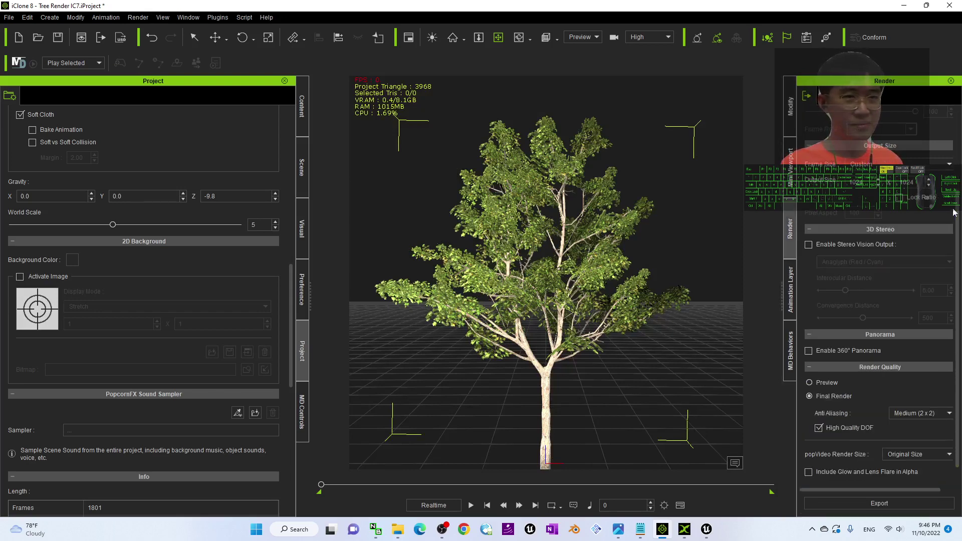
scroll(955, 211, up, 3)
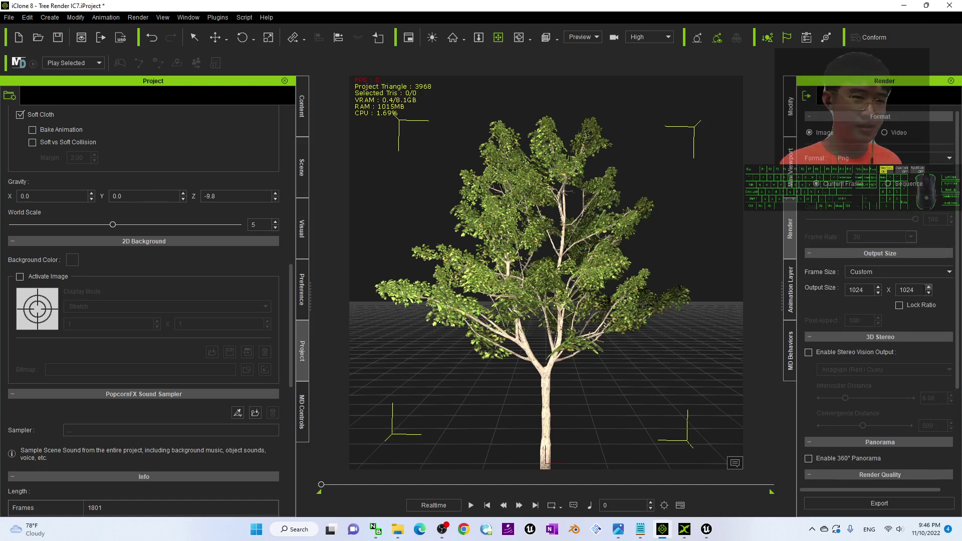
scroll(945, 280, down, 4)
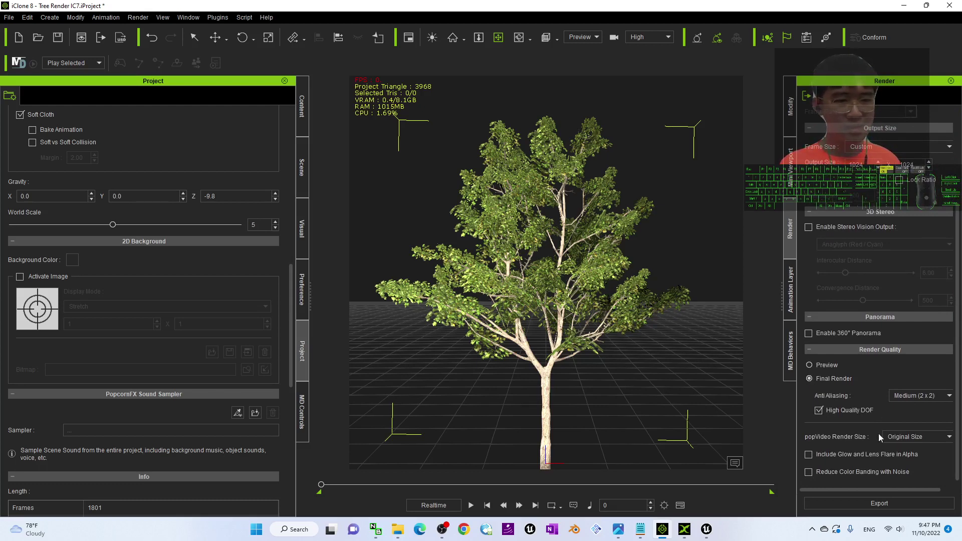
click(870, 503)
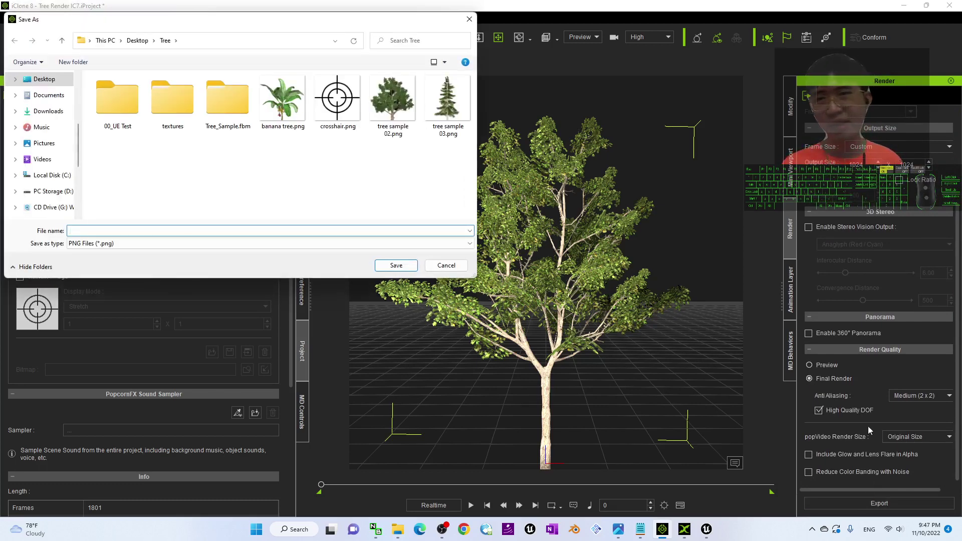
click(48, 81)
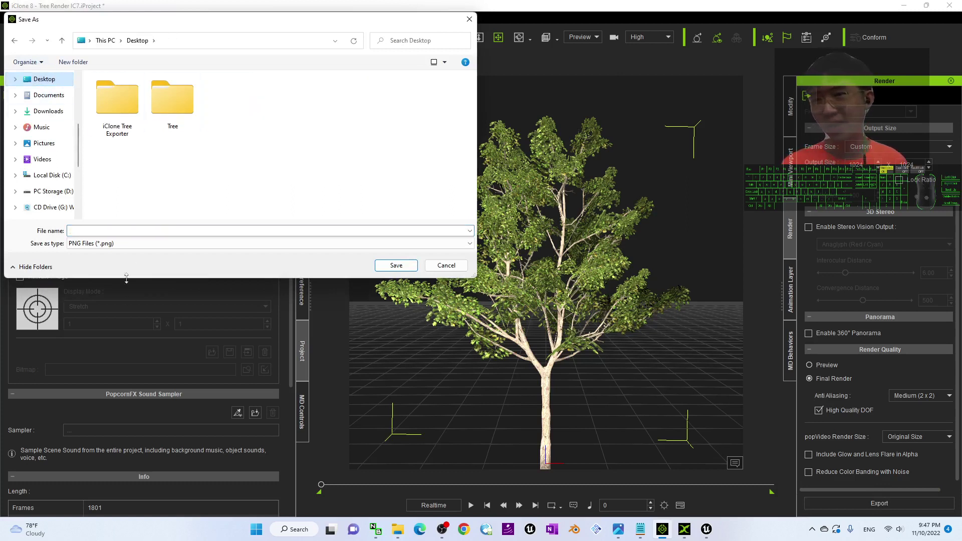
click(134, 231)
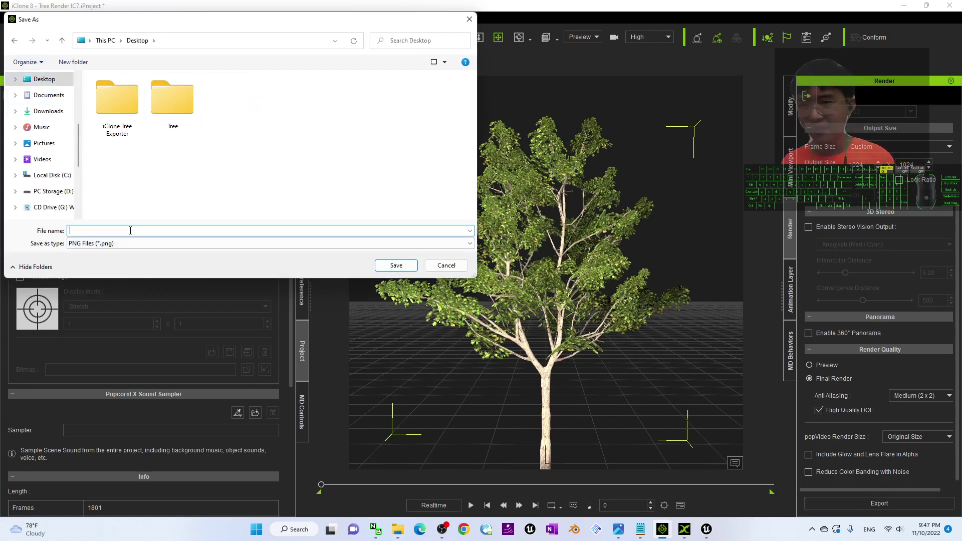
text(tree sample 01)
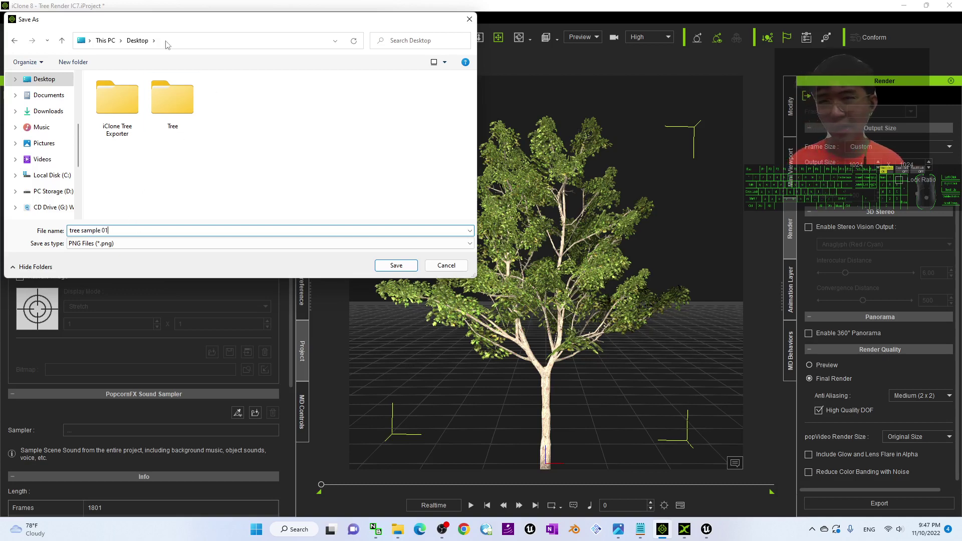
click(389, 268)
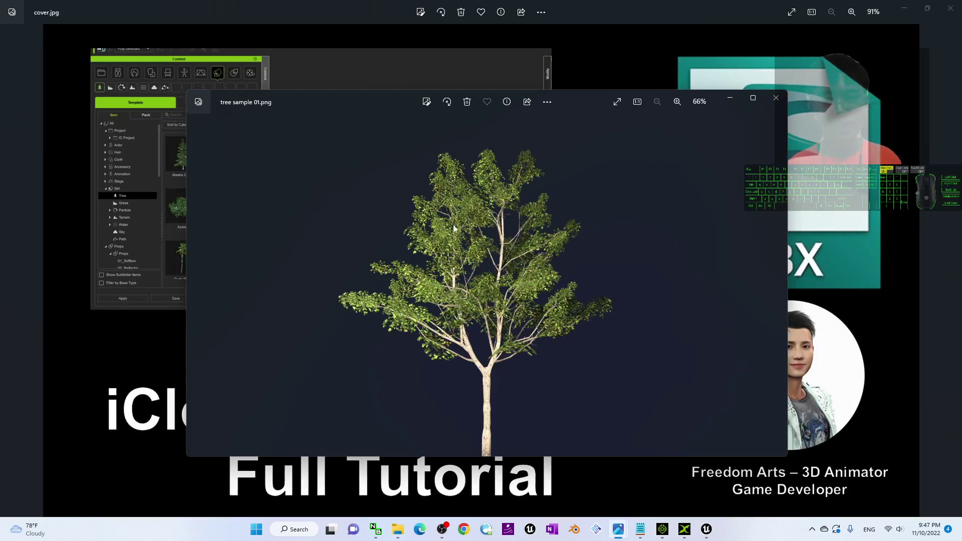
- Inspect the rendered maple image up close and close the image viewer
double_click(523, 321)
double_click(495, 296)
click(775, 99)
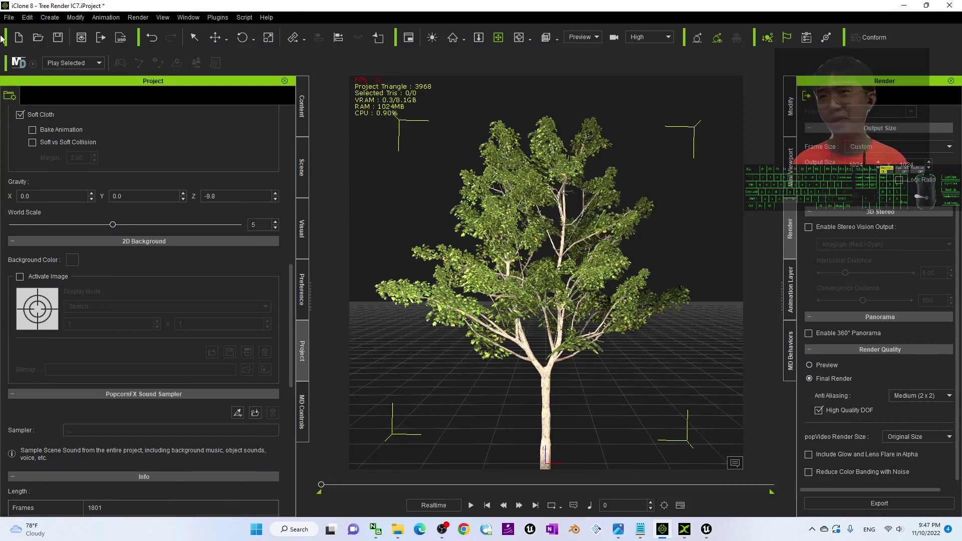
- Start a new project without saving the current one, and switch to a preset workspace layout
click(18, 38)
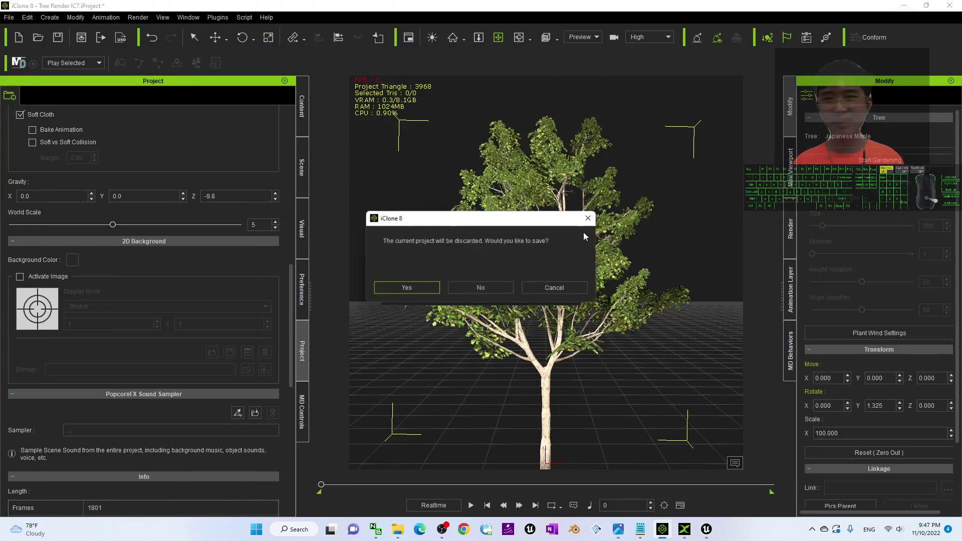
click(506, 287)
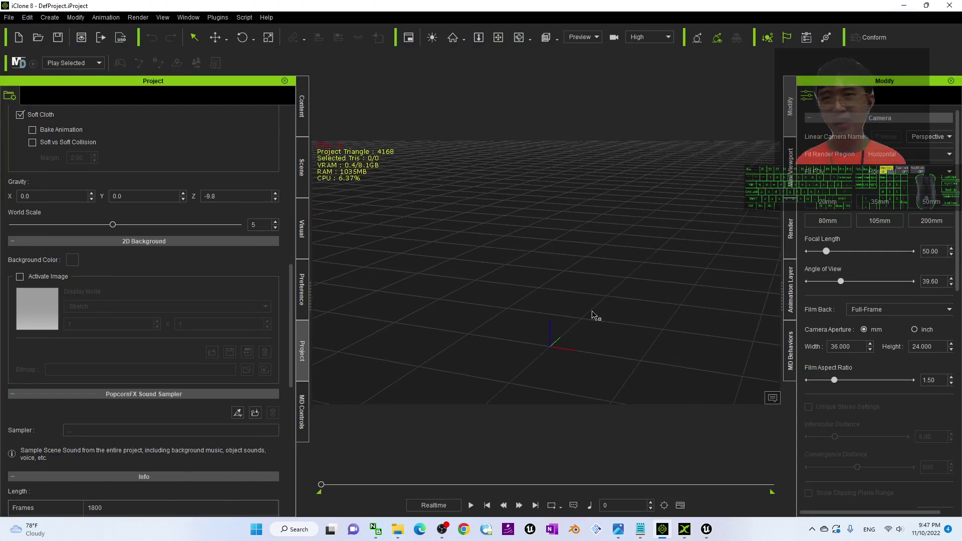
click(195, 17)
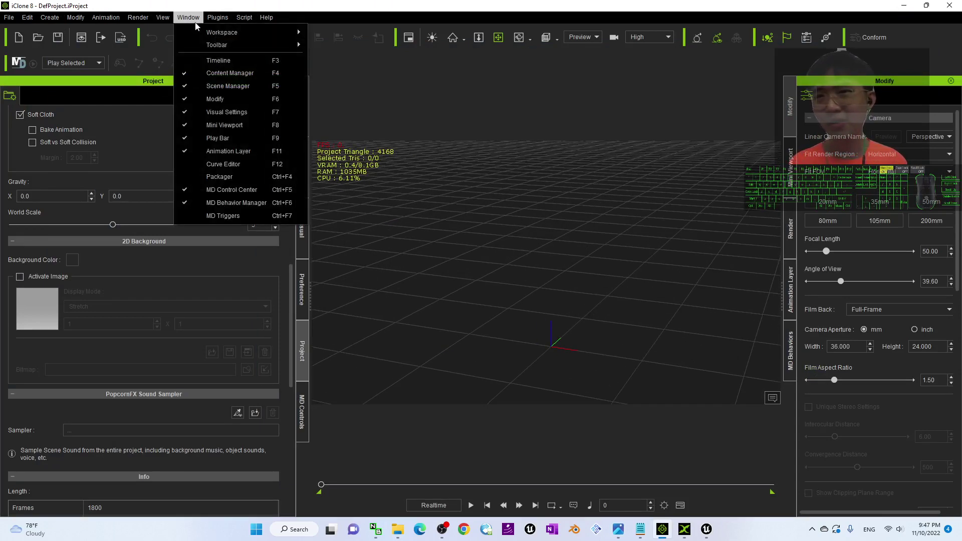
mouse_move(268, 28)
click(341, 30)
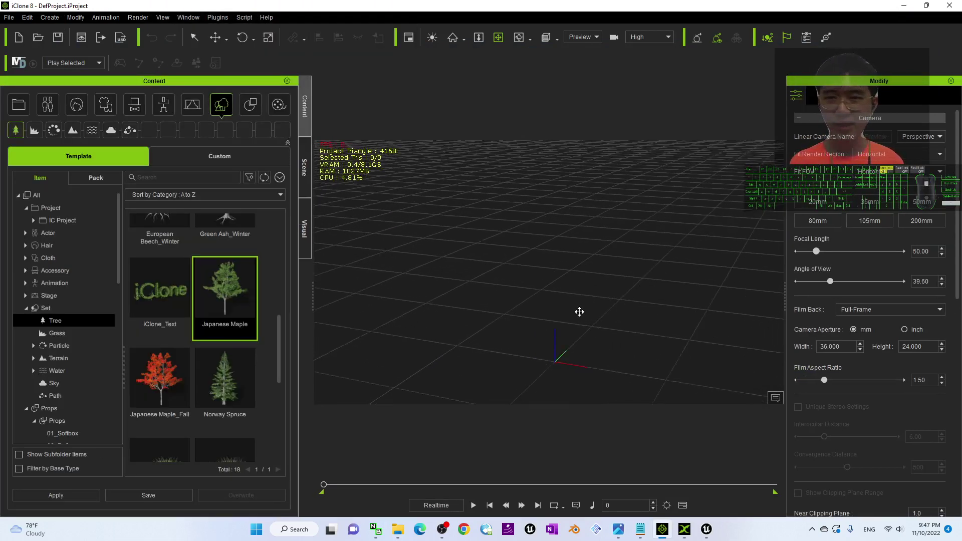
- Browse to the Set category of the content library templates
click(28, 106)
click(221, 104)
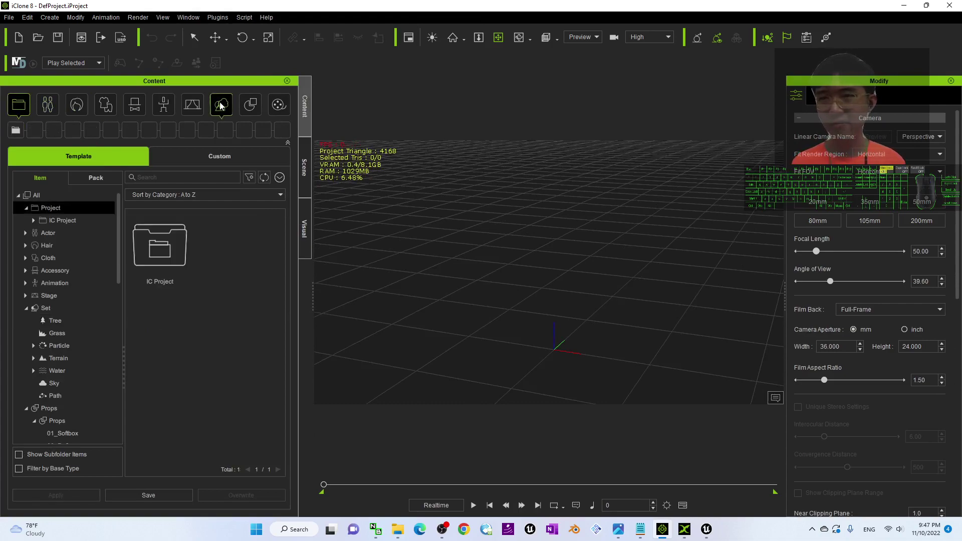
drag(528, 322, 591, 322)
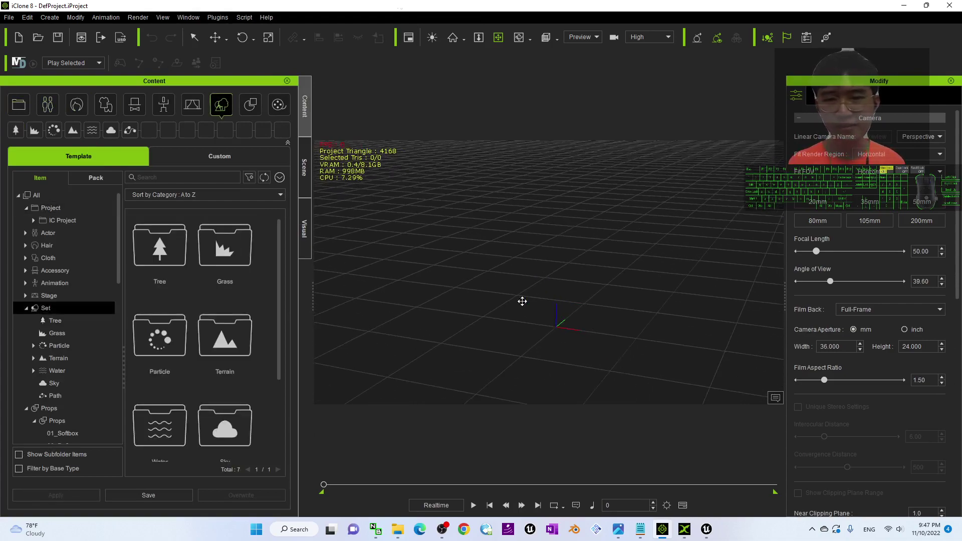
- Import Tree_Exporter IC7.iProp from the iClone Tree Exporter folder into the new scene at the origin
drag(498, 3, 541, 0)
drag(442, 5, 614, 51)
drag(190, 73, 180, 71)
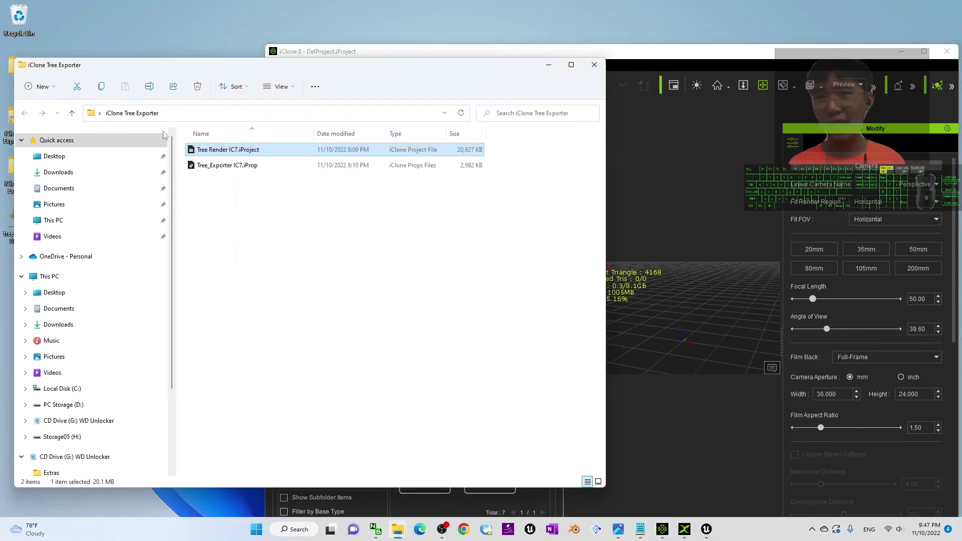
click(235, 169)
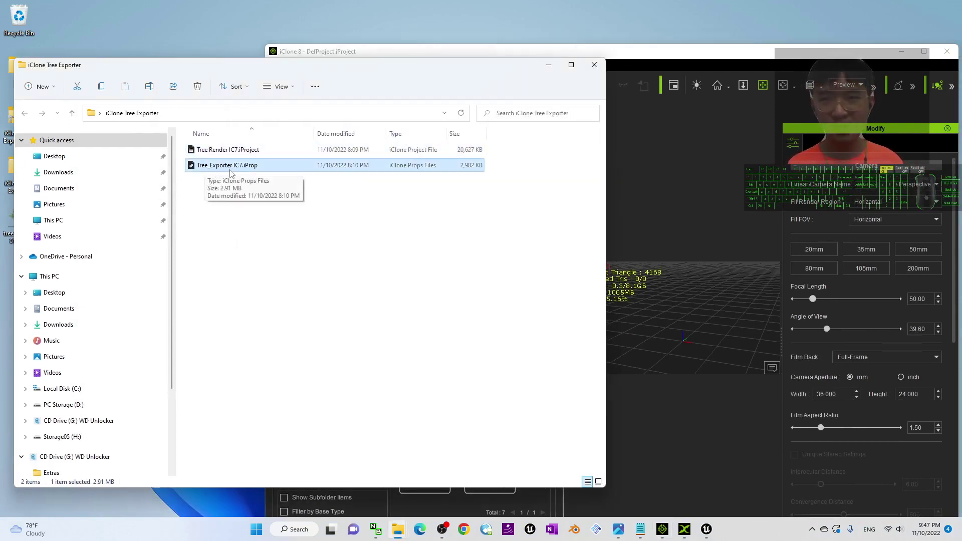
drag(225, 169, 683, 340)
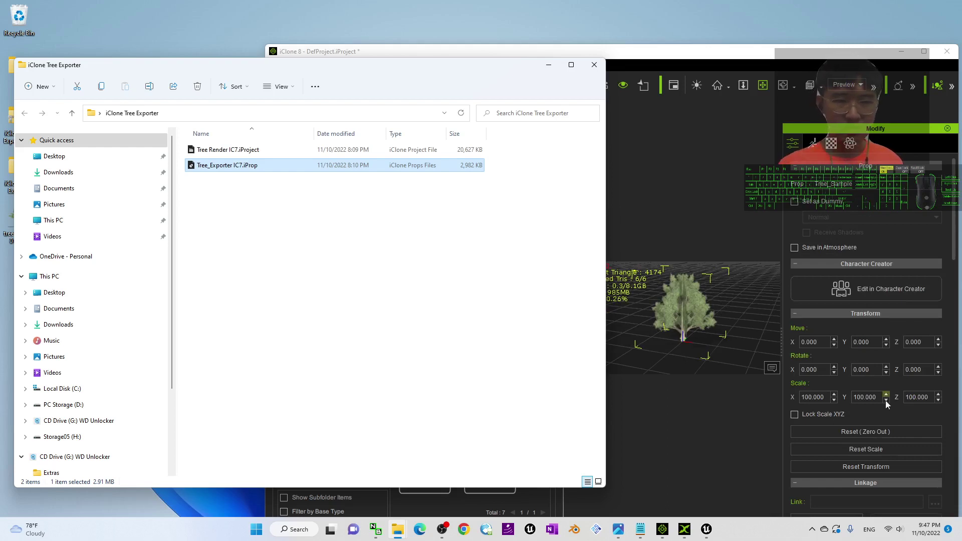
- Turn off the computer's Wi-Fi and return to the iClone scene
click(891, 528)
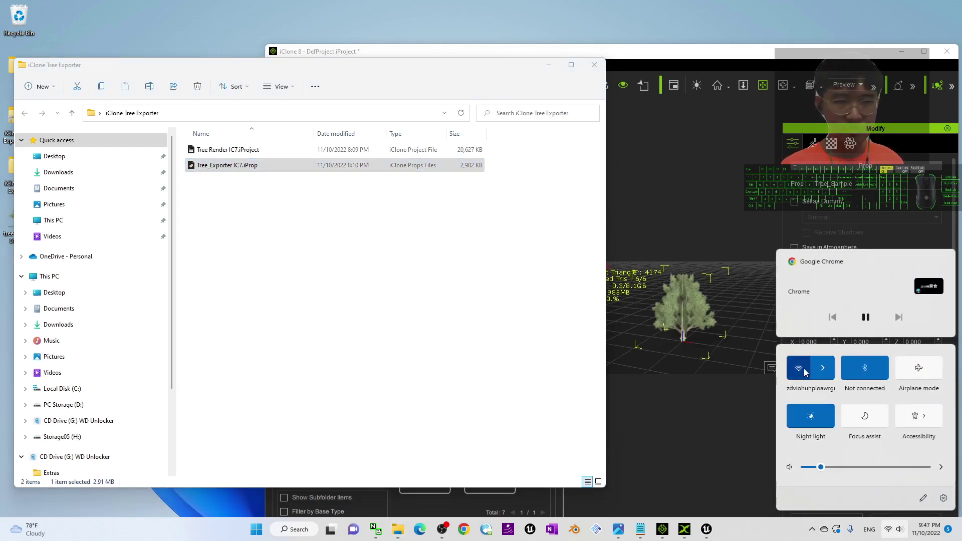
click(720, 177)
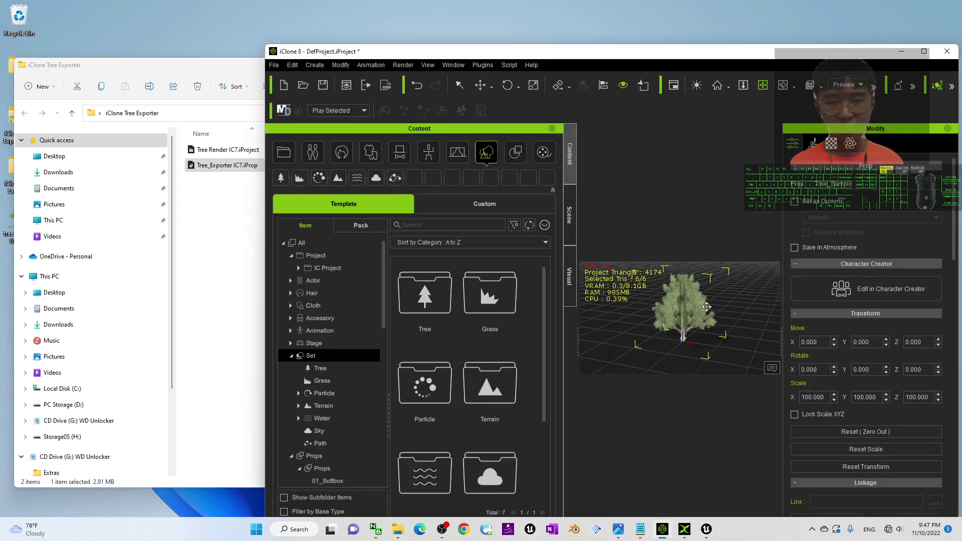
- Open the texture settings of the Tree_Sample prop and select its Base Color channel
click(923, 51)
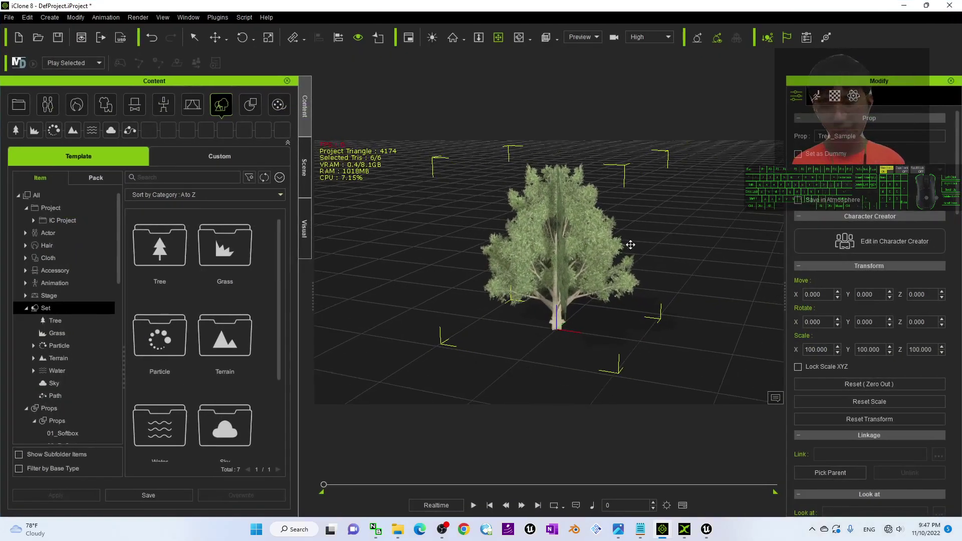
right_drag(635, 270, 712, 174)
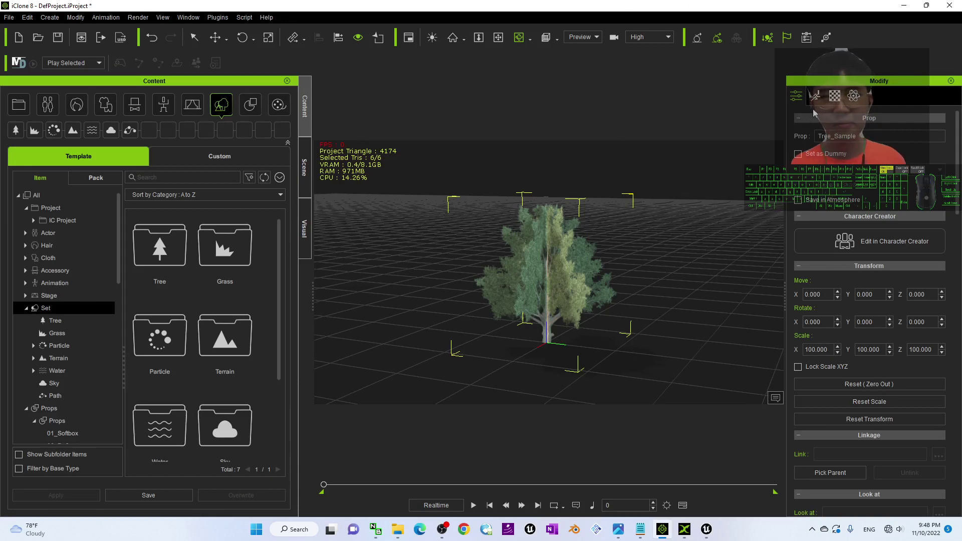
click(834, 96)
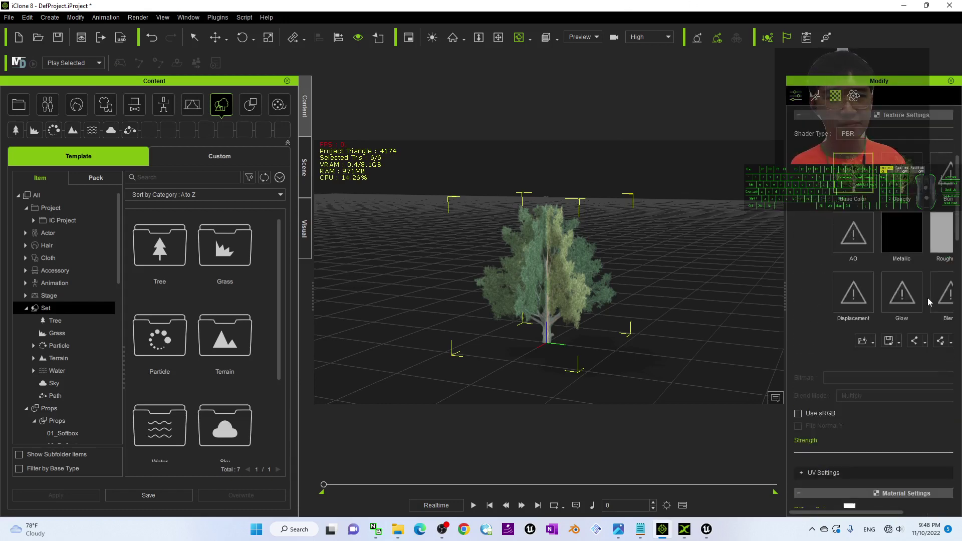
mouse_move(679, 3)
mouse_down()
mouse_move(680, 52)
mouse_move(763, 55)
mouse_move(683, 20)
mouse_up()
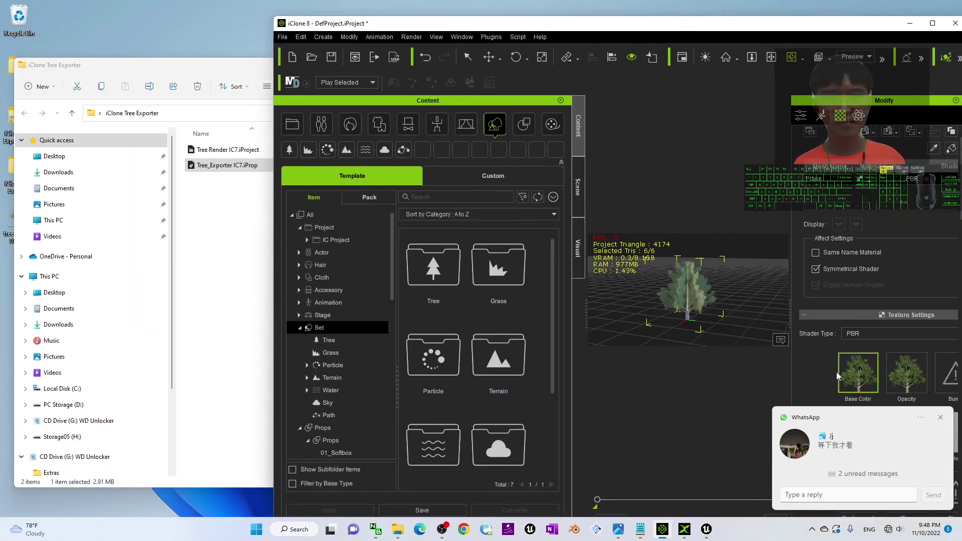
click(863, 377)
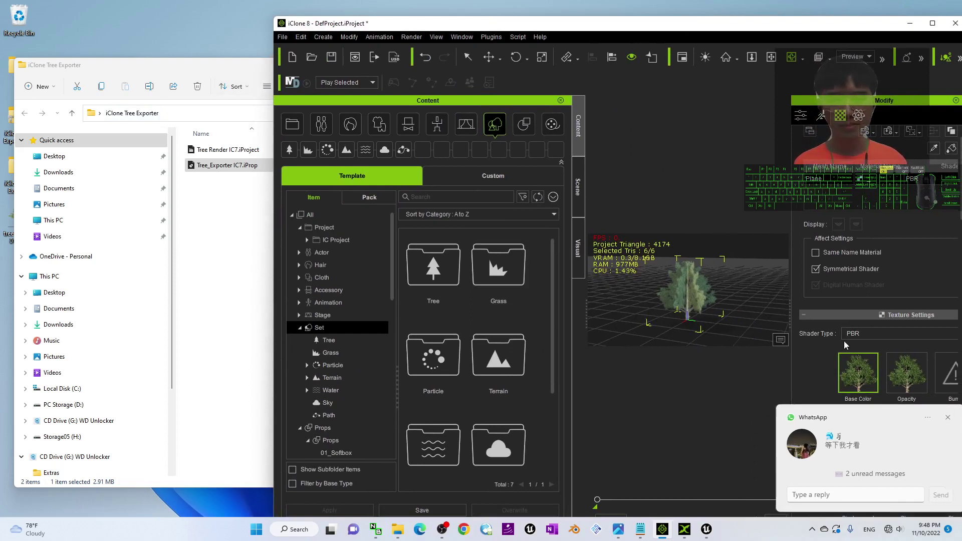
- Close the iClone Tree Exporter folder and apply tree sample 01.png from the desktop as Tree_Sample's Base Color texture
click(225, 73)
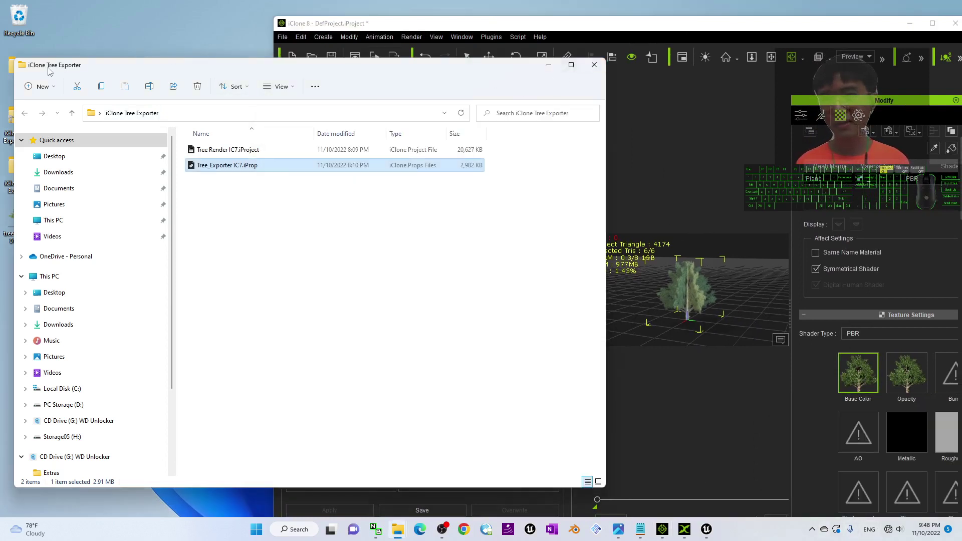
click(593, 65)
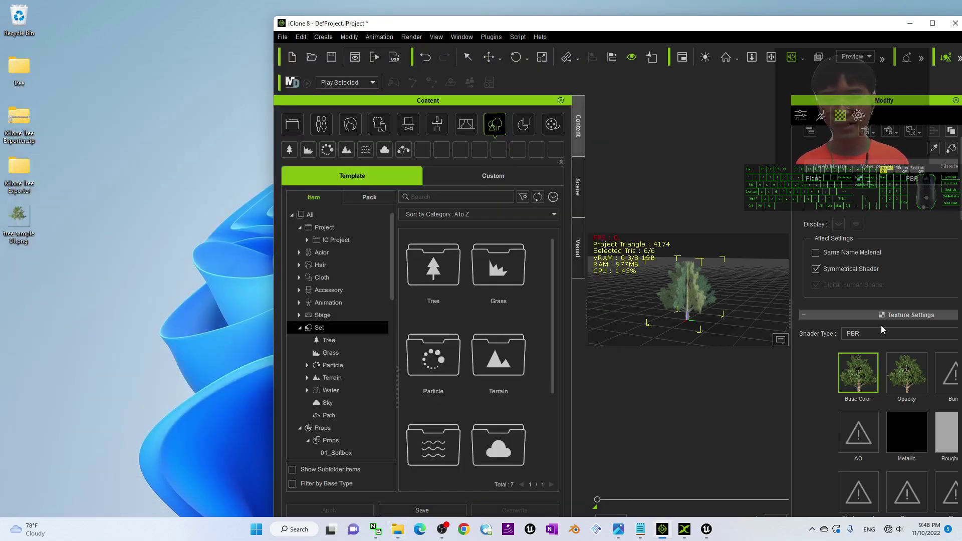
click(24, 224)
drag(19, 220, 858, 377)
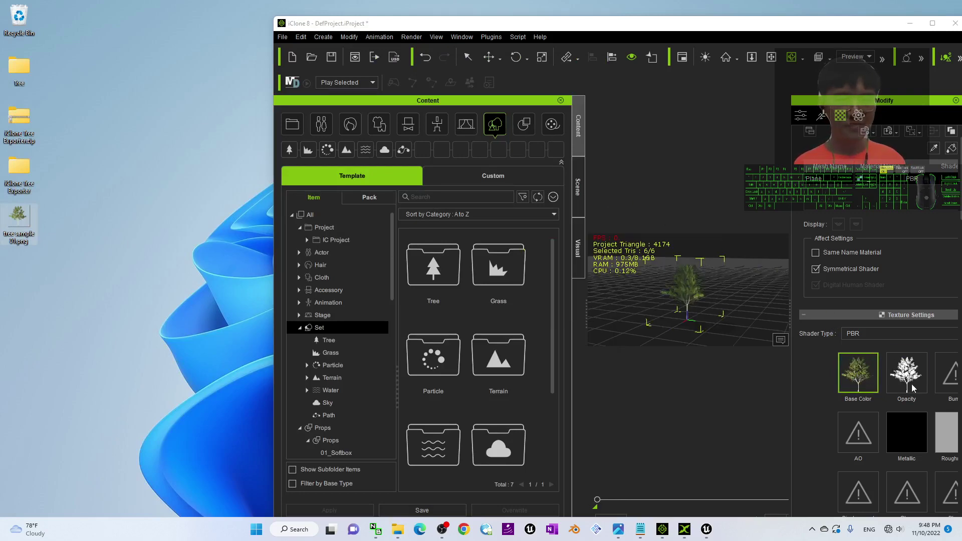
- Check the retextured prop in the scene and add a Japanese Maple from the Tree templates beside it
double_click(705, 28)
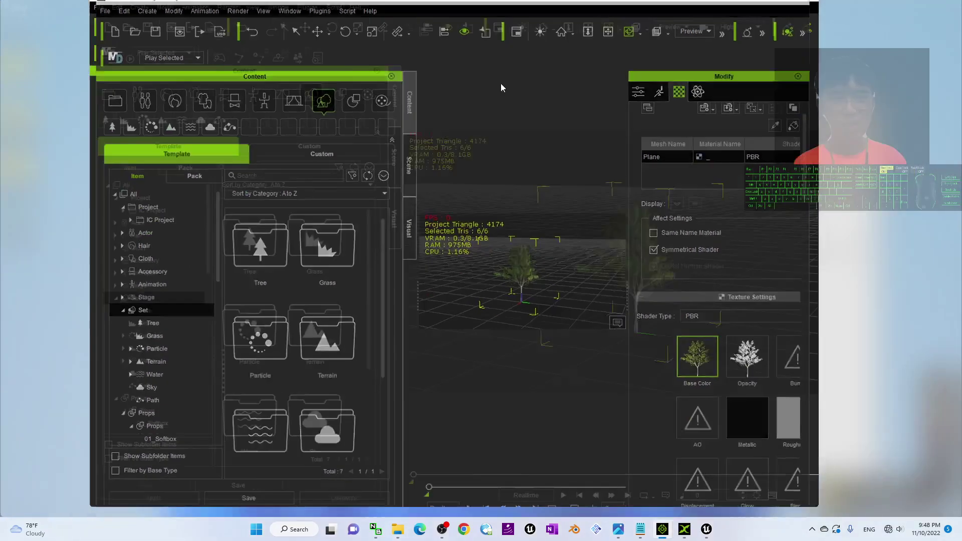
scroll(561, 317, up, 3)
scroll(561, 316, down, 5)
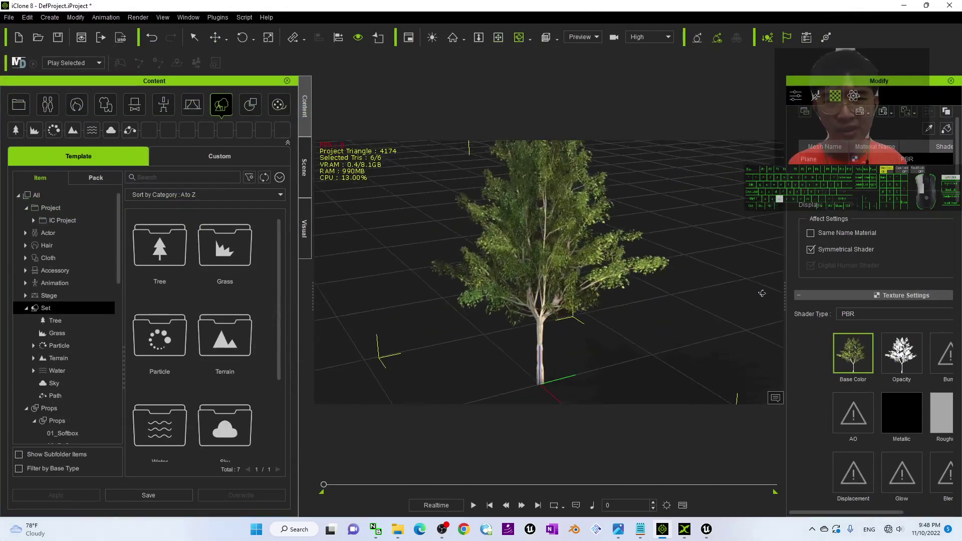
right_drag(454, 314, 540, 312)
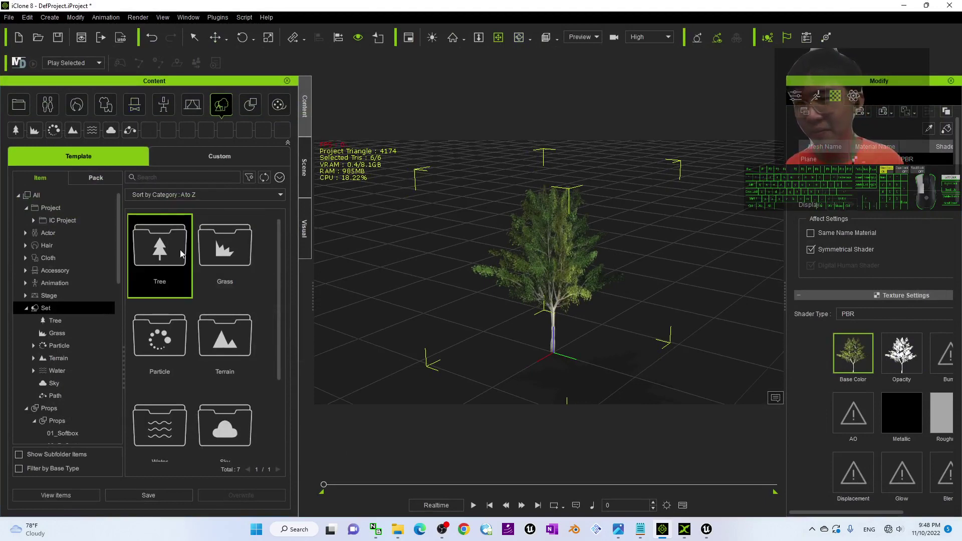
double_click(166, 250)
scroll(227, 319, down, 1)
scroll(227, 319, down, 3)
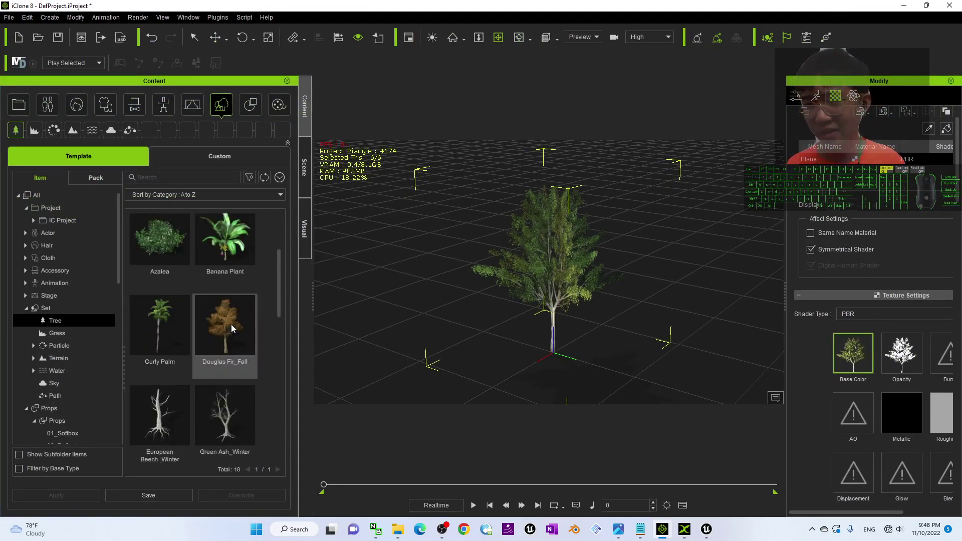
drag(232, 321, 393, 326)
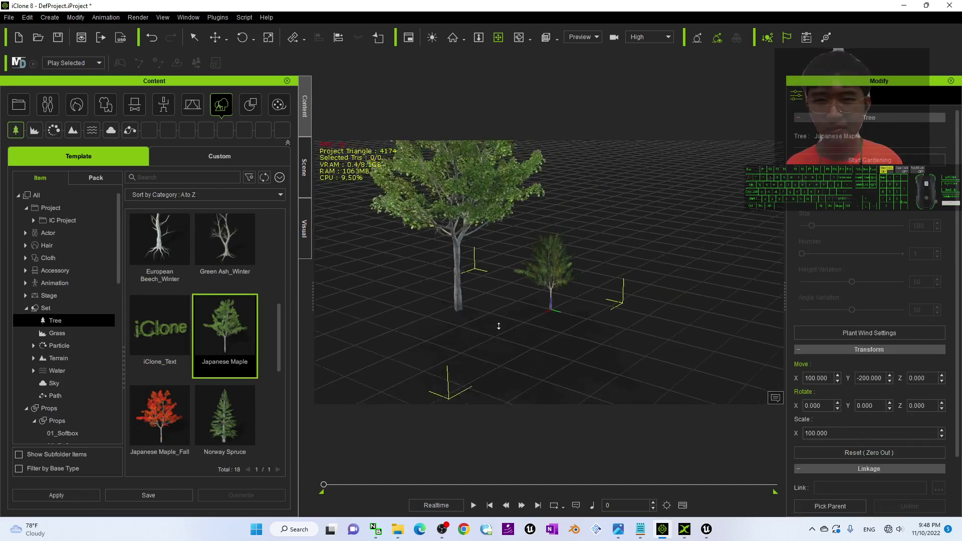
- Set the Self Illumination of the Tree_Sample prop's material to 100
click(544, 271)
scroll(544, 272, up, 2)
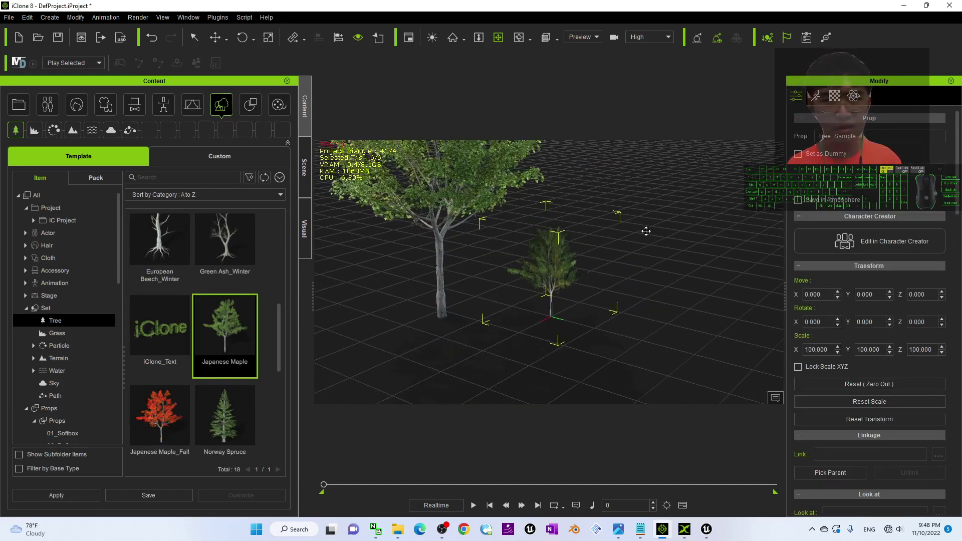
click(835, 96)
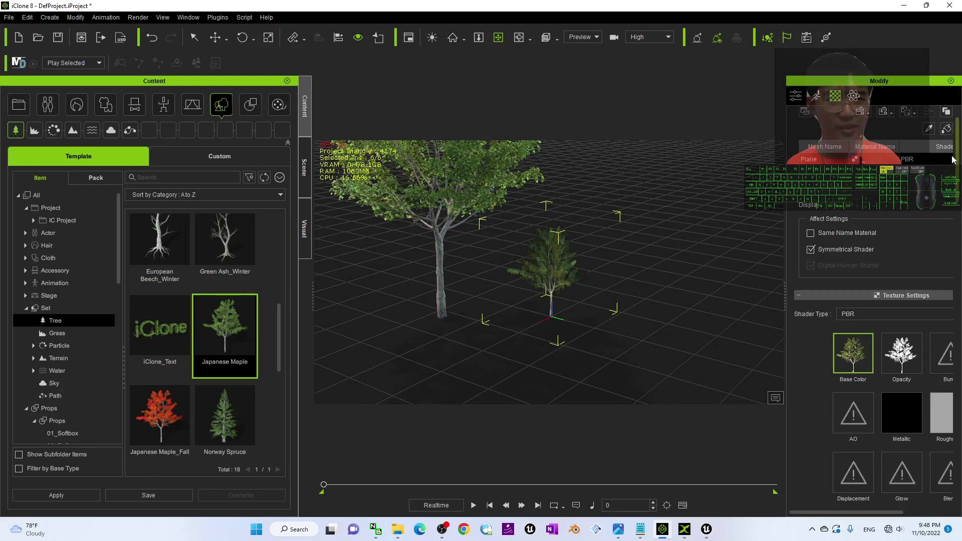
scroll(844, 300, down, 10)
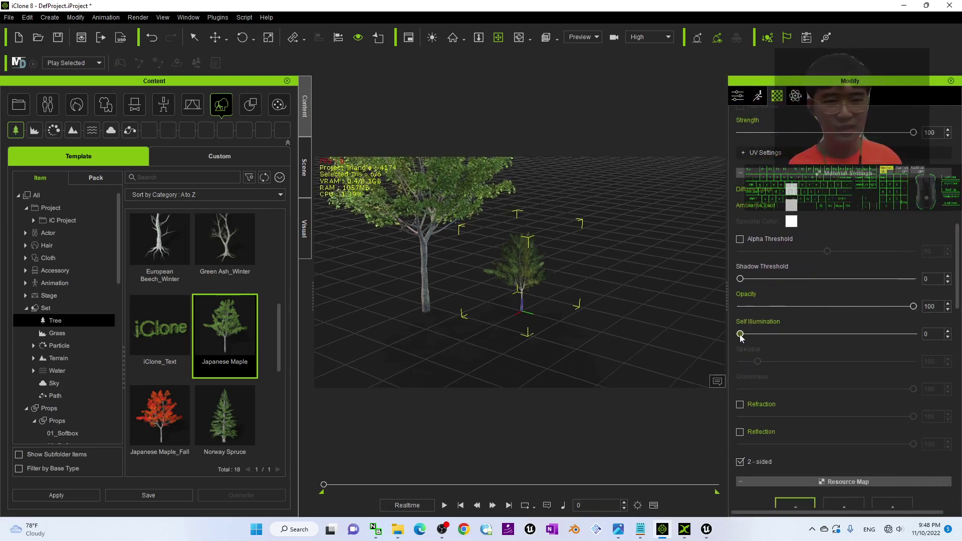
drag(740, 334, 866, 331)
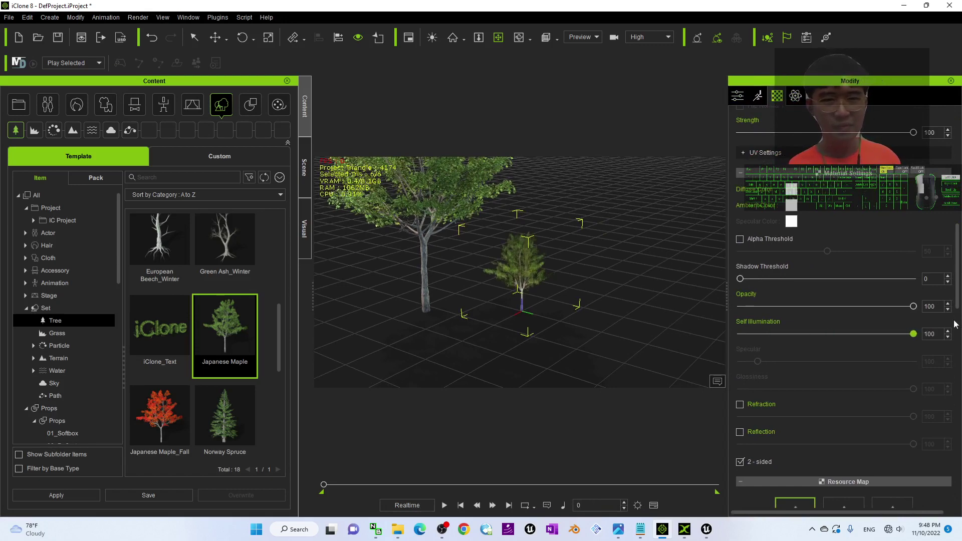
scroll(583, 272, down, 2)
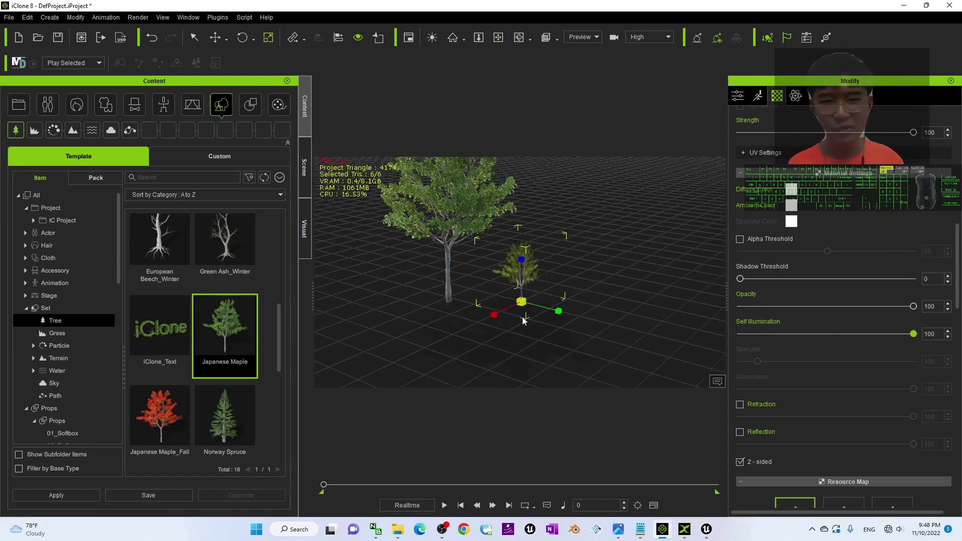
- Scale Tree_Sample uniformly to about 318 and move it beside the Japanese Maple, to about X 85, Y 294
drag(521, 301, 634, 213)
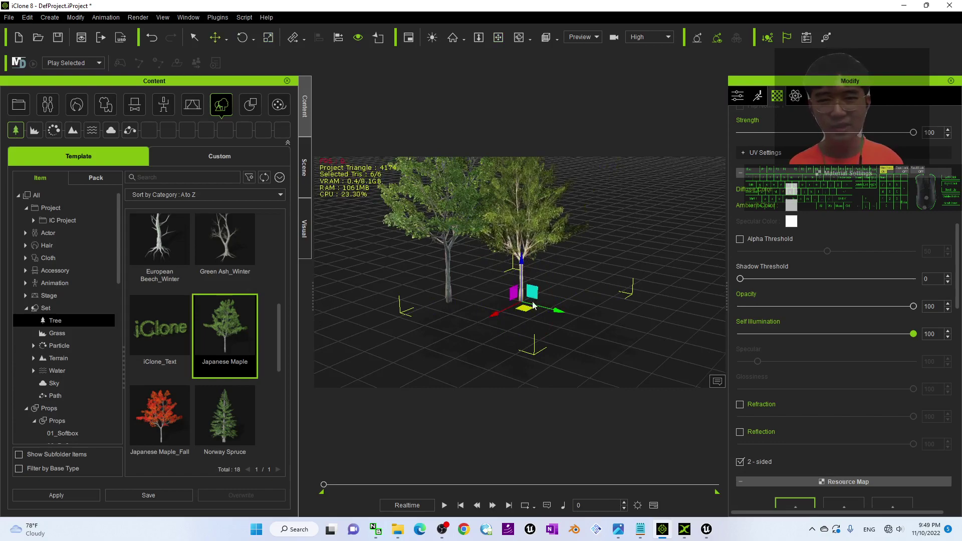
mouse_move(529, 311)
mouse_down()
mouse_move(598, 310)
mouse_move(447, 326)
mouse_move(517, 329)
mouse_move(519, 321)
mouse_up()
key(c)
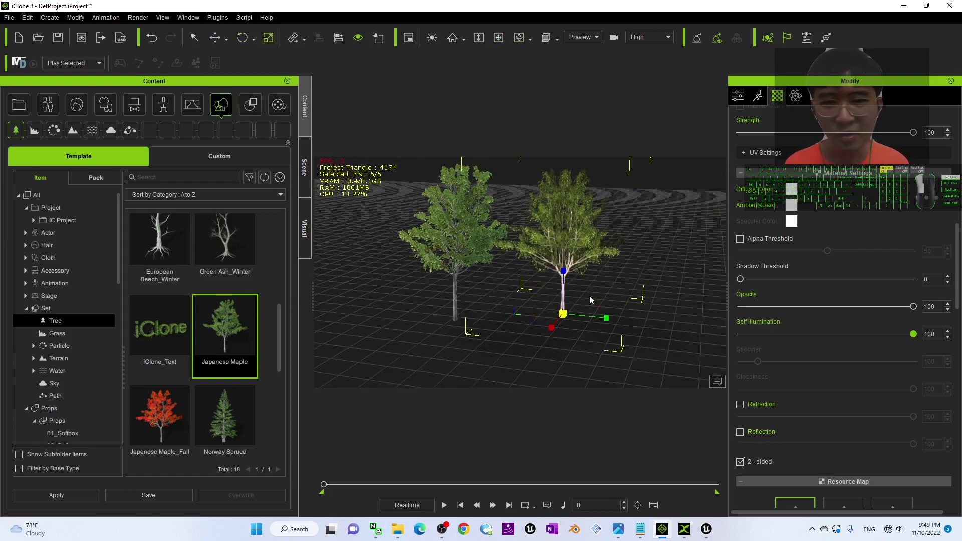
right_drag(589, 296, 496, 276)
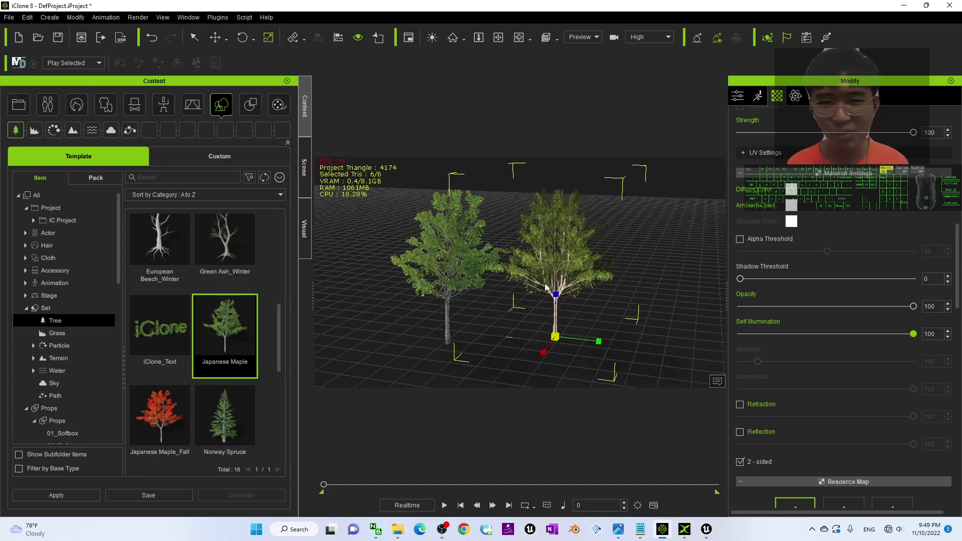
key(w)
drag(567, 340, 585, 360)
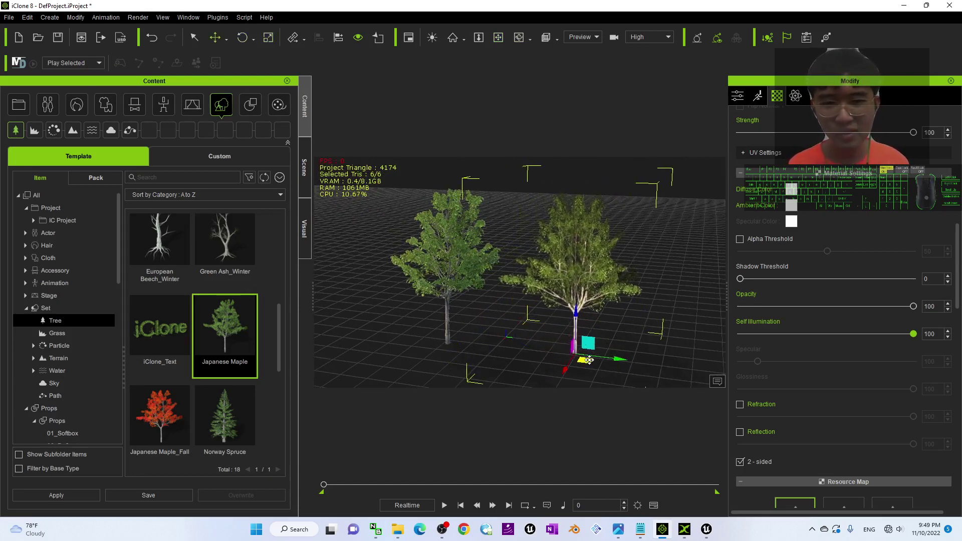
- Compare the Tree_Sample prop with the Japanese Maple from the front, from above and up close
scroll(551, 306, up, 1)
alt+drag(515, 265, 507, 257)
right_drag(507, 257, 457, 236)
drag(457, 237, 478, 266)
scroll(630, 254, up, 2)
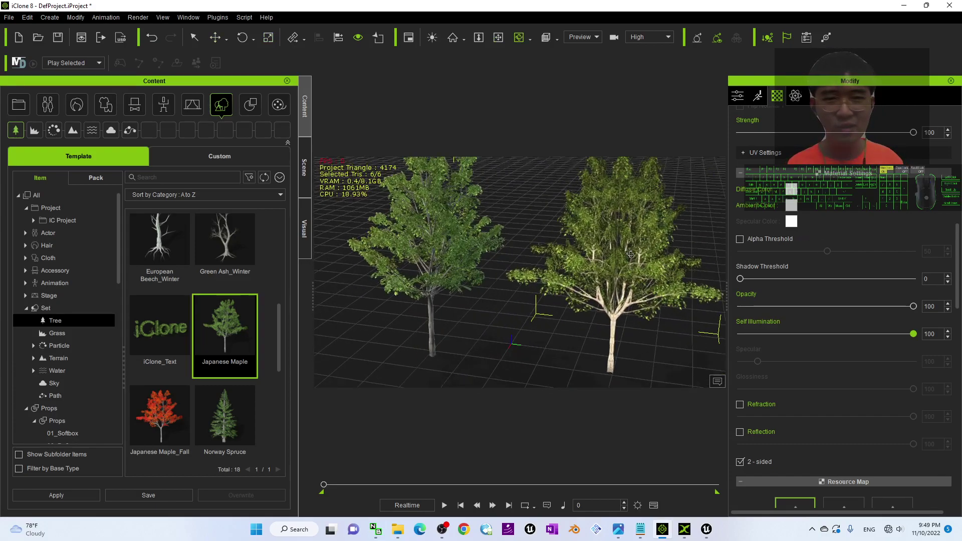
mouse_move(559, 245)
right_down()
mouse_move(552, 302)
mouse_move(570, 253)
right_up()
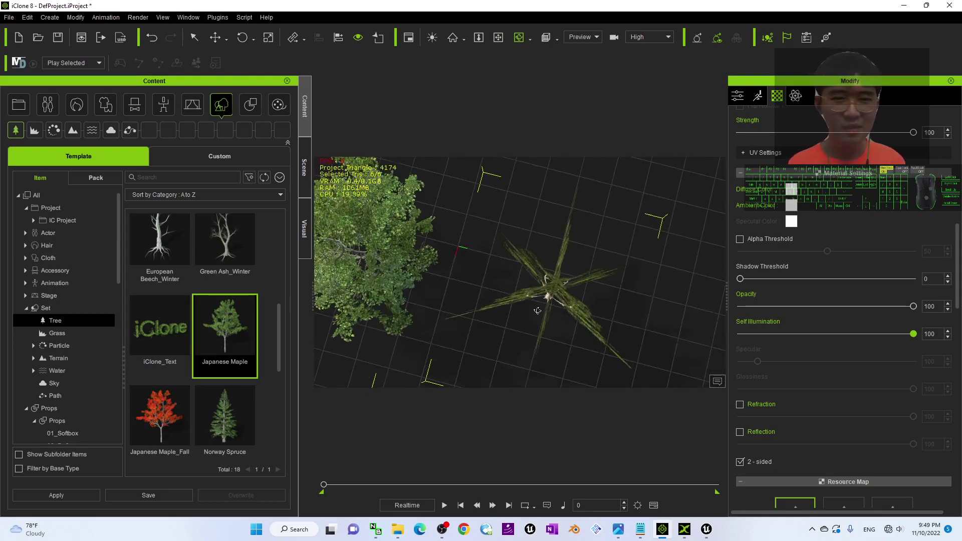
right_drag(410, 343, 448, 304)
drag(448, 304, 537, 268)
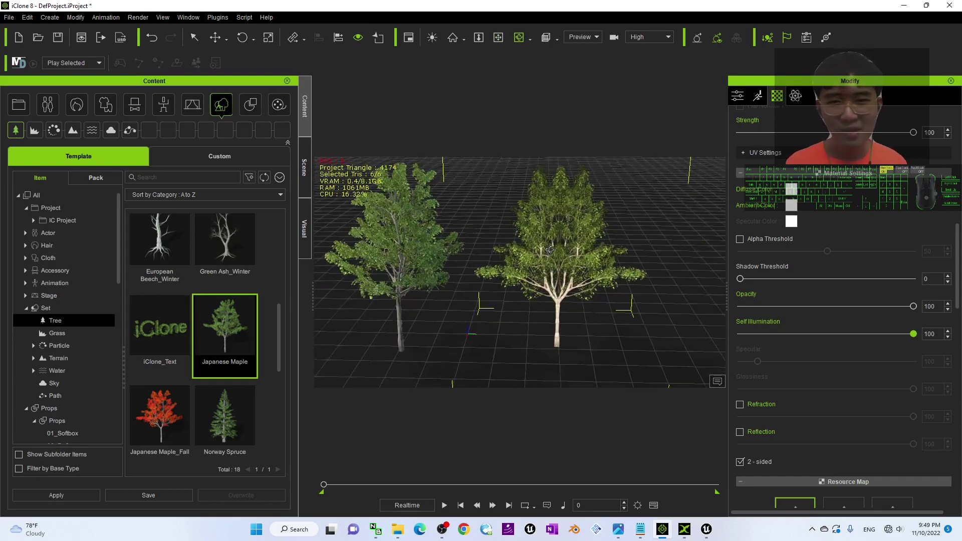
scroll(537, 268, down, 2)
drag(400, 4, 483, 1)
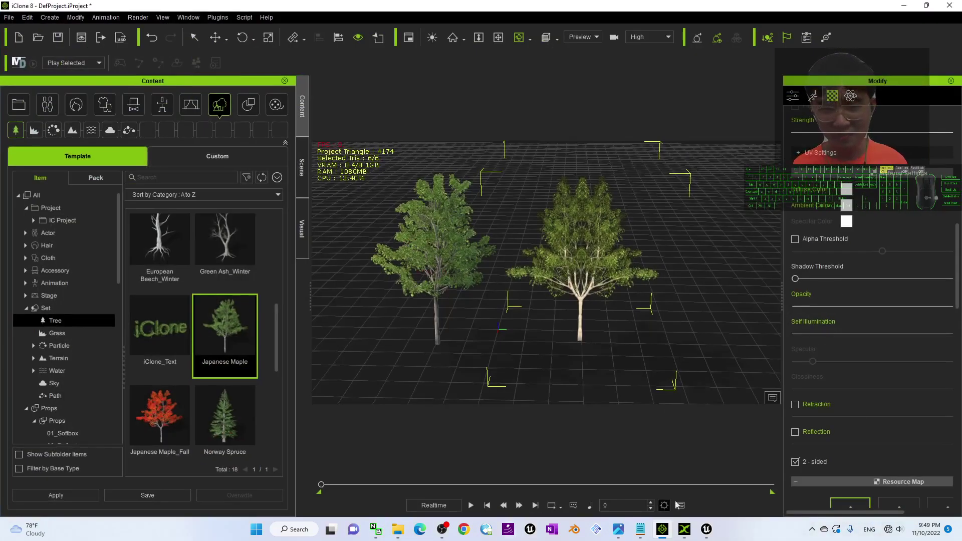
click(685, 529)
scroll(580, 290, down, 3)
key(c)
drag(580, 290, 516, 298)
right_drag(516, 298, 817, 65)
click(901, 5)
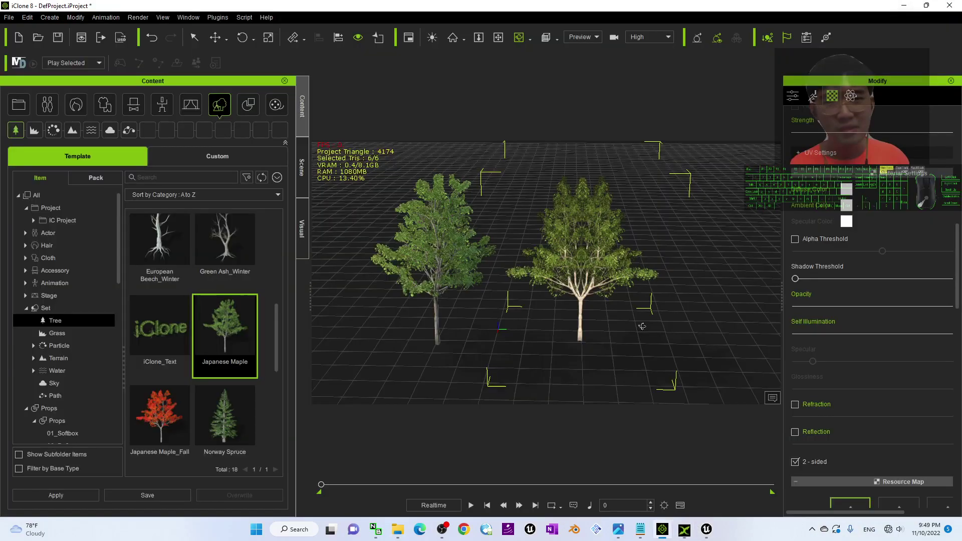
- Delete the Japanese Maple, and try zeroing out Tree_Sample's transform before undoing that reset
click(402, 225)
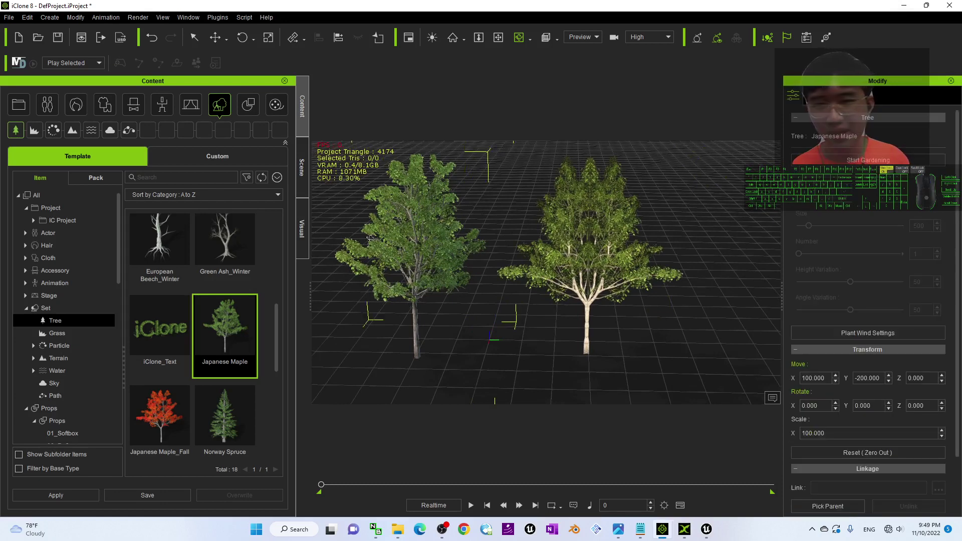
key(Delete)
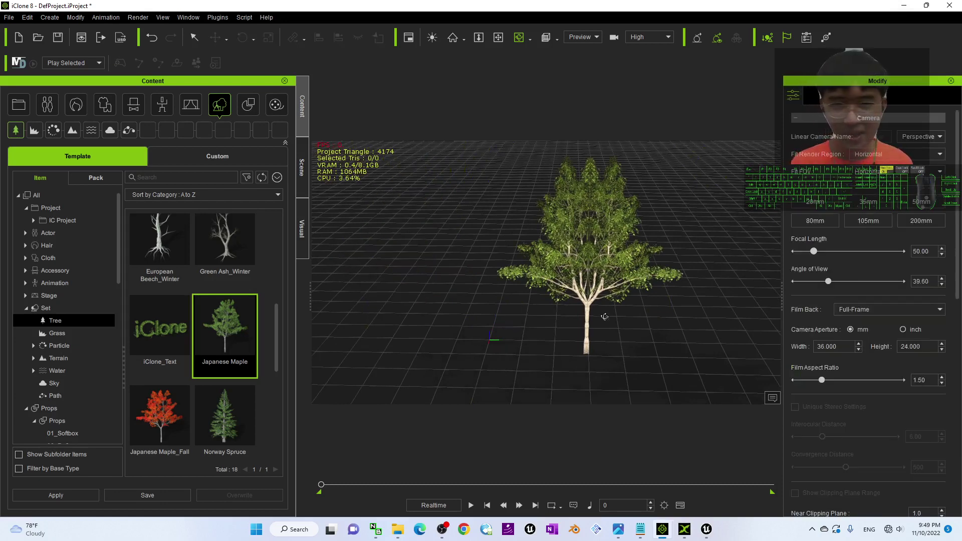
click(587, 338)
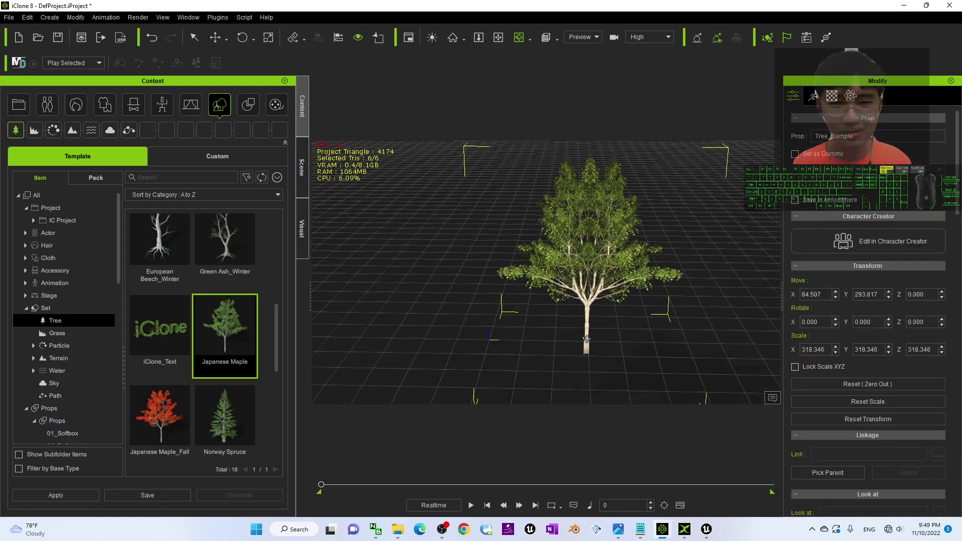
click(882, 384)
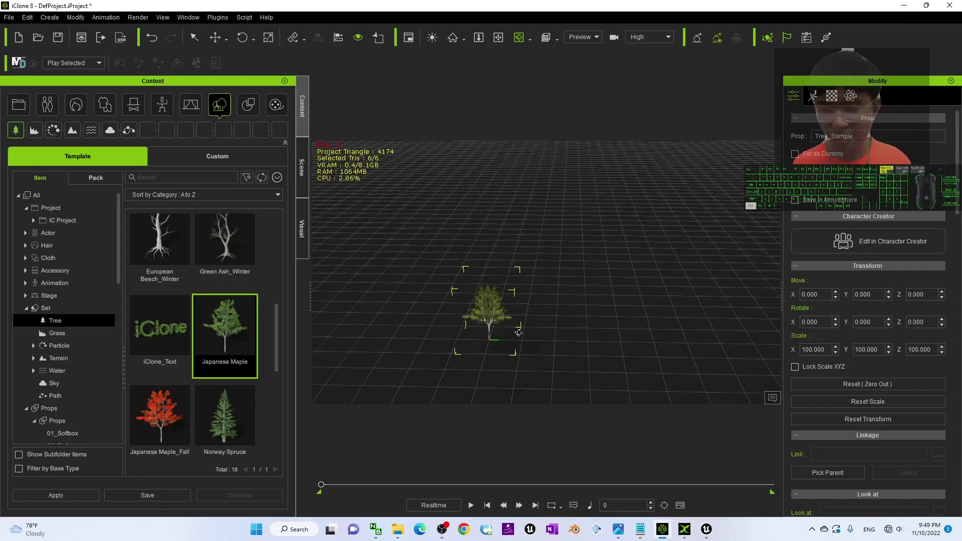
key(ctrl+z)
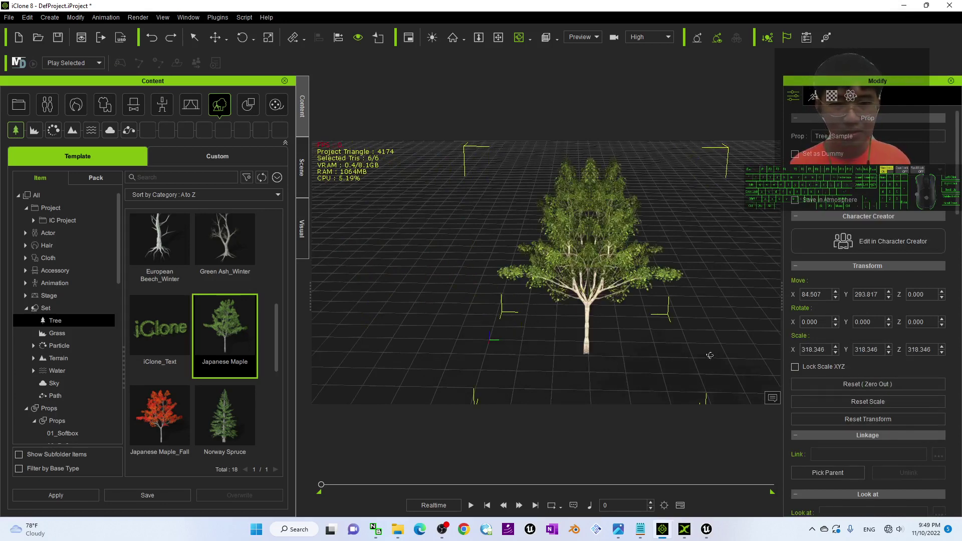
- Move the enlarged Tree_Sample prop close to the scene origin, to about X 20, Y 7
key(w)
drag(602, 359, 505, 349)
scroll(470, 361, up, 3)
key(x)
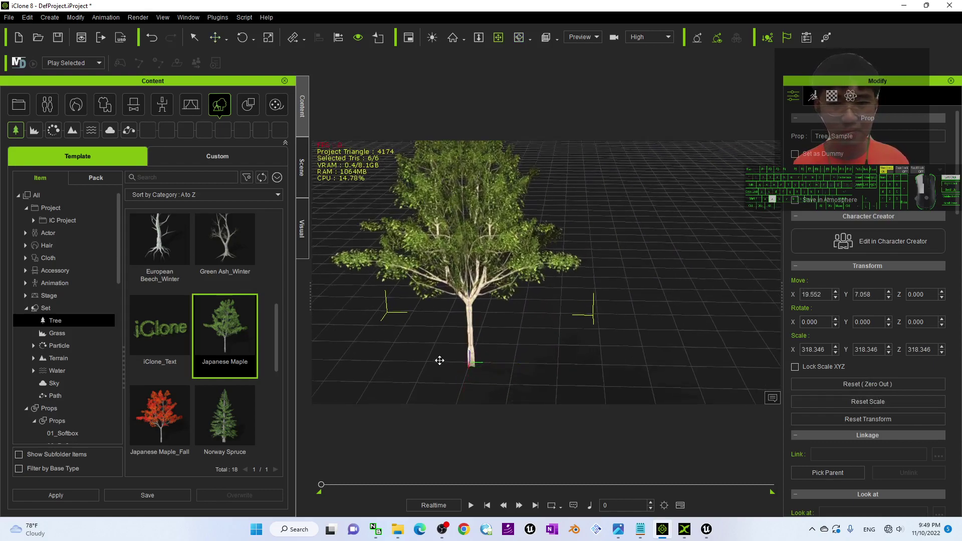
drag(440, 360, 453, 328)
key(c)
mouse_move(452, 329)
mouse_down()
mouse_move(452, 303)
mouse_move(421, 294)
mouse_move(451, 331)
mouse_up()
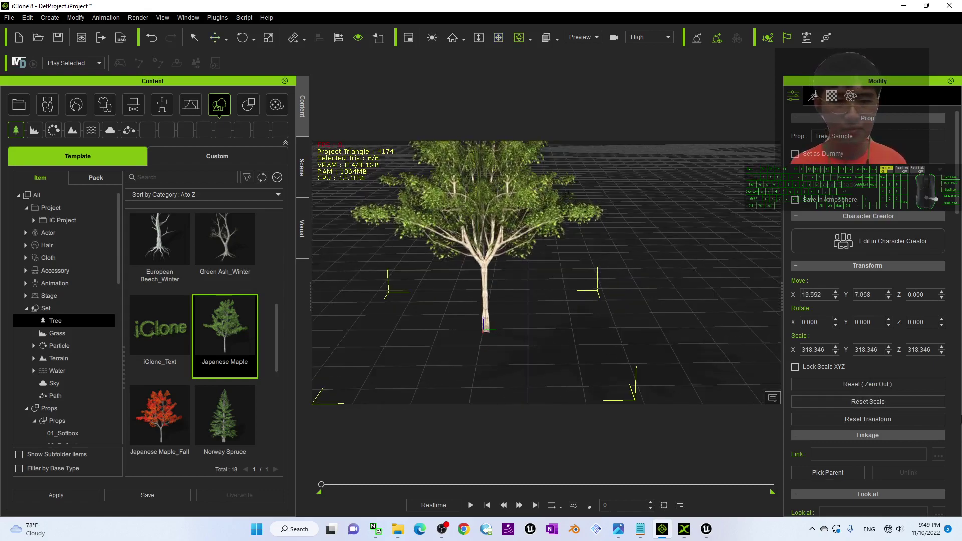
- Reset Tree_Sample's transform at its enlarged size, giving scale 100, and zero out its position to 0, 0, 0
click(866, 422)
click(874, 393)
scroll(541, 344, up, 5)
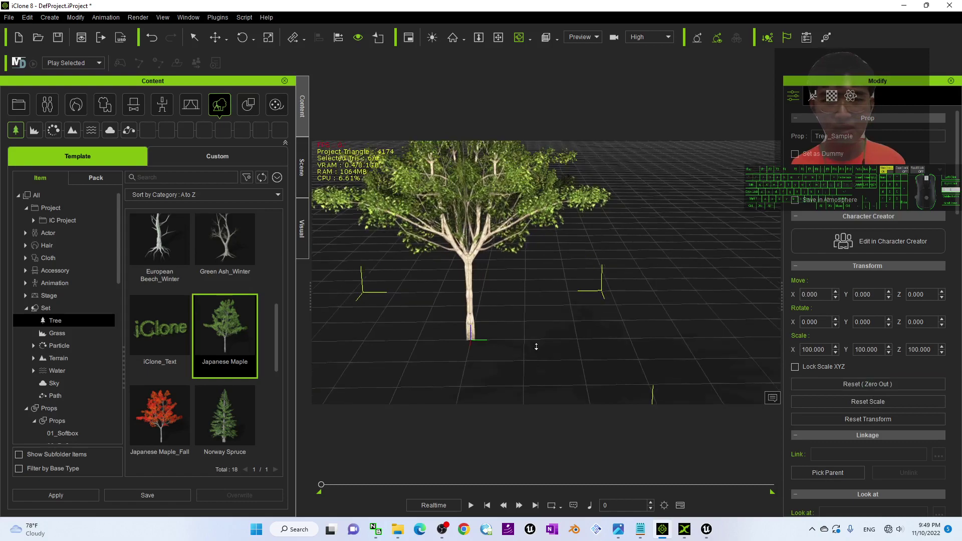
- Reduce the iClone window so the desktop shows, and open the FBX export options for the Tree_Sample prop
scroll(611, 345, down, 5)
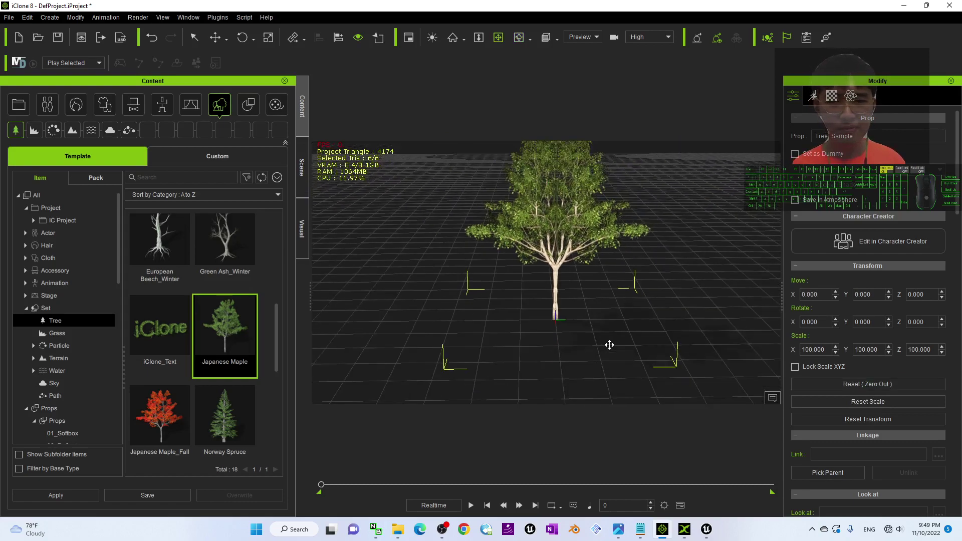
scroll(609, 337, up, 2)
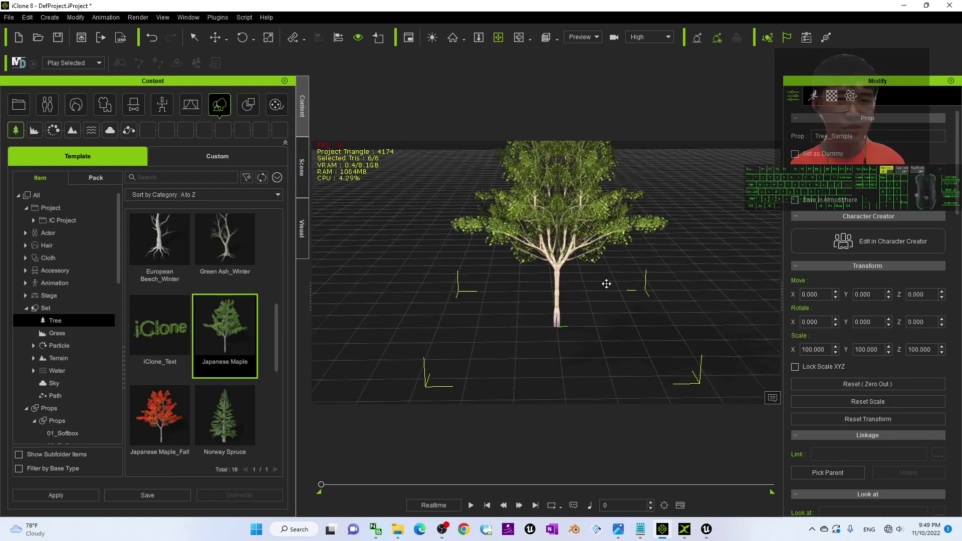
drag(618, 278, 575, 245)
key(x)
drag(504, 5, 577, 34)
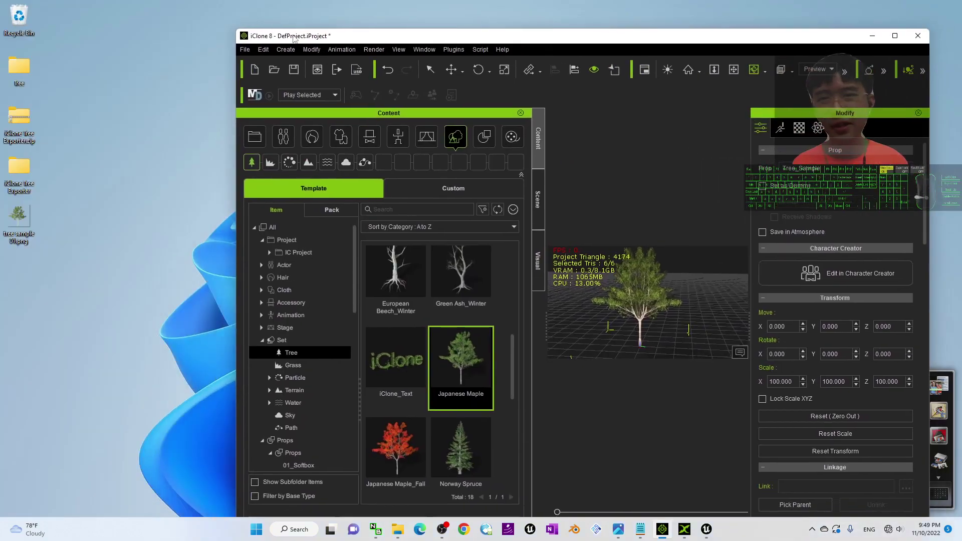
click(246, 49)
mouse_move(320, 131)
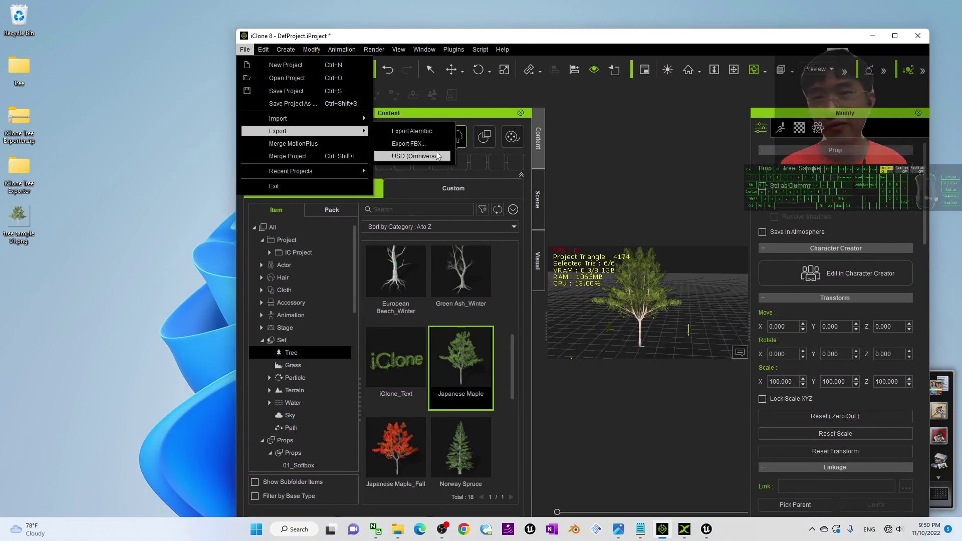
click(428, 146)
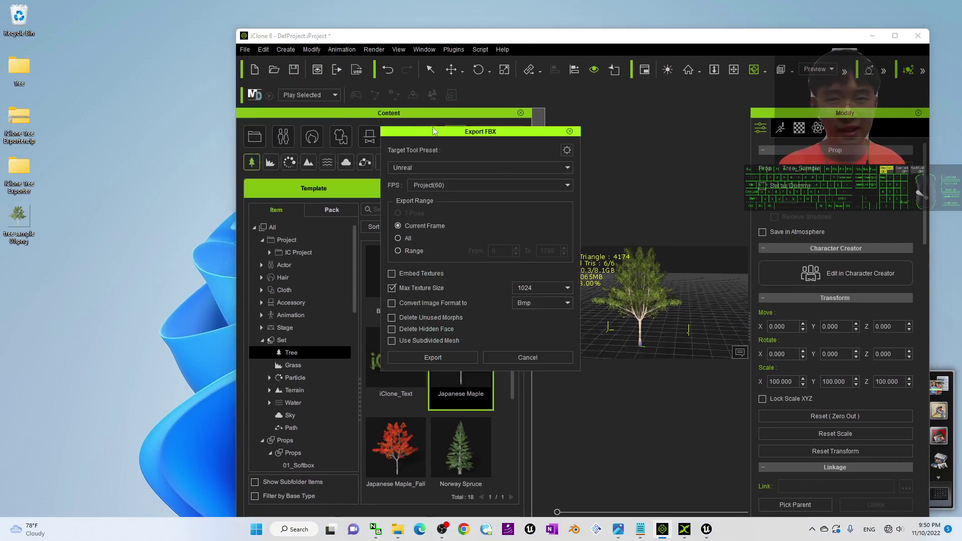
- Try Blender as the FBX target tool preset, and view the cover.jpg image
click(417, 165)
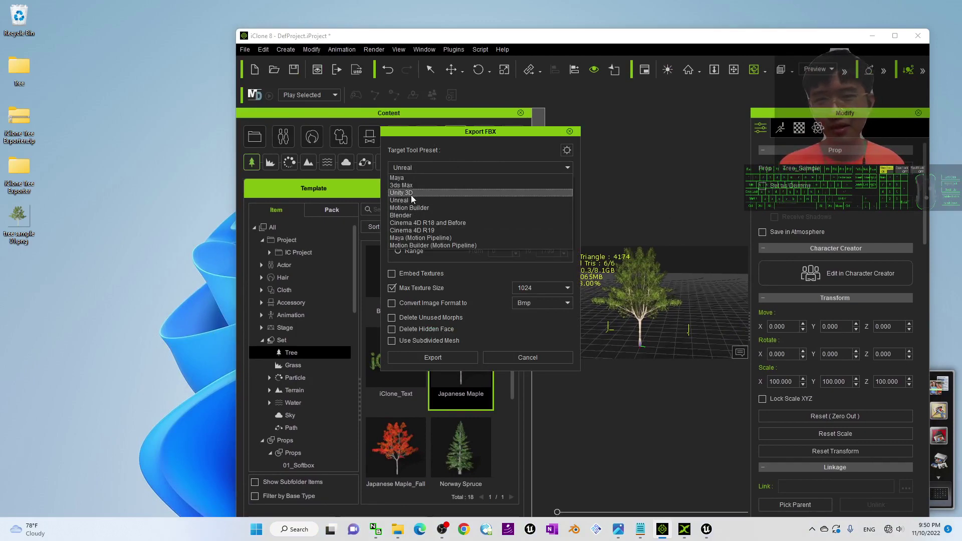
click(413, 215)
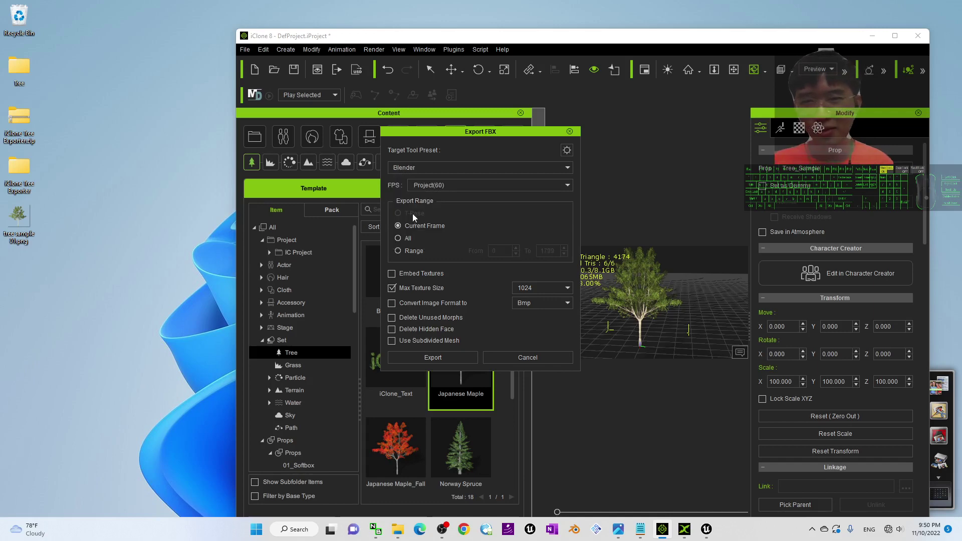
click(621, 526)
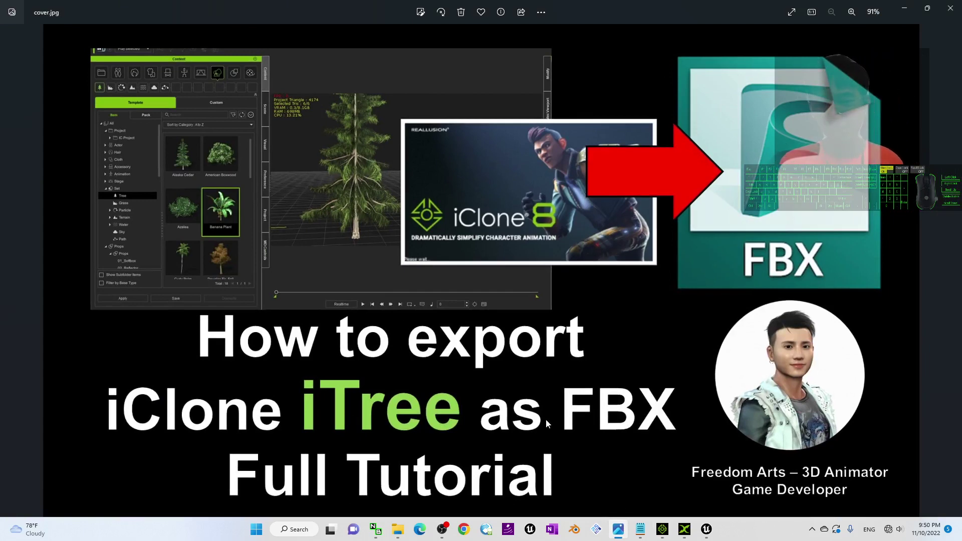
click(904, 8)
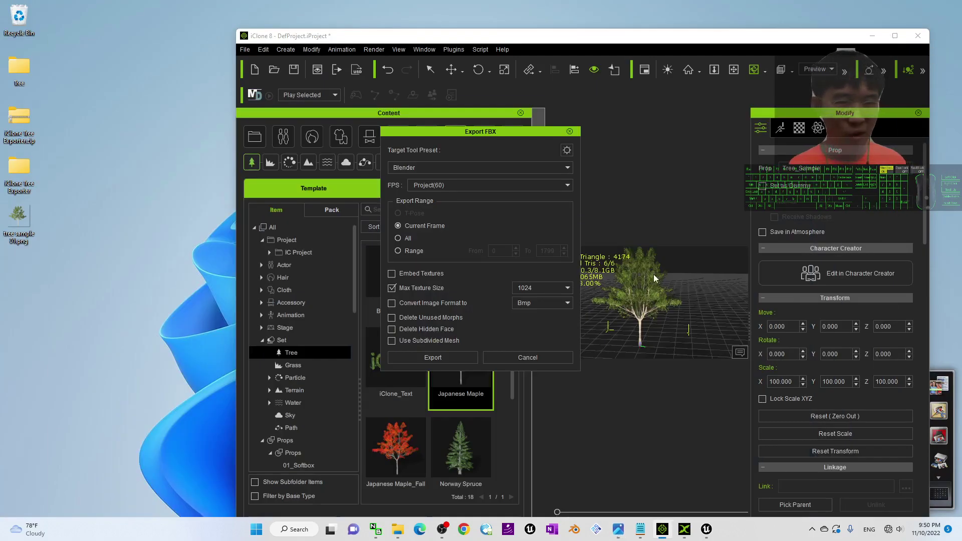
- Set the FBX target tool preset to Unreal and enable Embed Textures
click(449, 166)
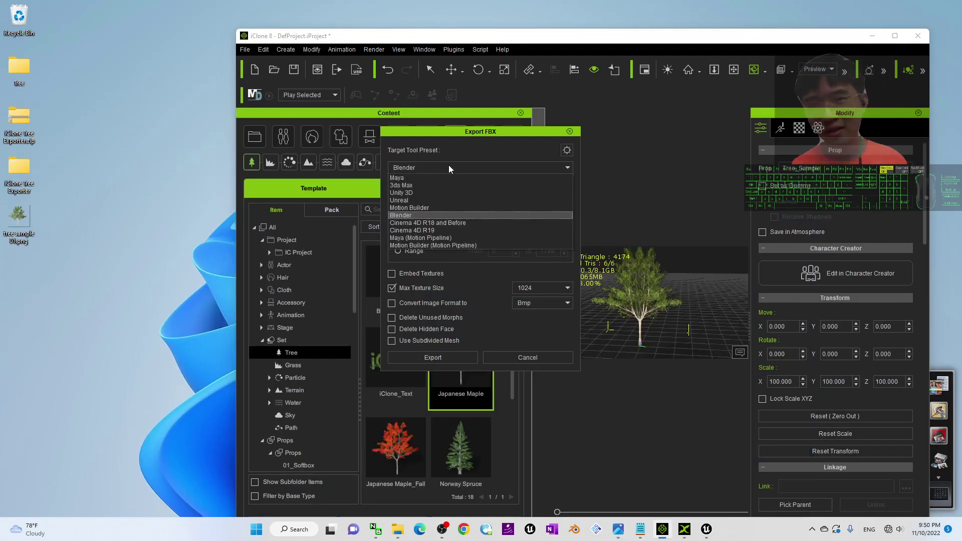
click(407, 200)
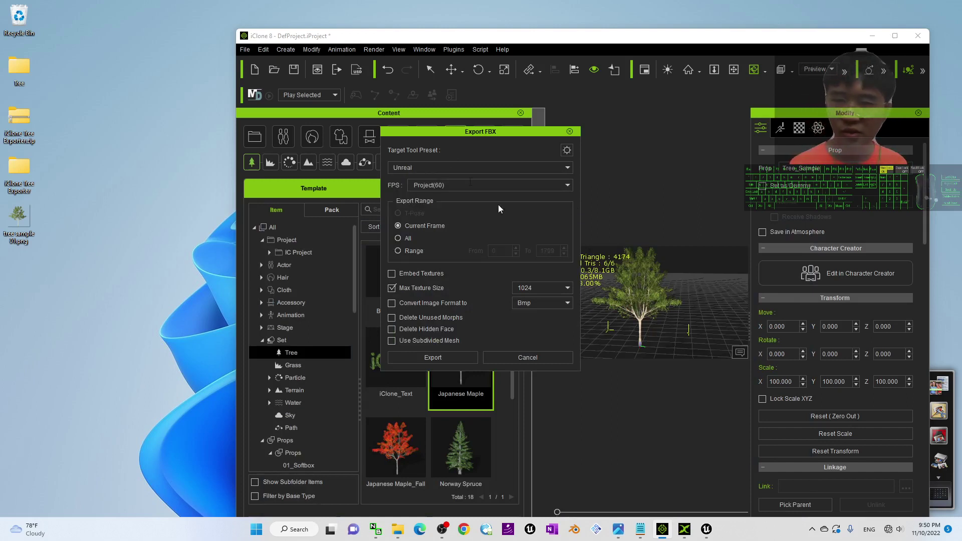
click(392, 273)
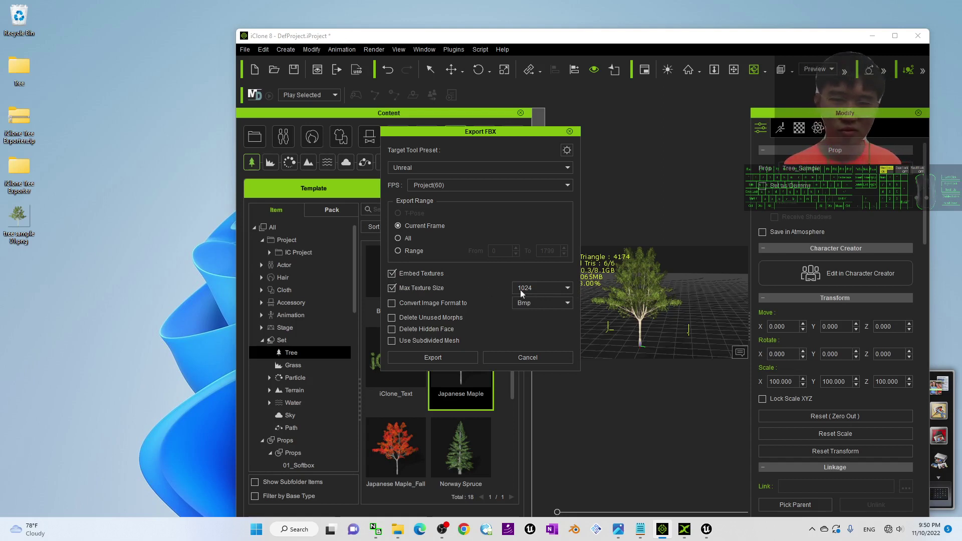
- Export the prop to the Desktop as an FBX file named "tree sample 01"
click(439, 357)
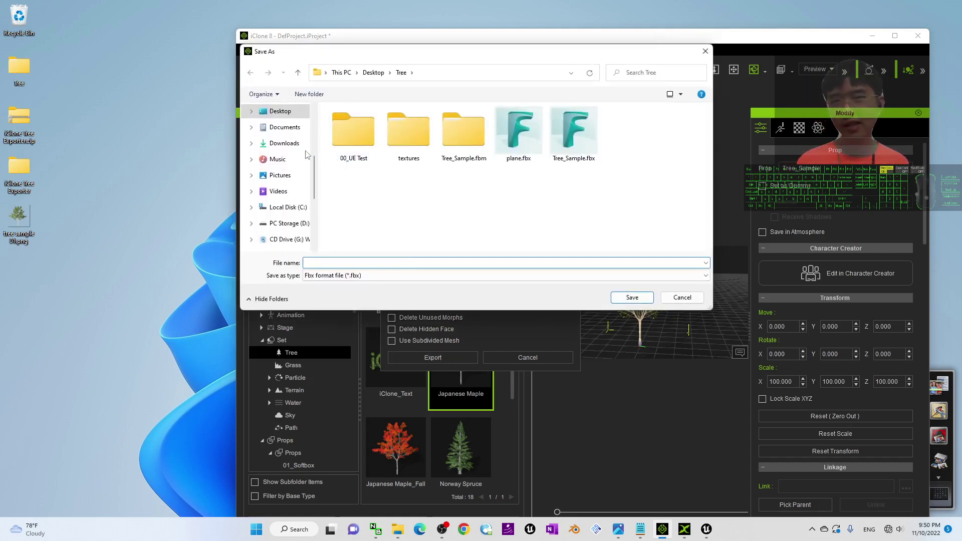
click(276, 112)
click(334, 263)
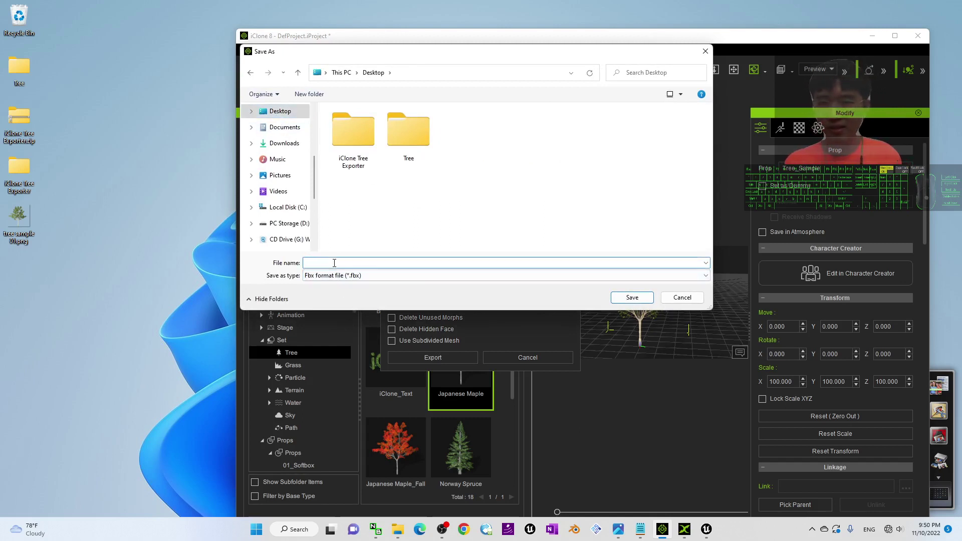
text(tree sample 01)
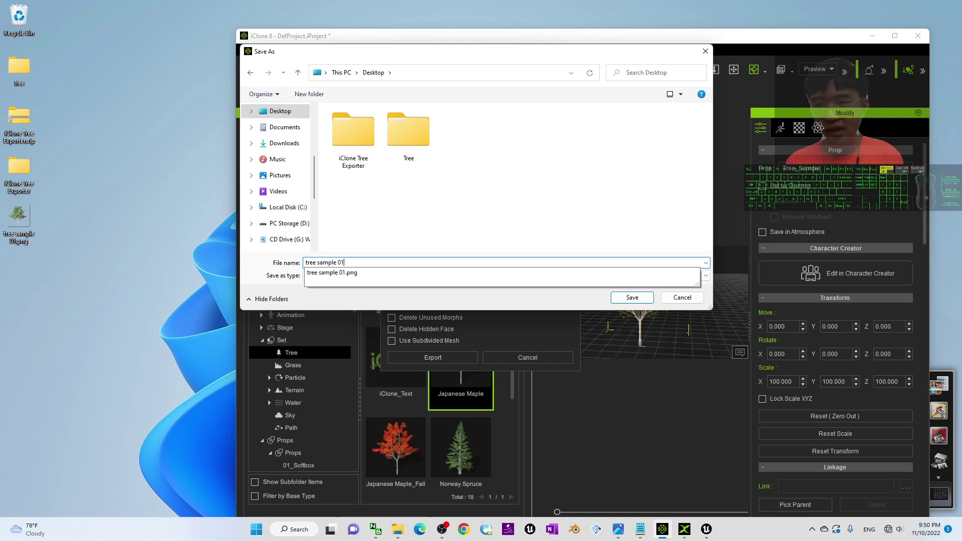
key(Return)
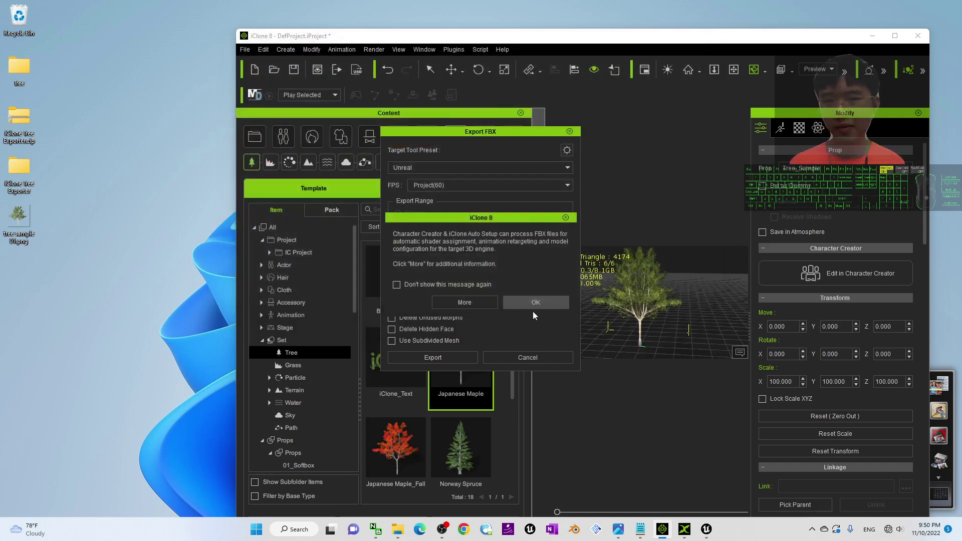
click(534, 302)
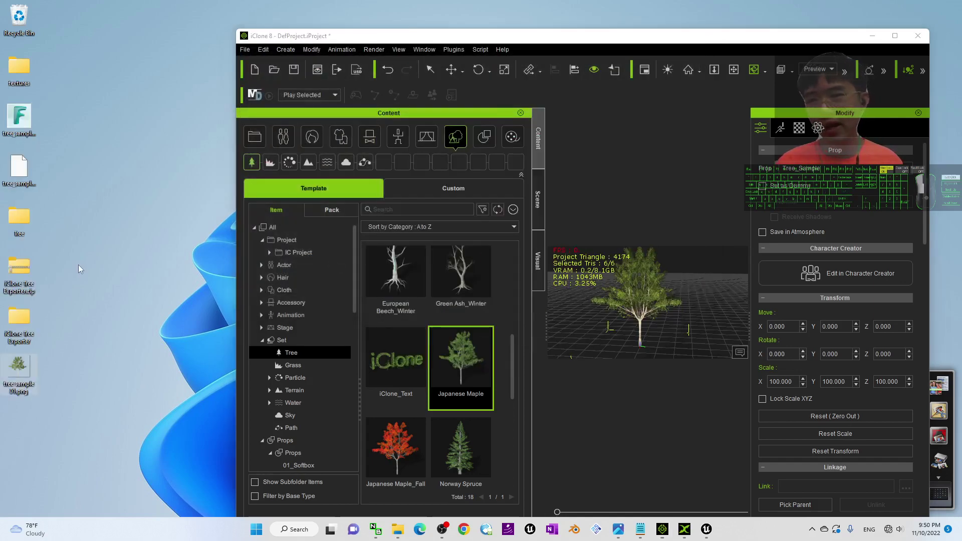
- Inspect the exported tree FBX in Autodesk FBX Review from several angles and distances, and close the viewer
click(18, 126)
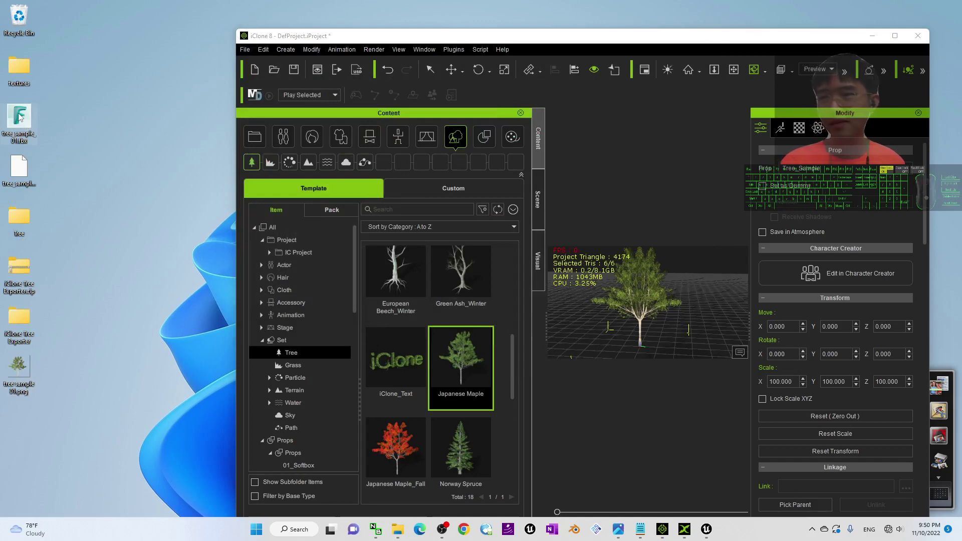
double_click(19, 117)
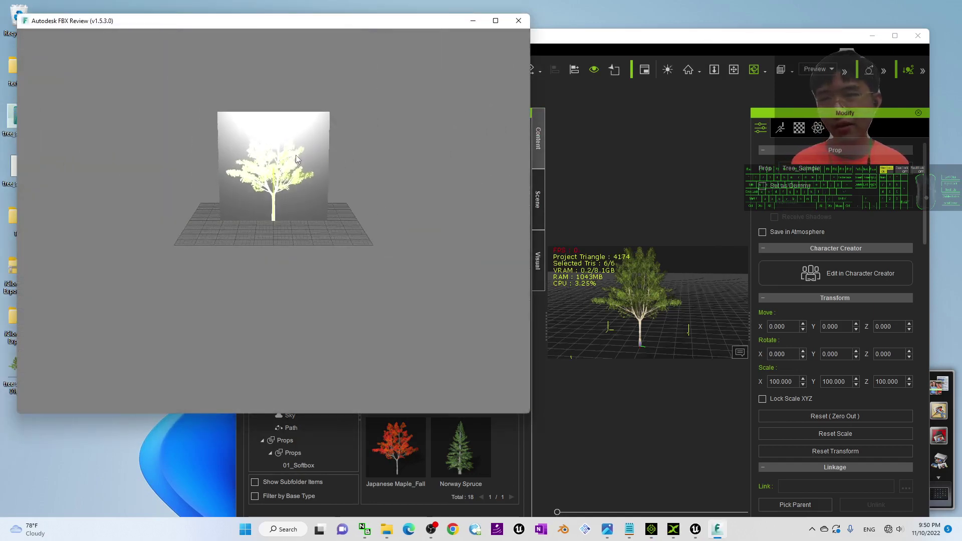
drag(295, 155, 176, 125)
alt+drag(275, 229, 220, 131)
scroll(245, 158, up, 5)
scroll(244, 146, down, 3)
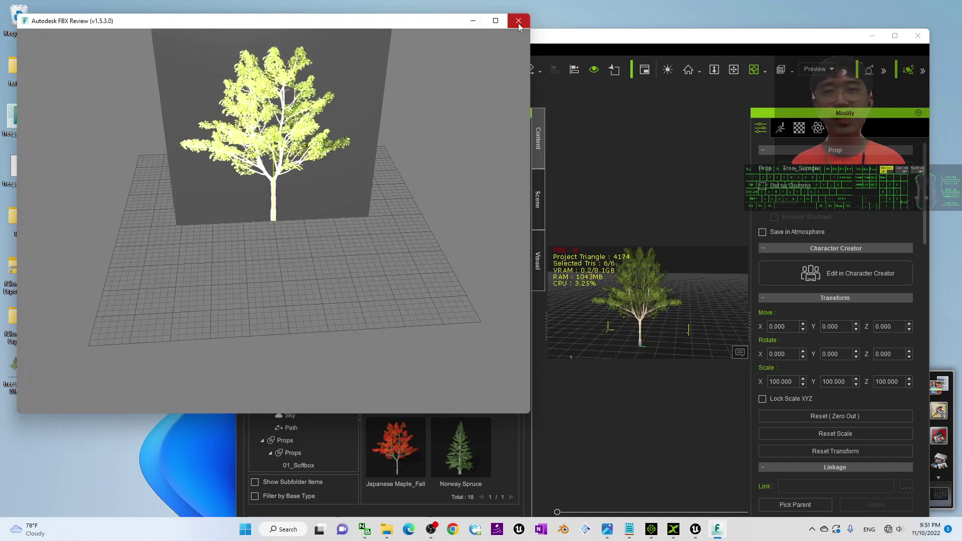
click(519, 22)
- Switch to the Unreal Engine project, create a folder named tree02 in Content, and open it
click(871, 36)
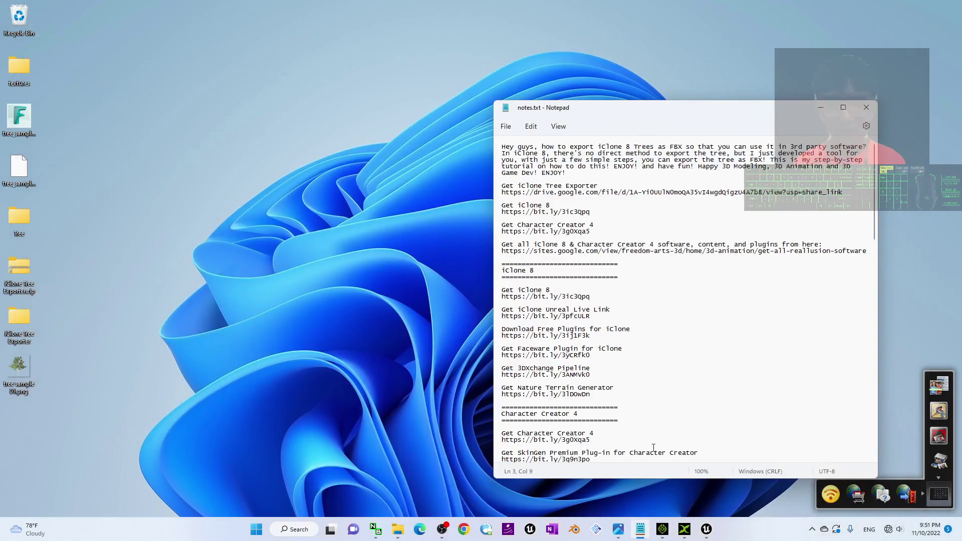
click(706, 529)
scroll(526, 225, down, 3)
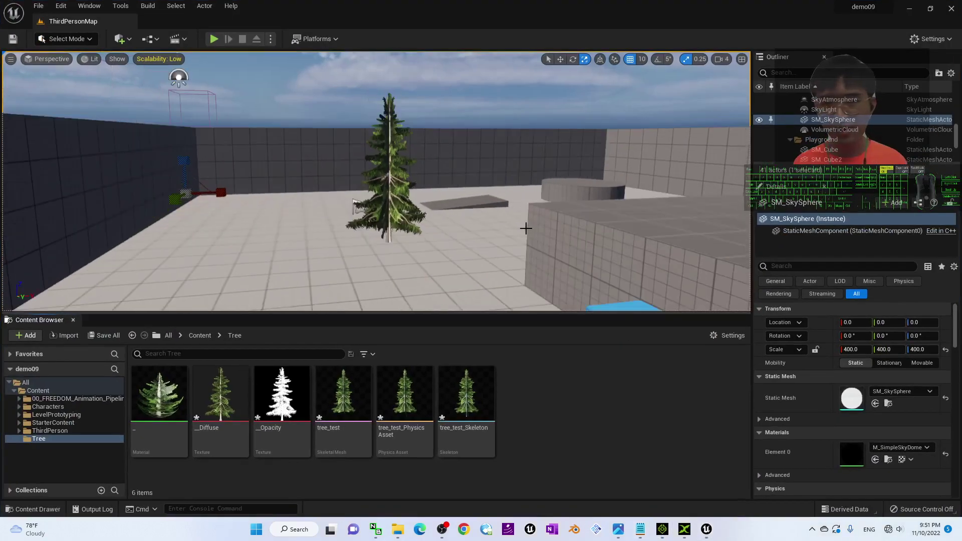
scroll(472, 236, up, 3)
click(199, 335)
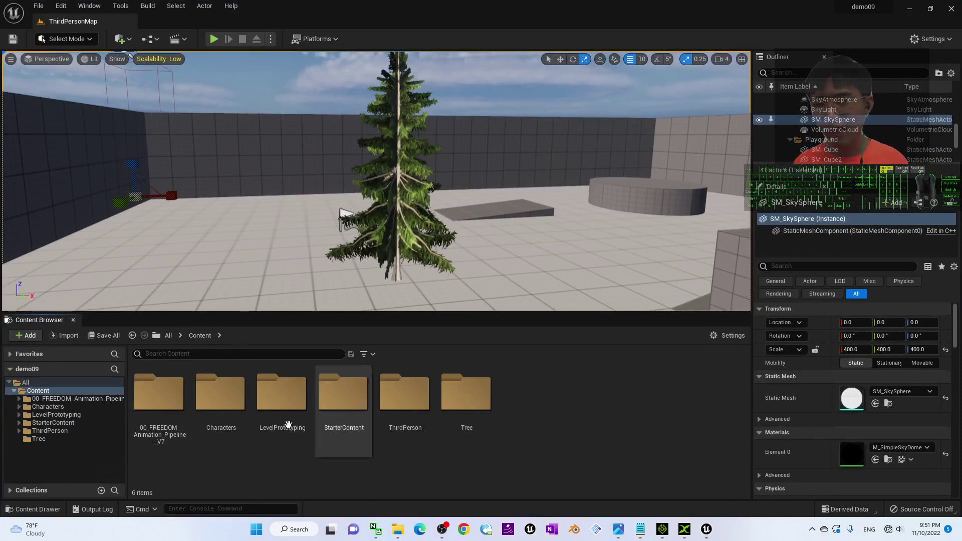
right_click(576, 481)
click(599, 189)
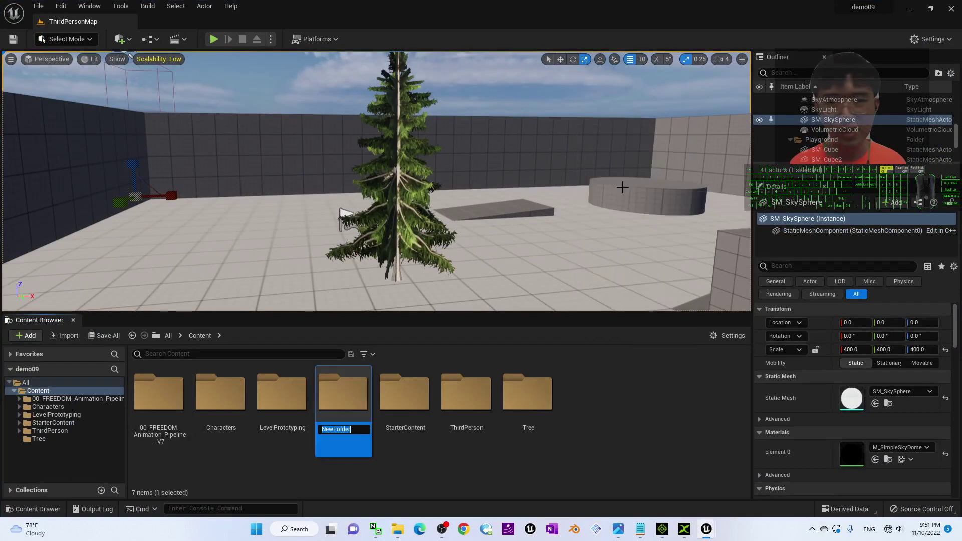
text(tree)
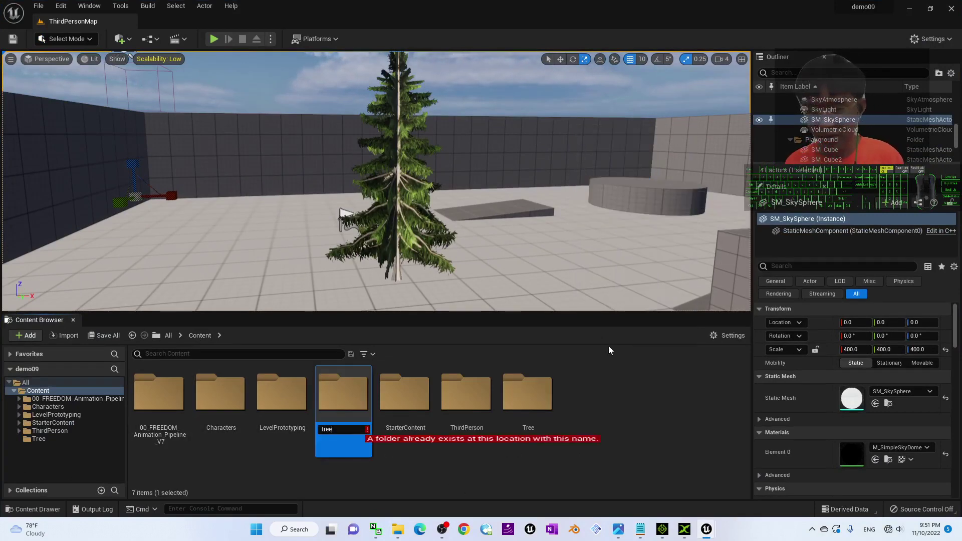
text(02)
key(Return)
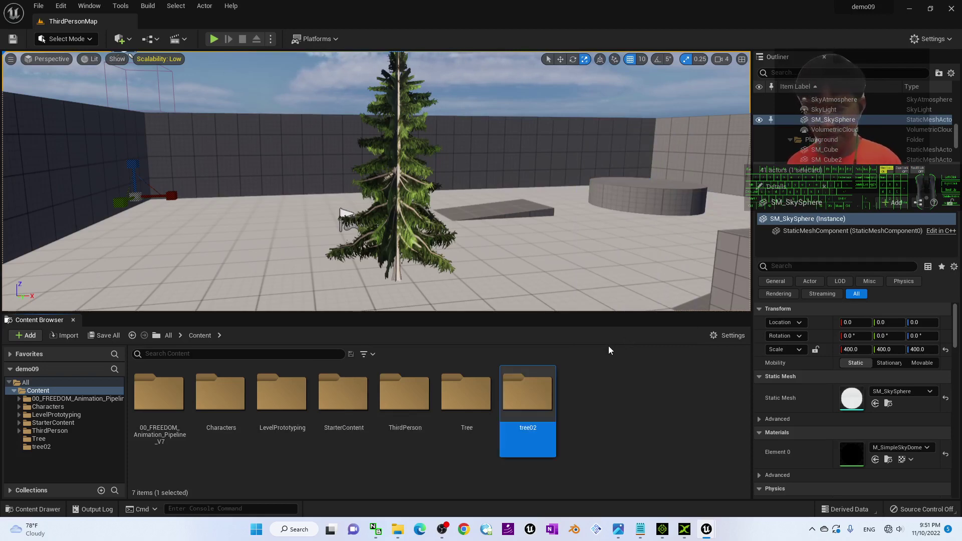
double_click(531, 407)
- Import the tree sample FBX from the desktop into the tree02 folder as a skeletal mesh with the default options
drag(529, 6, 486, 41)
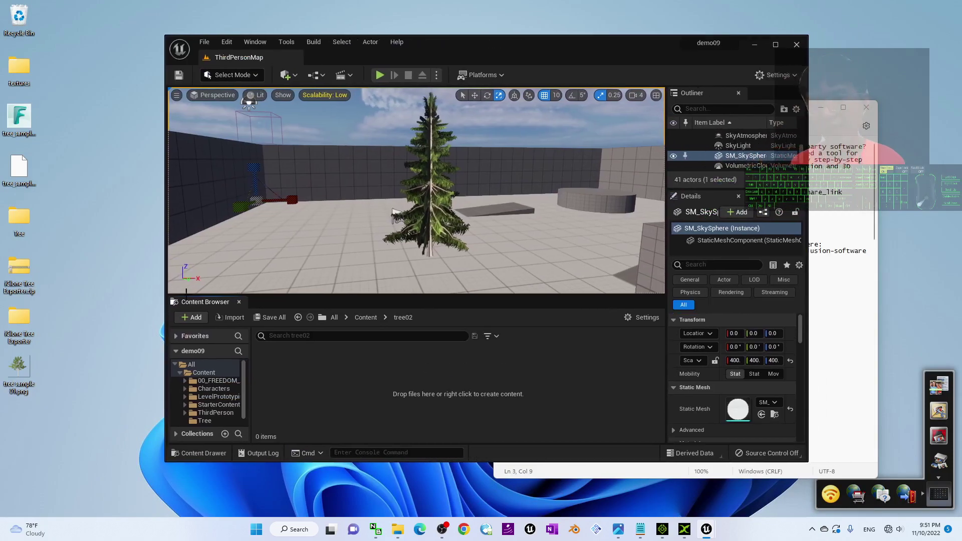
click(20, 118)
drag(366, 428, 334, 375)
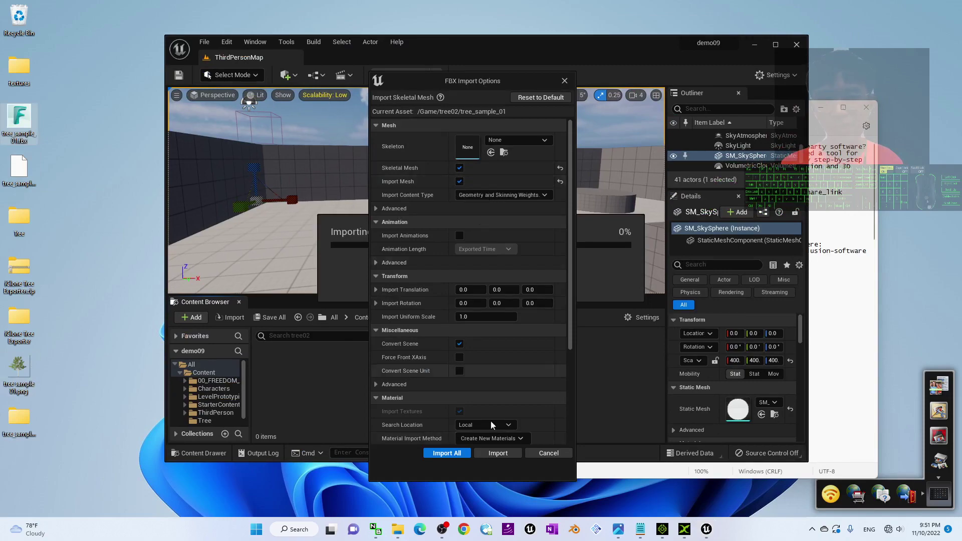
click(447, 452)
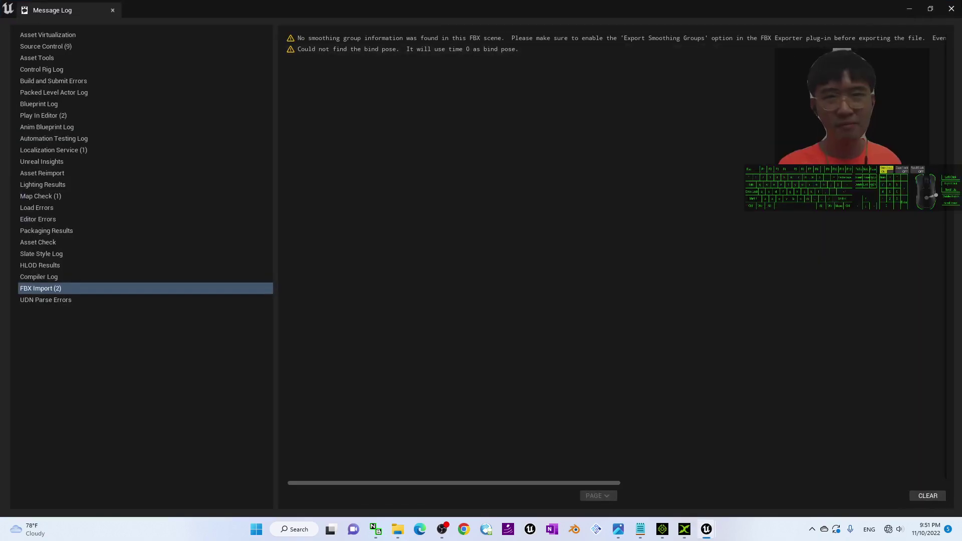
click(951, 8)
click(772, 45)
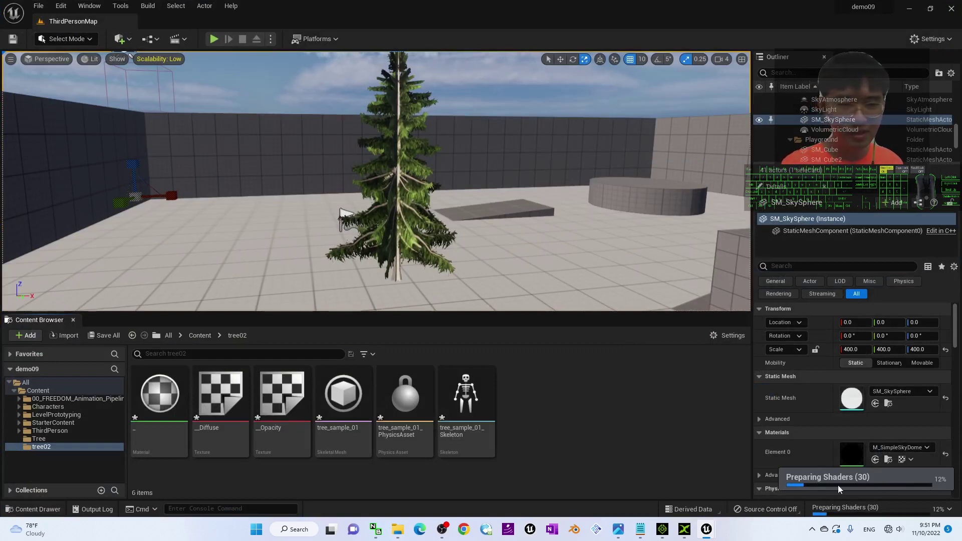
- Open the imported tree_sample_01 skeletal mesh, inspect it from several angles, and open its material for editing
scroll(488, 206, down, 5)
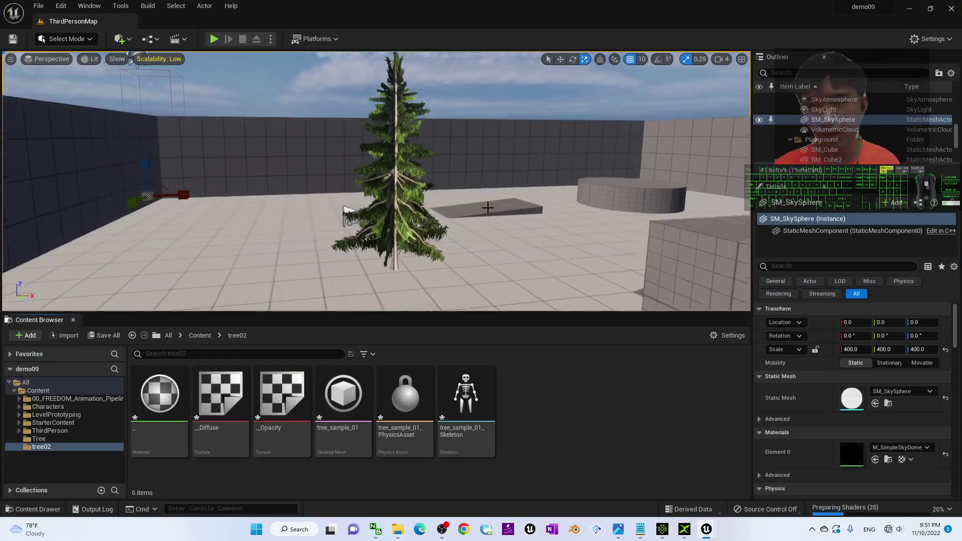
scroll(485, 220, up, 3)
scroll(485, 230, down, 1)
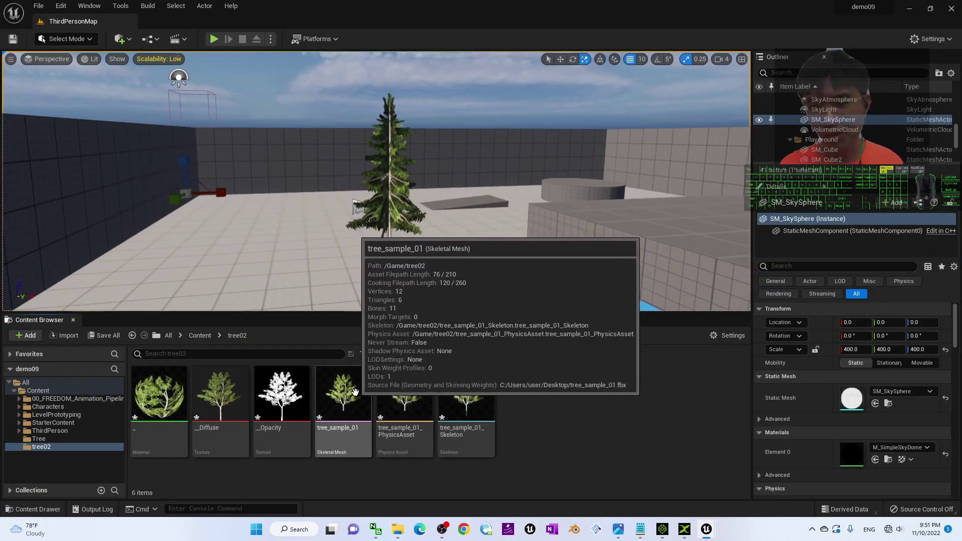
double_click(343, 406)
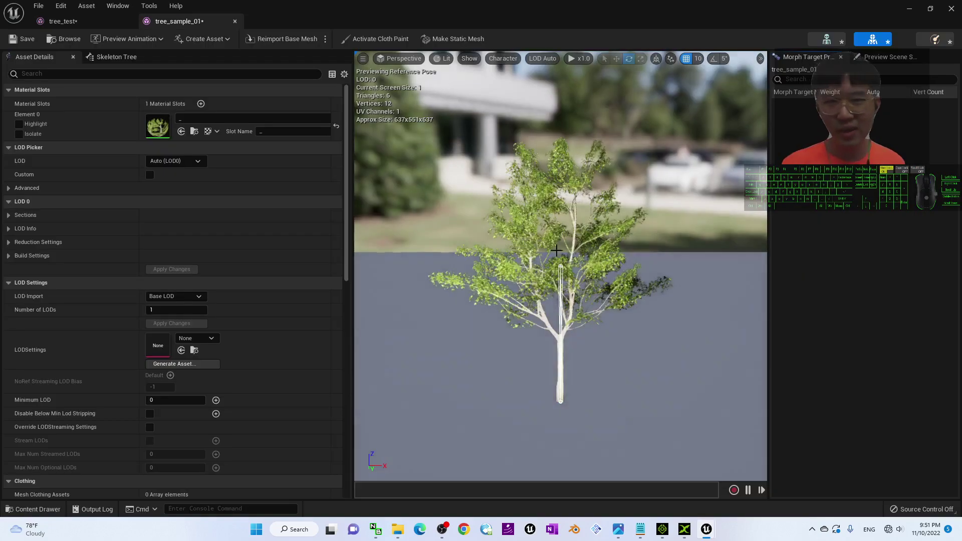
alt+drag(560, 265, 521, 250)
drag(606, 268, 622, 268)
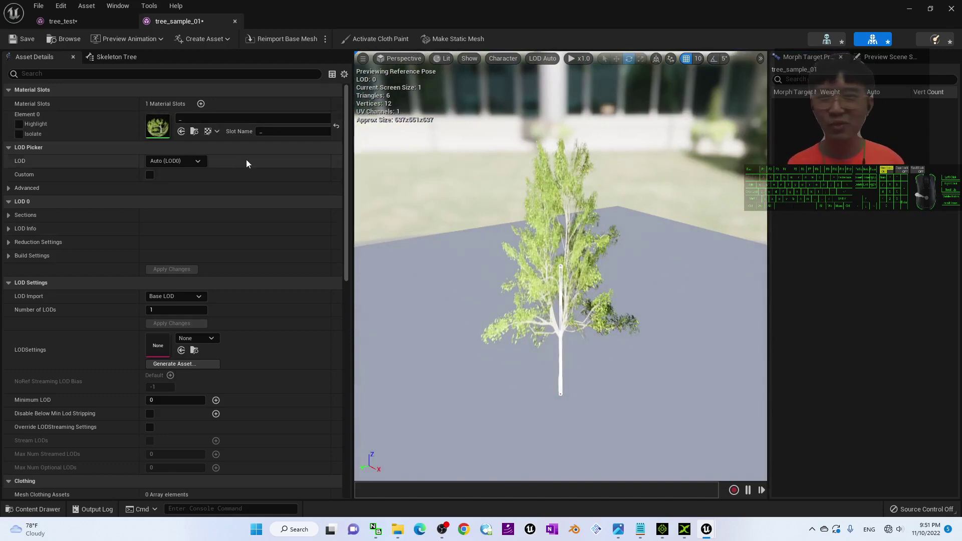
double_click(157, 127)
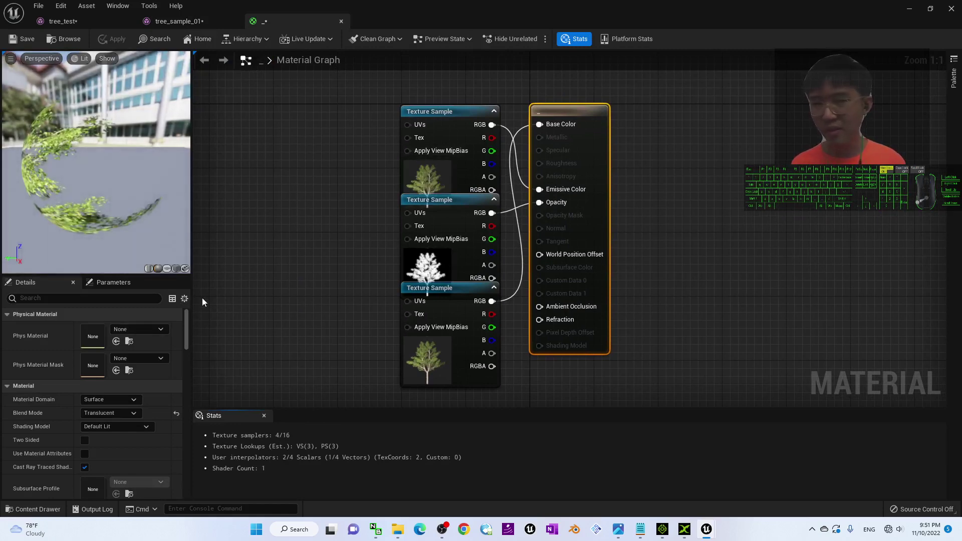
- Spread out the opacity and upper diffuse texture nodes in the material graph and disconnect the diffuse texture from Emissive Color
drag(468, 199, 318, 183)
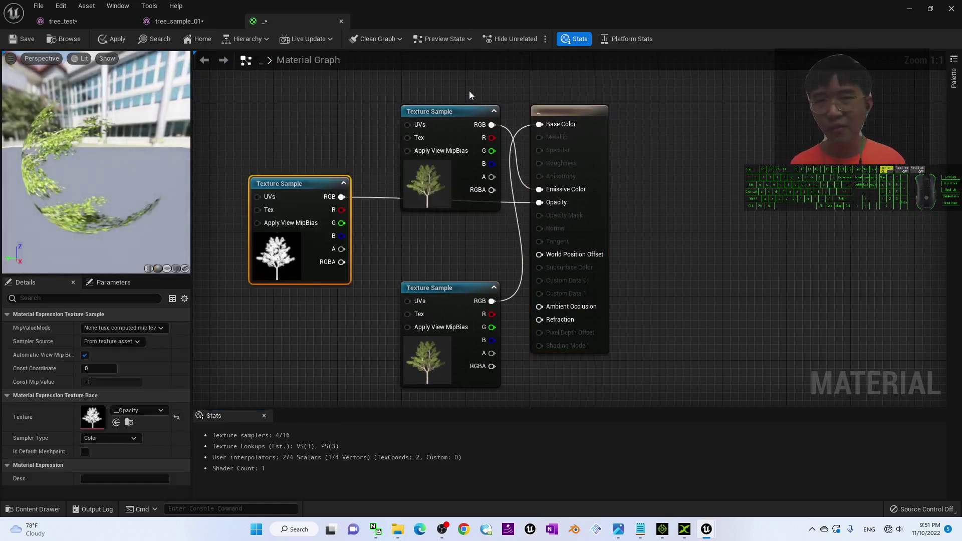
drag(460, 107, 416, 88)
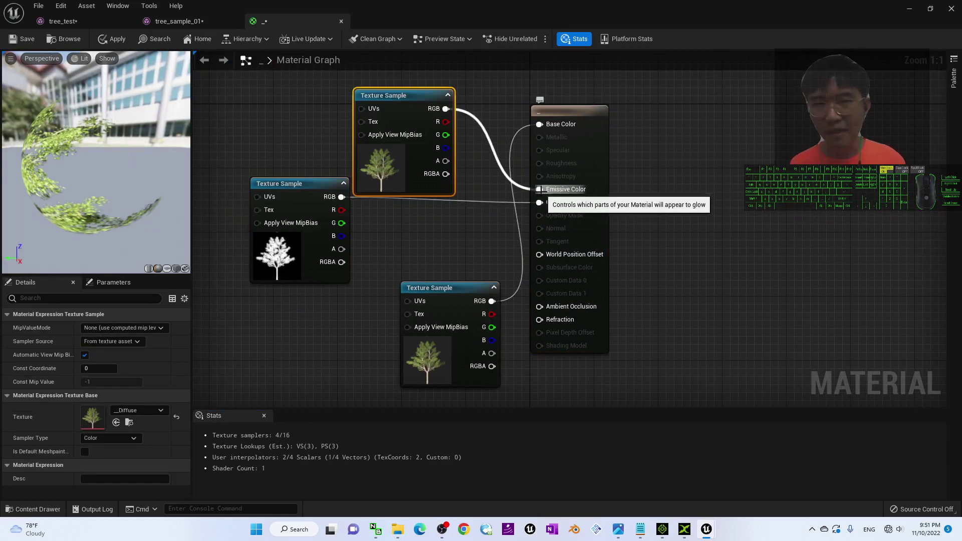
ctrl+drag(539, 189, 485, 125)
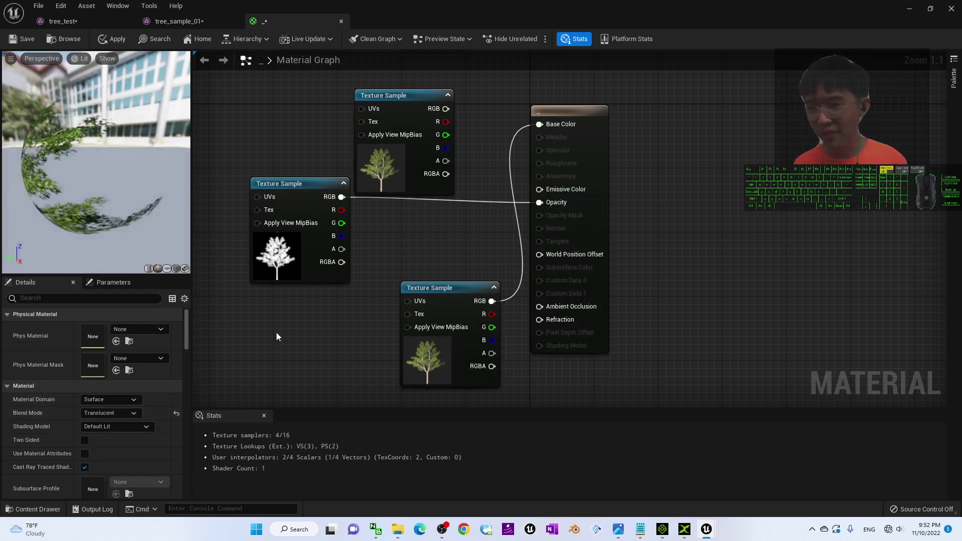
- Set the material's blend mode to Masked and move the opacity texture's RGB connection from Opacity to Opacity Mask
click(93, 414)
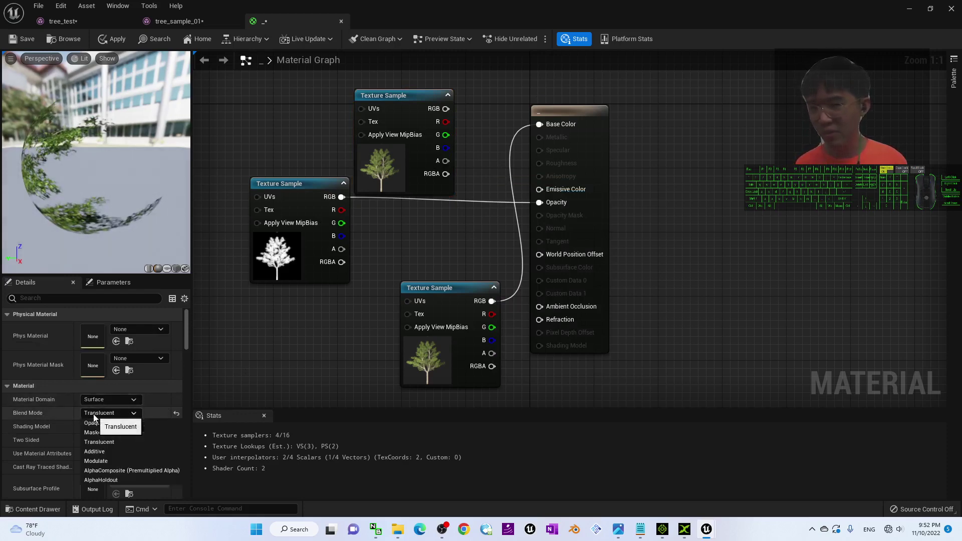
click(100, 439)
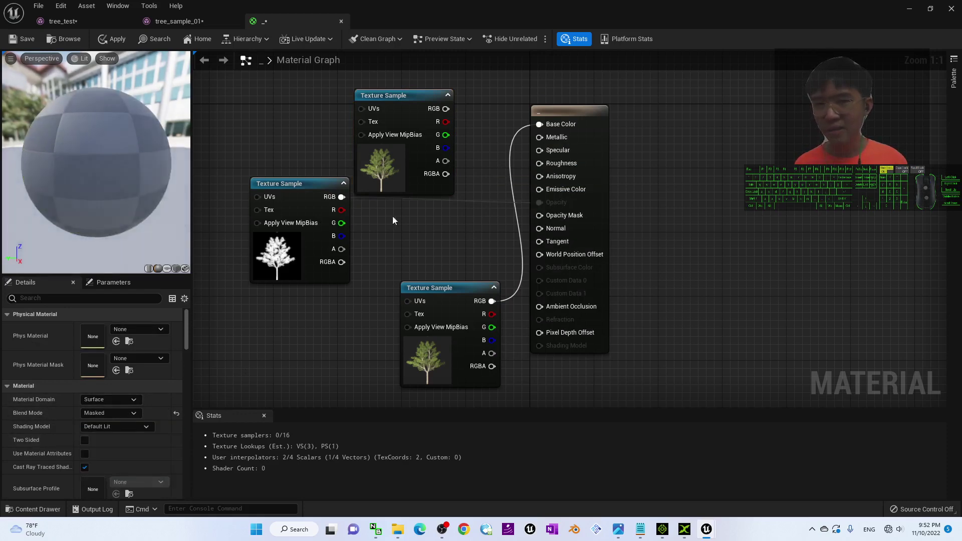
drag(281, 218, 281, 250)
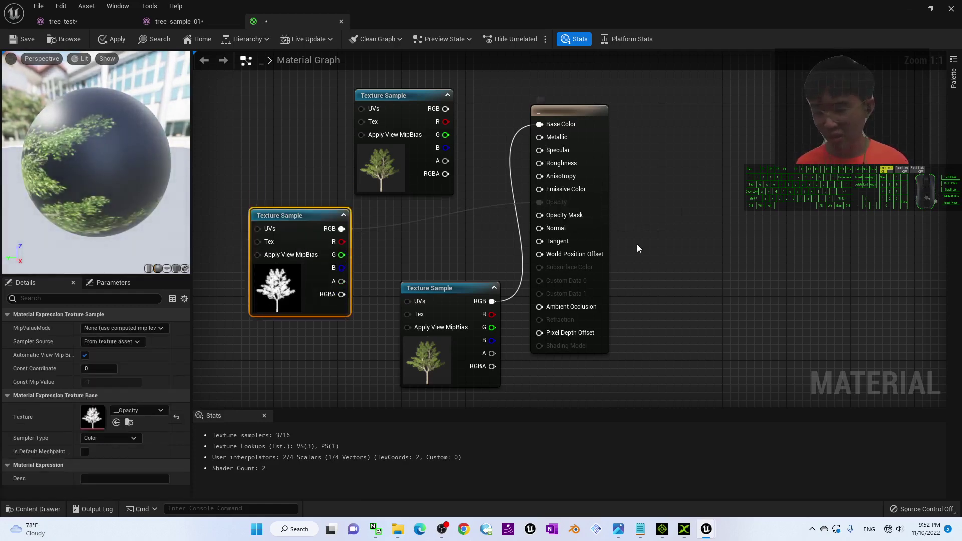
mouse_move(539, 202)
ctrl+mouse_down()
mouse_move(512, 205)
mouse_move(540, 219)
ctrl+mouse_up()
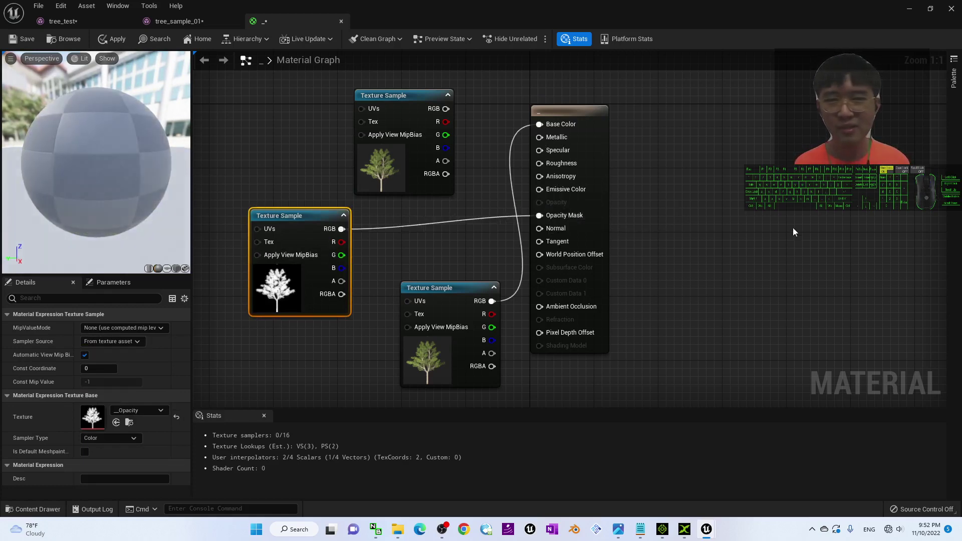
- Make the material two-sided, save it, and return to the level editor
click(227, 318)
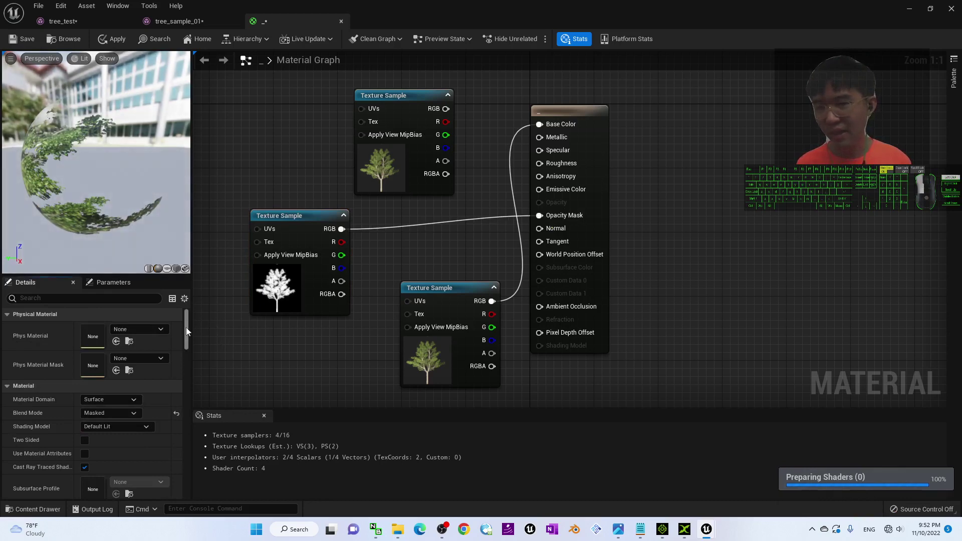
drag(185, 326, 186, 336)
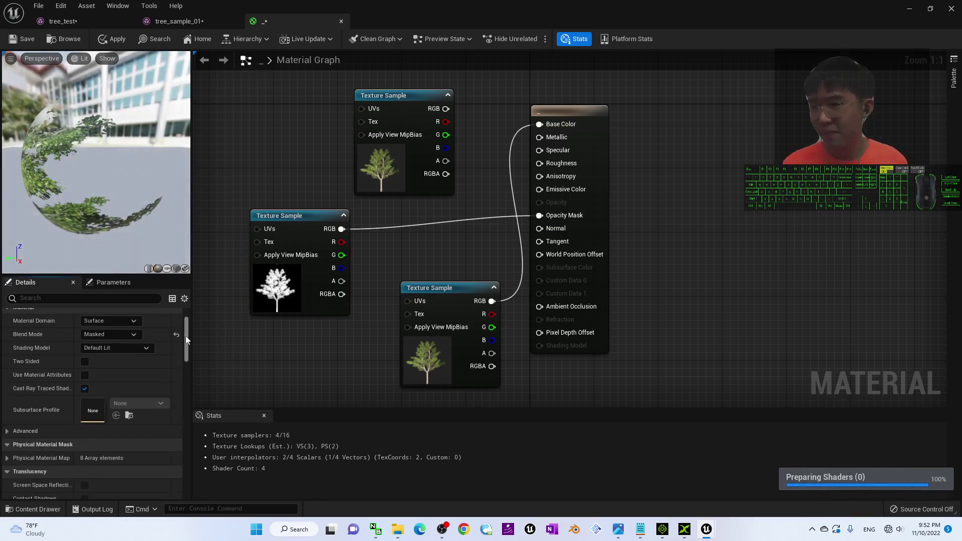
click(84, 361)
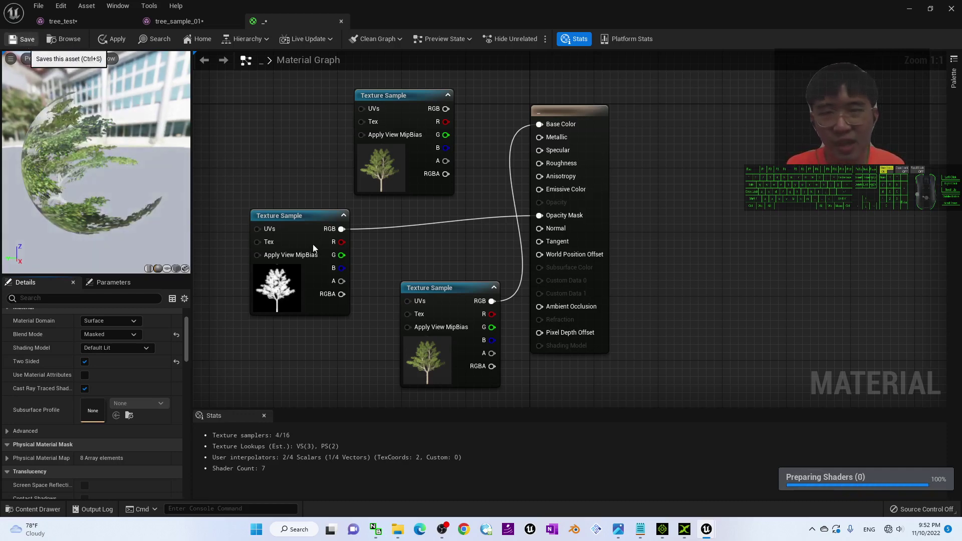
click(10, 40)
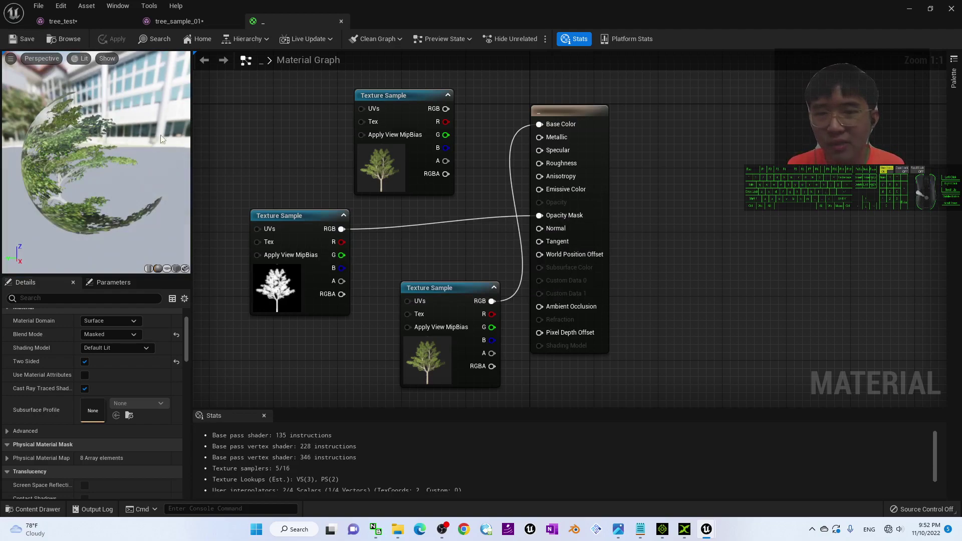
click(910, 10)
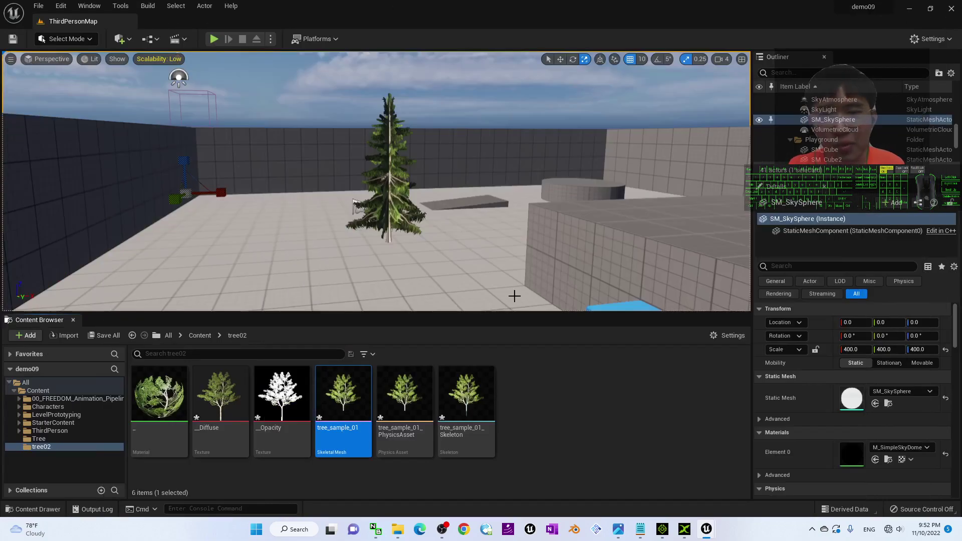
- Inspect the tree_sample_01 skeletal mesh with its edited material, and place it in the level beside the existing tree
double_click(338, 390)
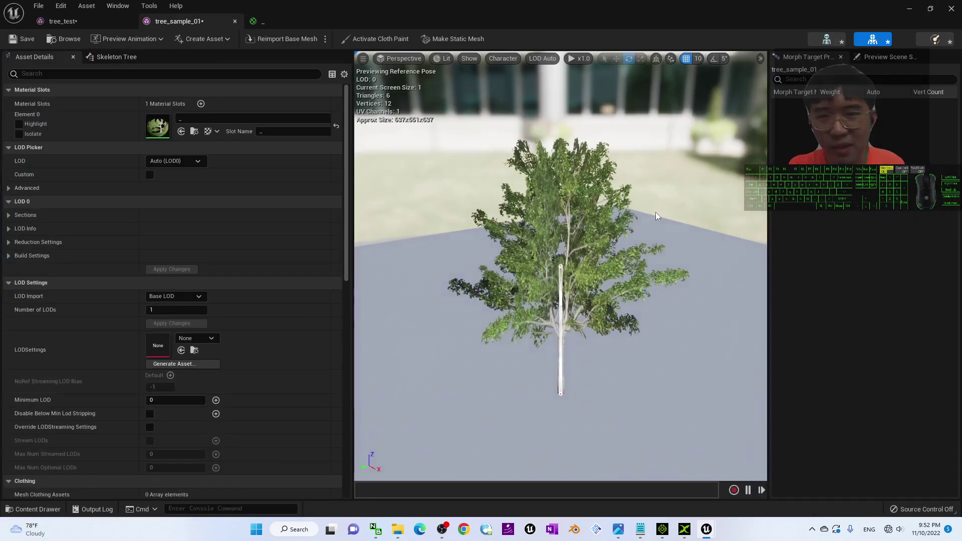
scroll(647, 302, up, 1)
alt+drag(647, 302, 624, 274)
click(951, 9)
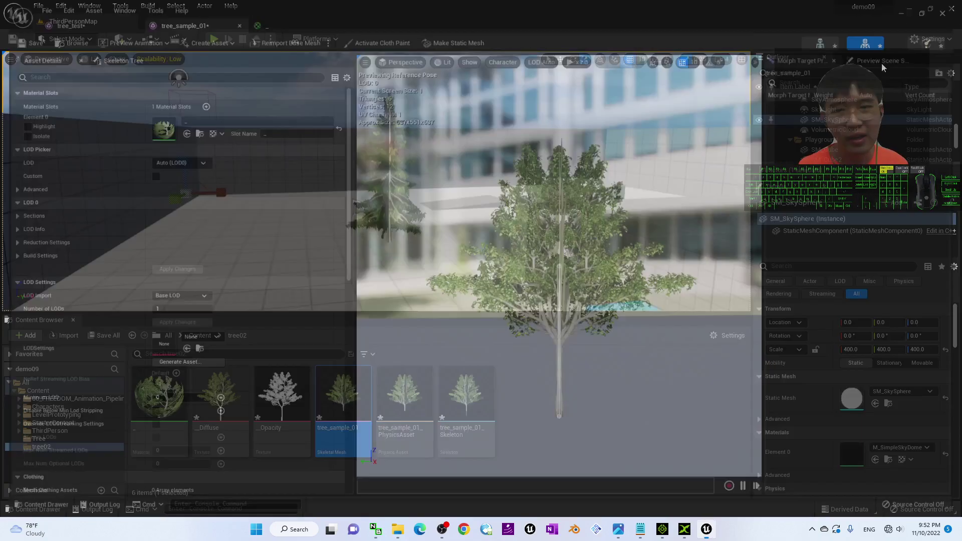
drag(343, 394, 264, 270)
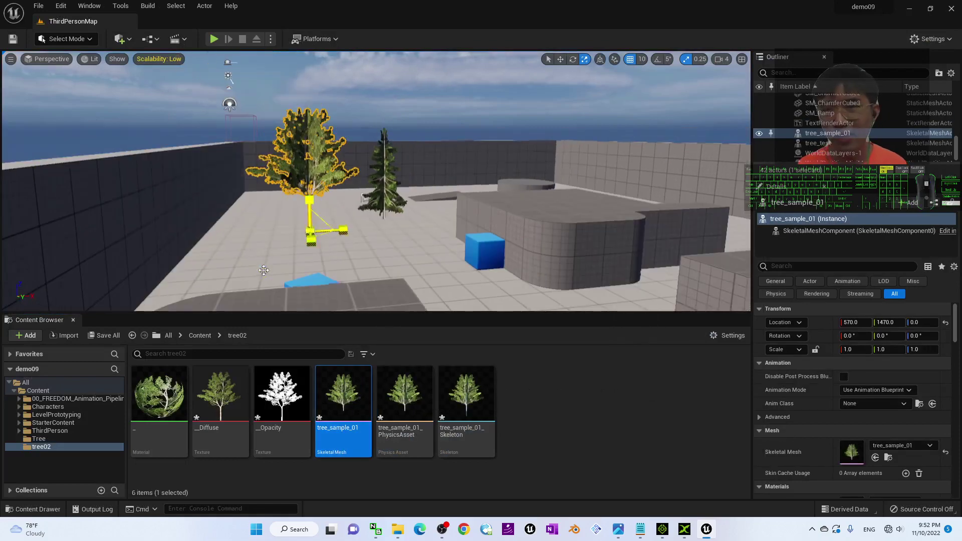
- Play the level, run and jump the character around both trees to examine them from several sides, and stop playing
click(226, 45)
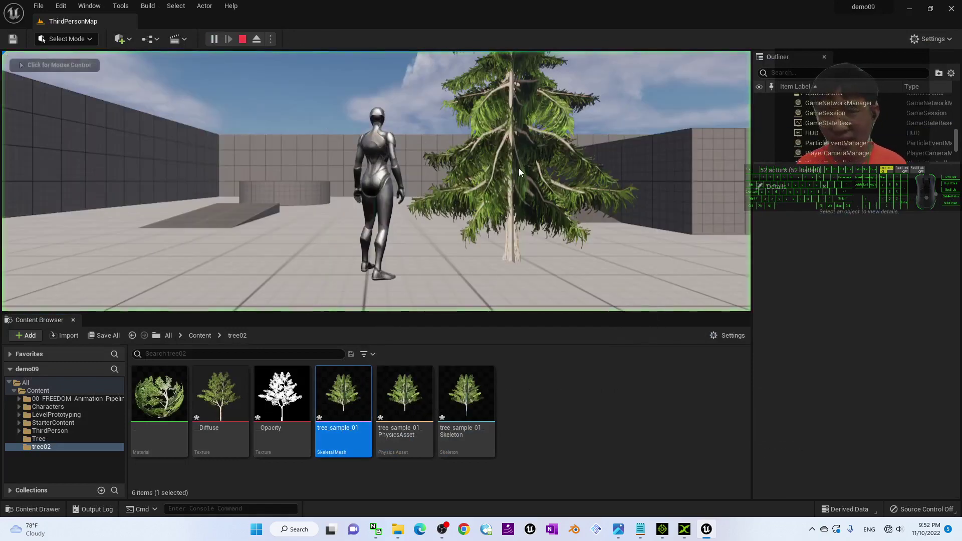
key(a)
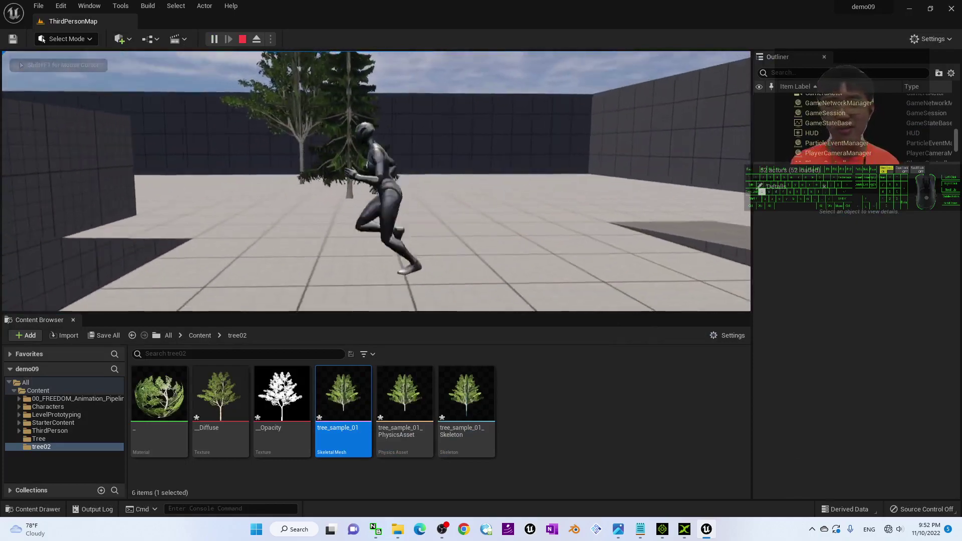
key(space)
key(space)
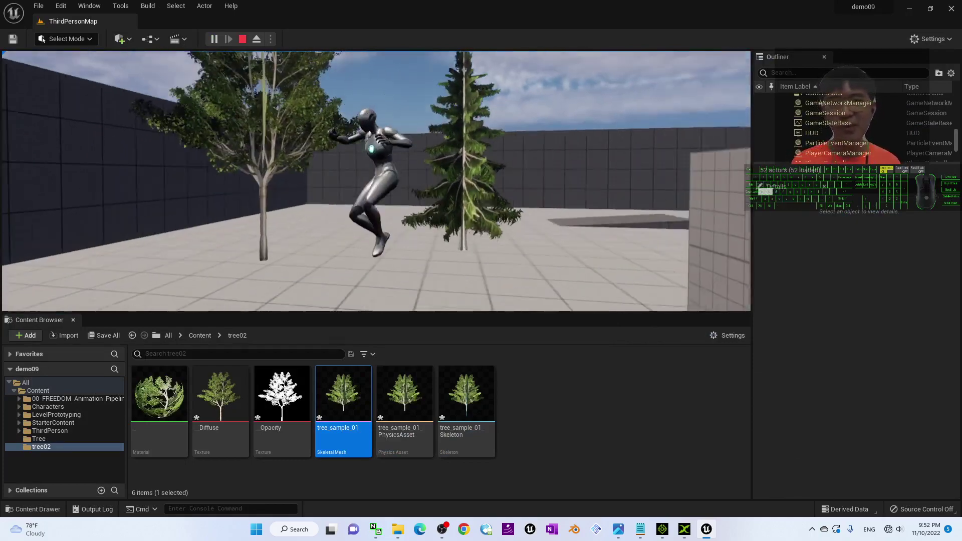
key(d)
key(space)
key(w)
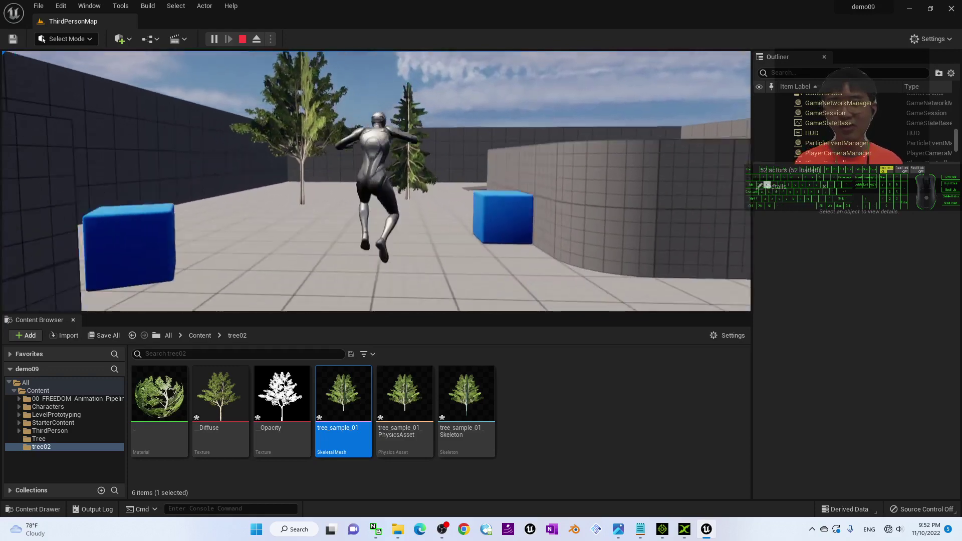
key(d)
key(space)
key(w)
key(a)
key(space)
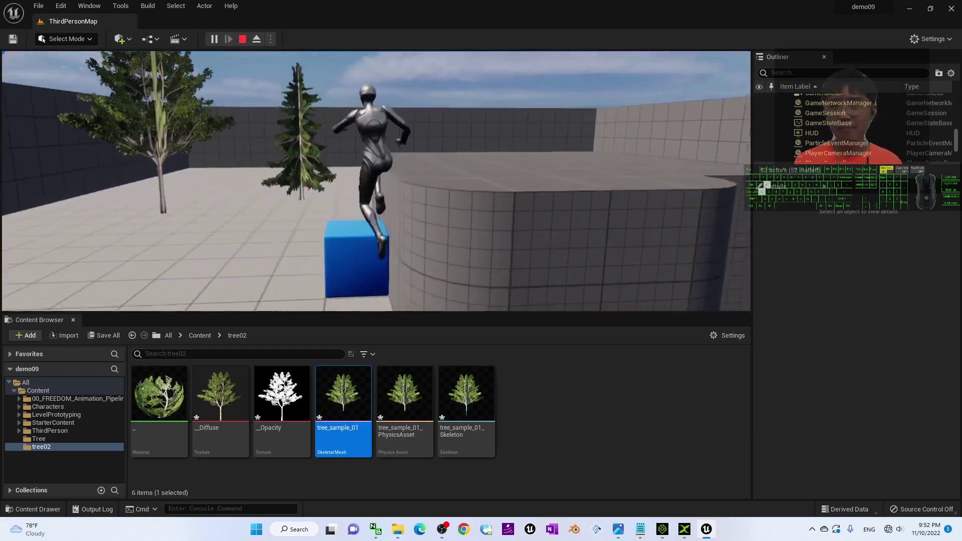
key(space)
key(w)
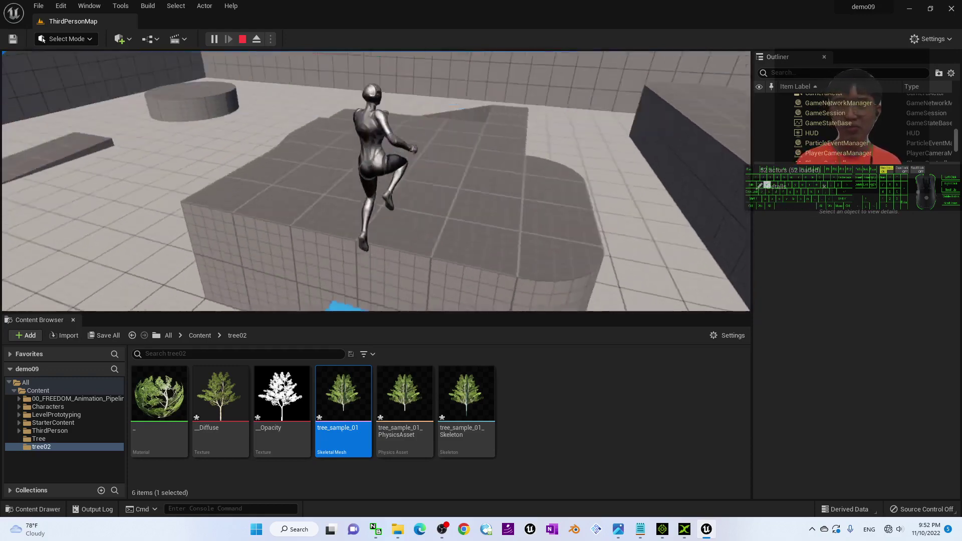
key(s)
key(d)
key(w)
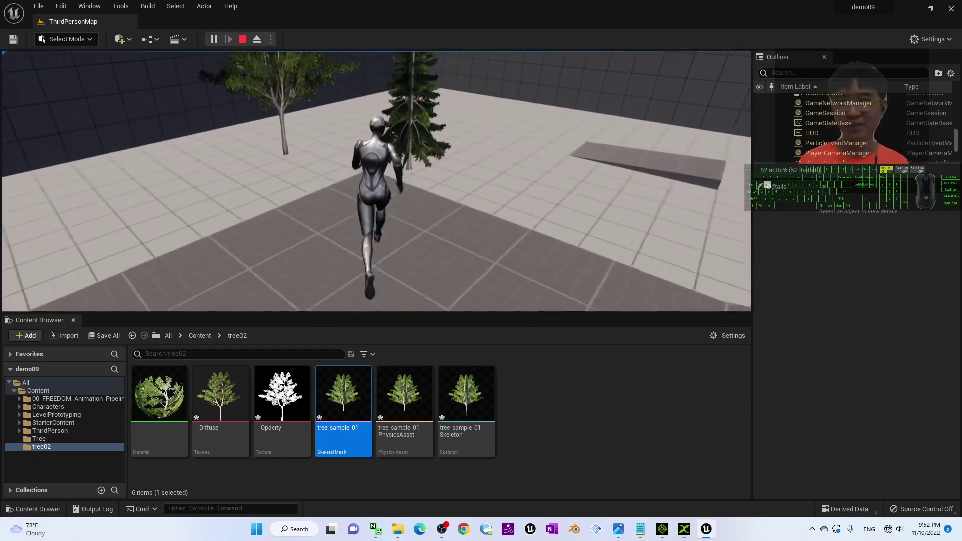
key(a)
key(d)
key(s)
key(d)
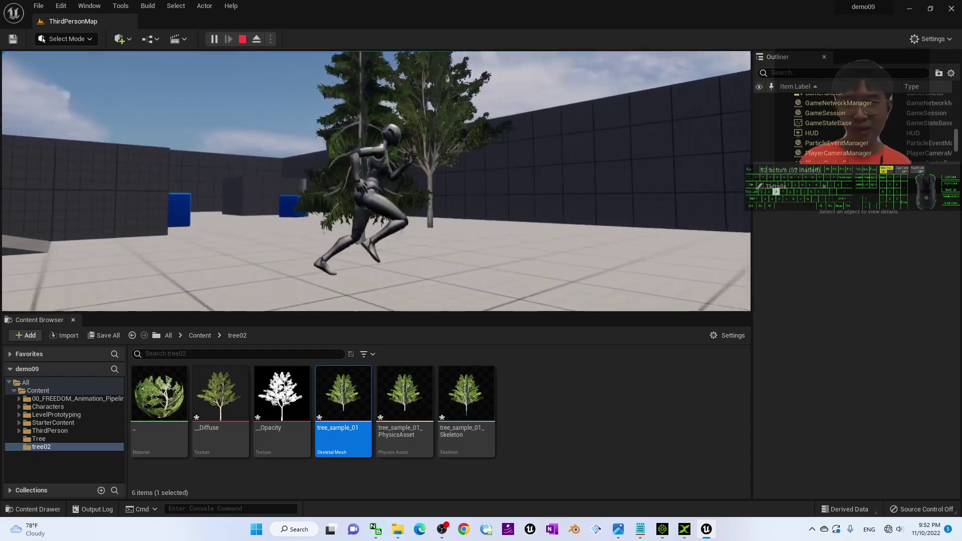
key(a)
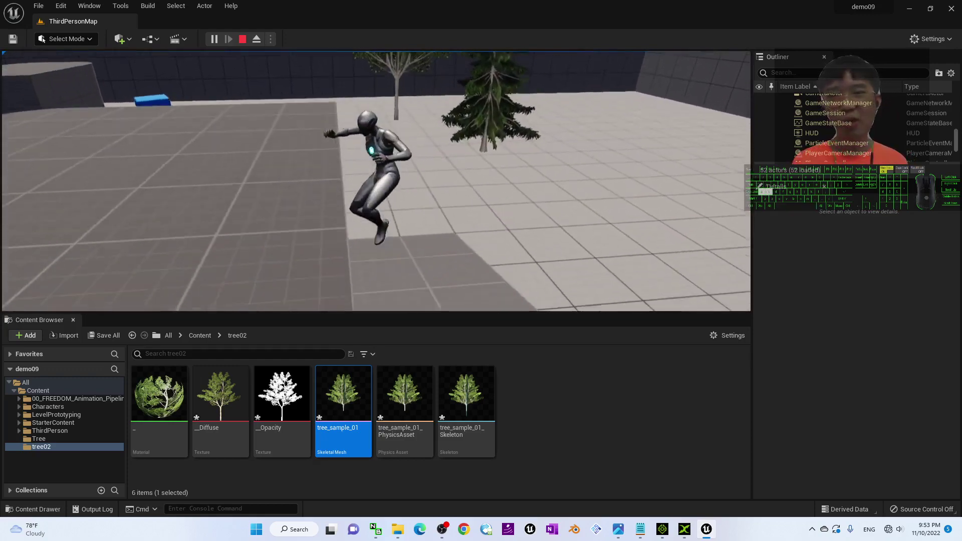
key(space)
key(a)
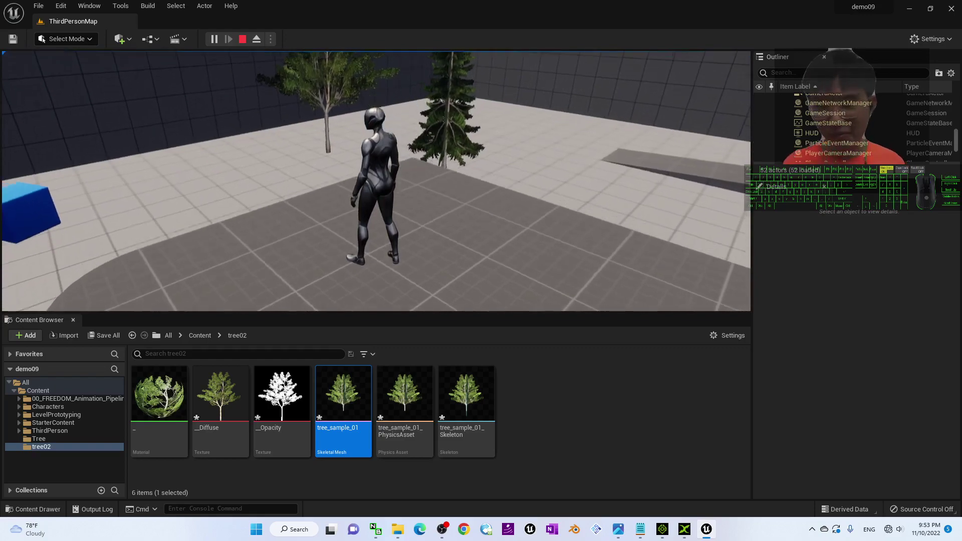
key(Escape)
- Switch to iClone, maximize its window, and add a Japanese Maple tree from the library beside the sample tree prop
click(662, 530)
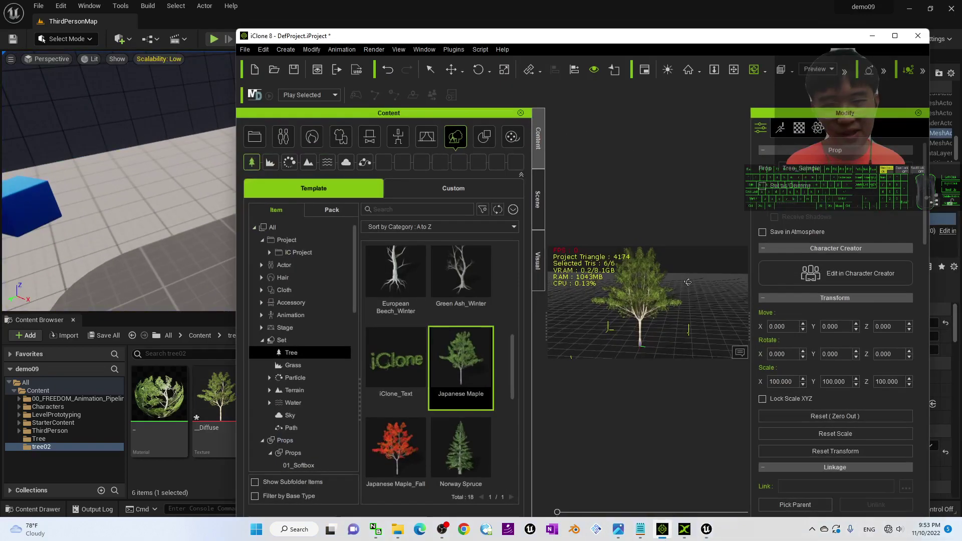
click(895, 36)
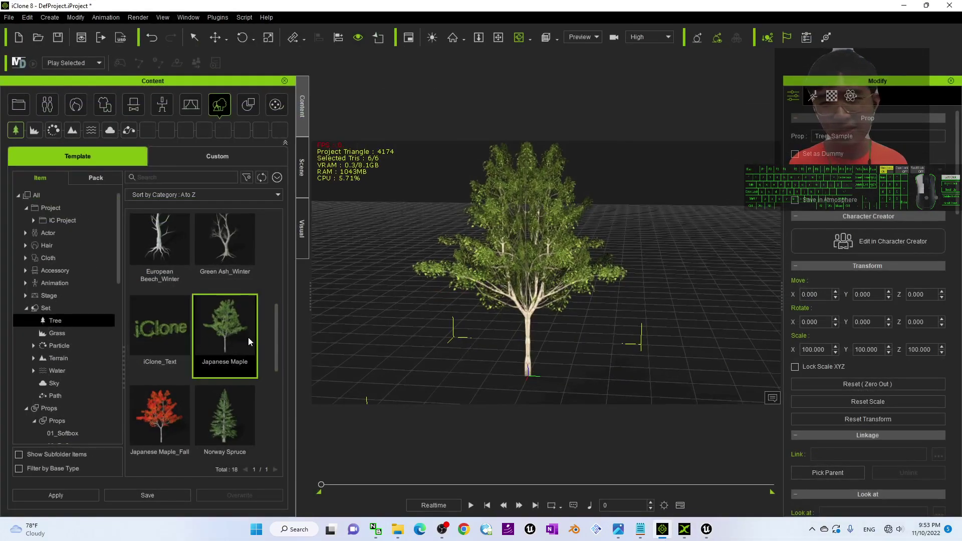
drag(641, 348, 493, 361)
scroll(679, 306, down, 3)
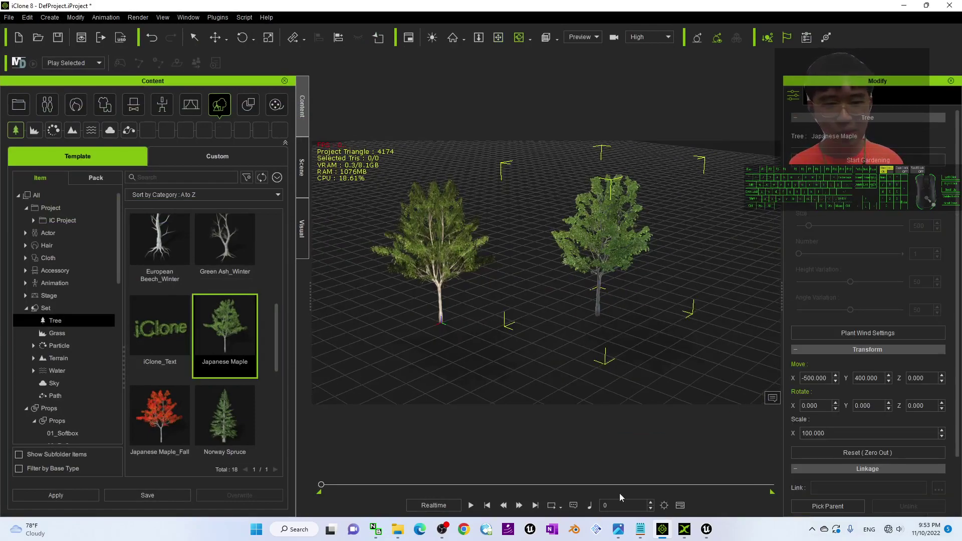
- Switch to the Photos window with the cover.jpg image
click(620, 532)
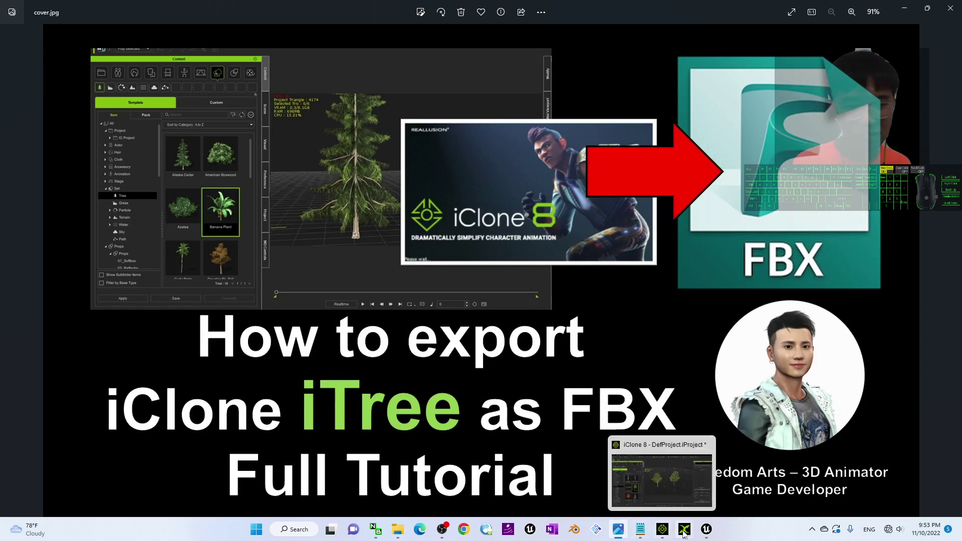
- Switch to Unreal Engine, play-test the level around both trees again, stop playing, and return to the cover.jpg image
click(706, 529)
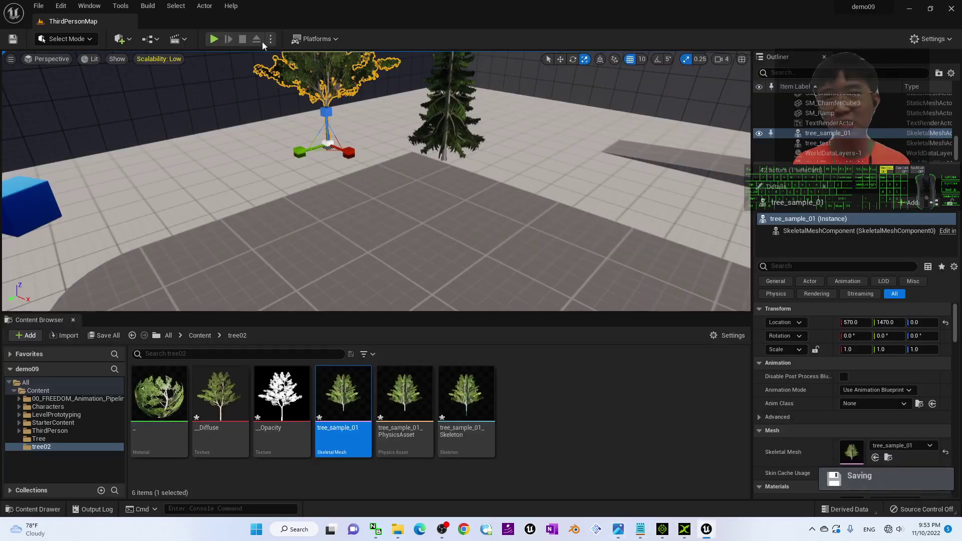
click(217, 37)
key(w)
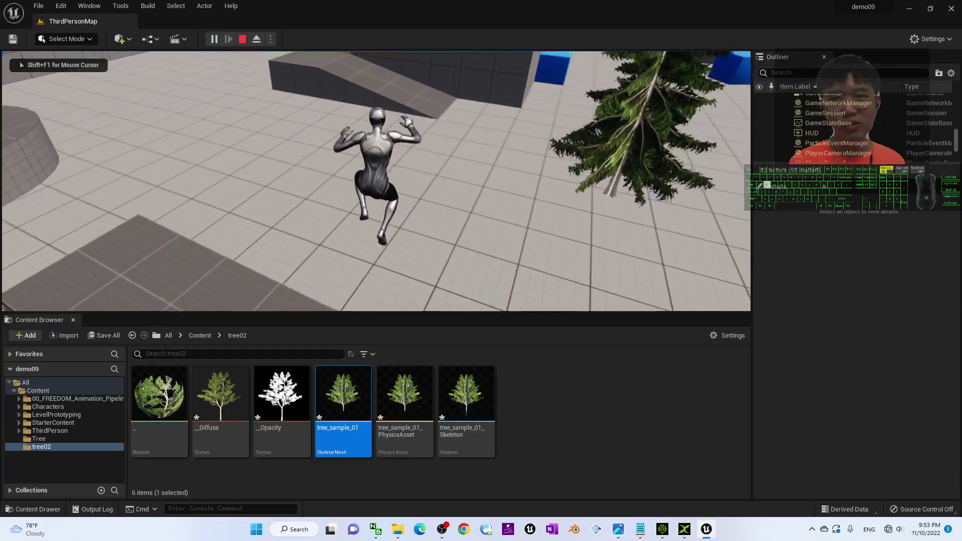
key(space)
key(a)
key(space)
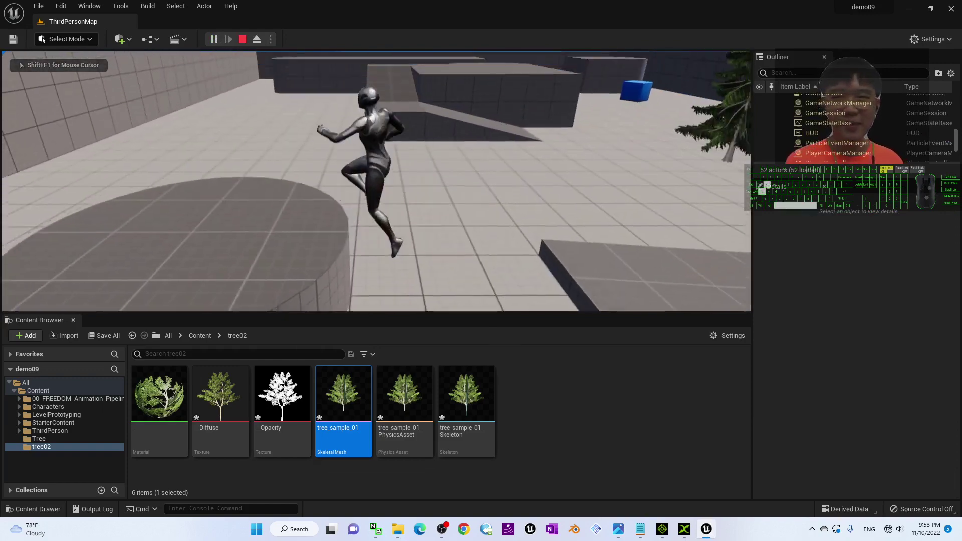
key(w)
key(a)
key(w)
key(space)
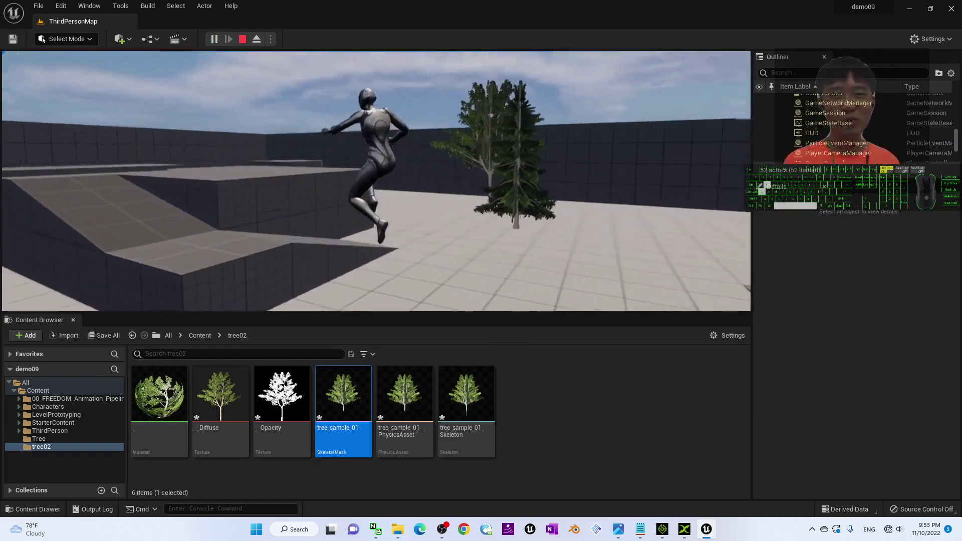
key(d)
key(space)
key(w)
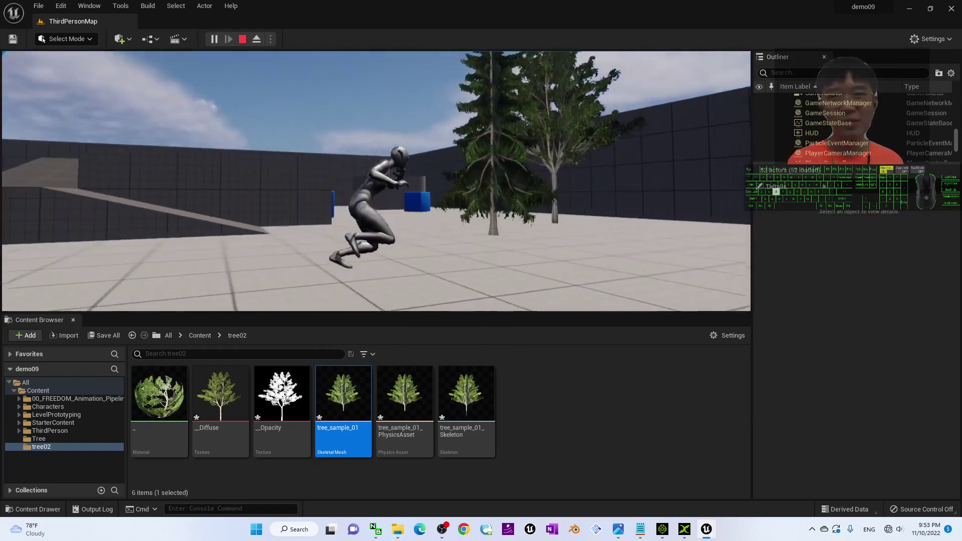
key(w)
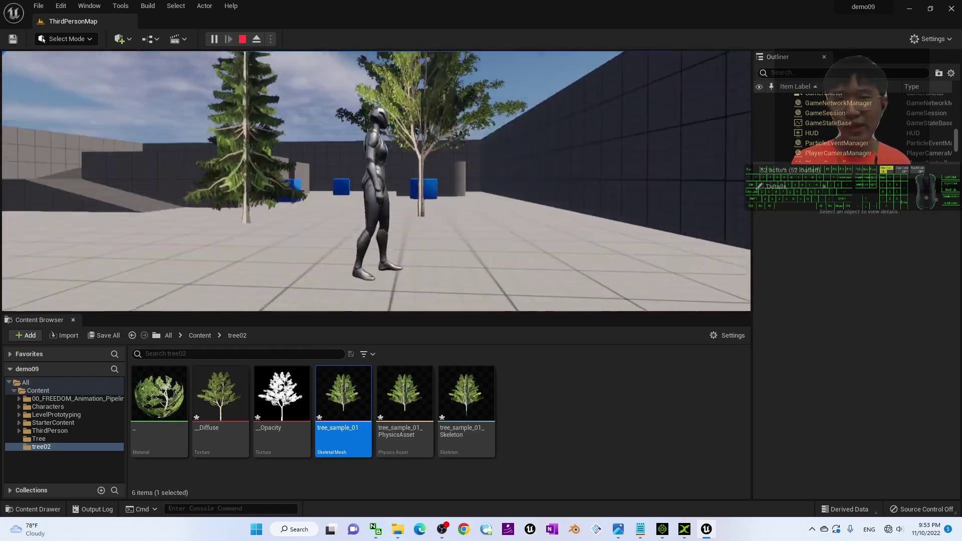
key(w)
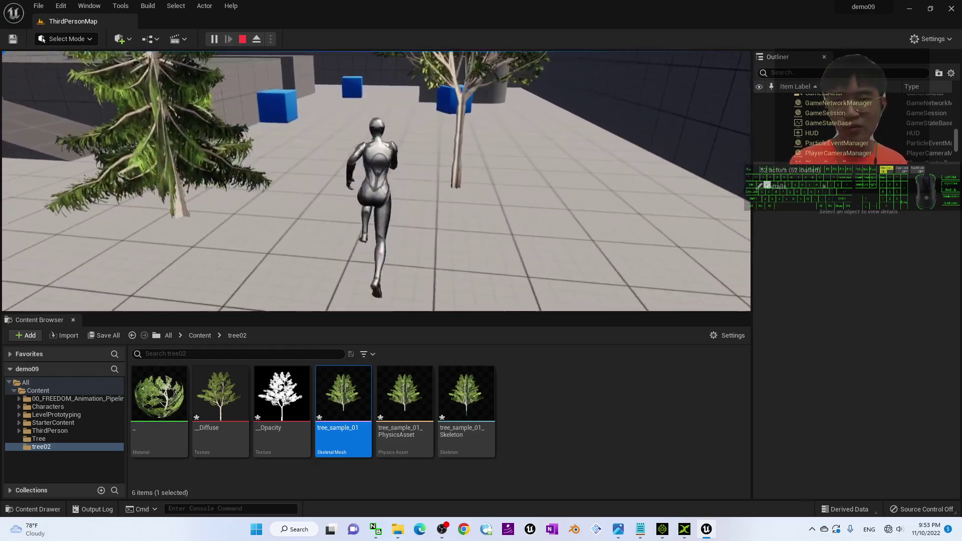
key(space)
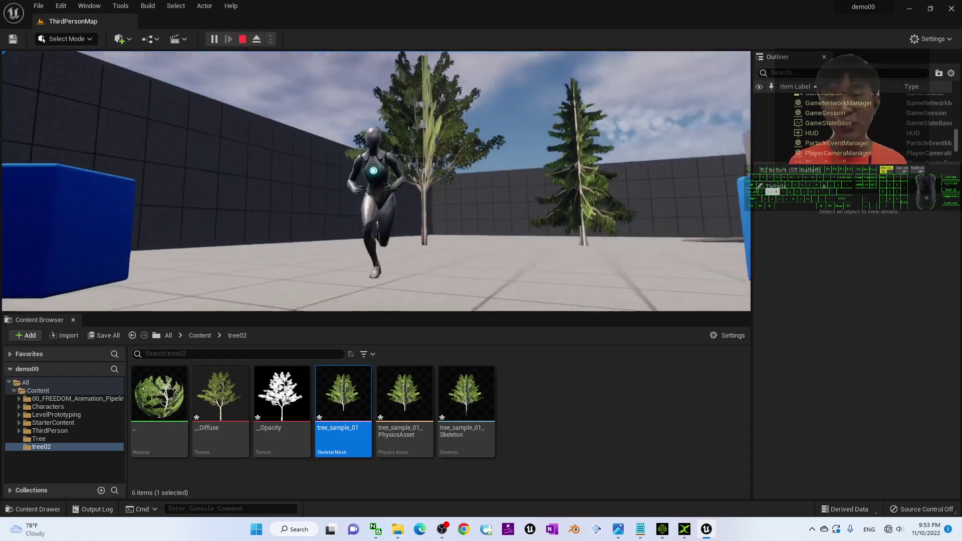
key(Escape)
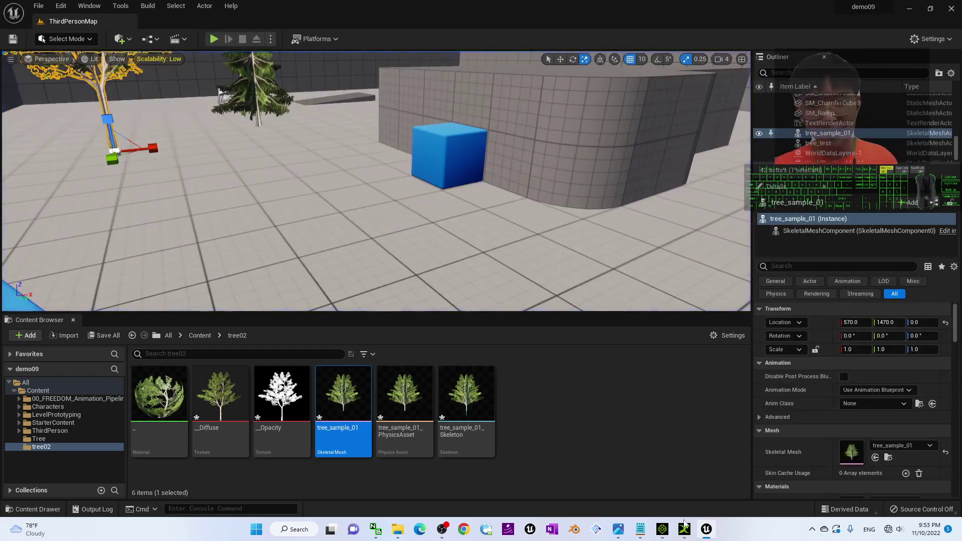
click(618, 532)
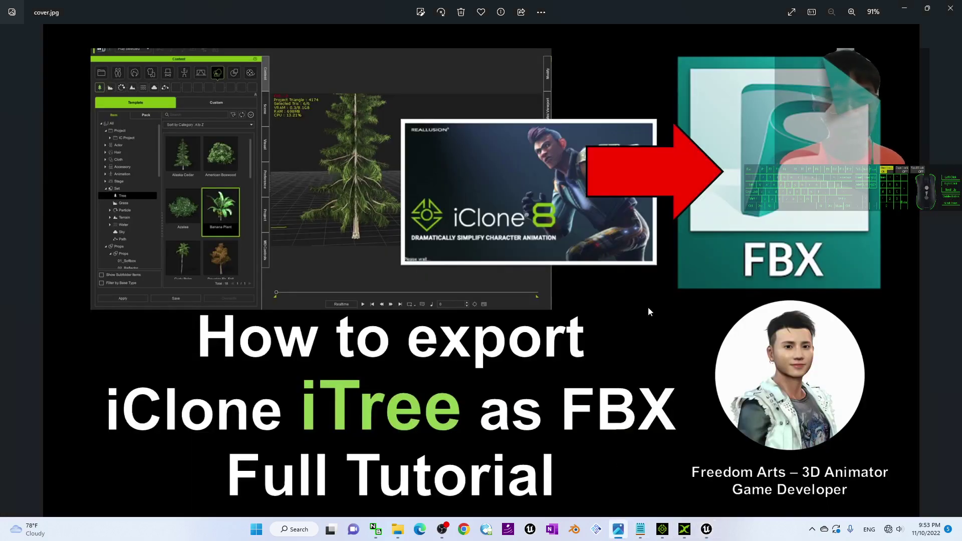